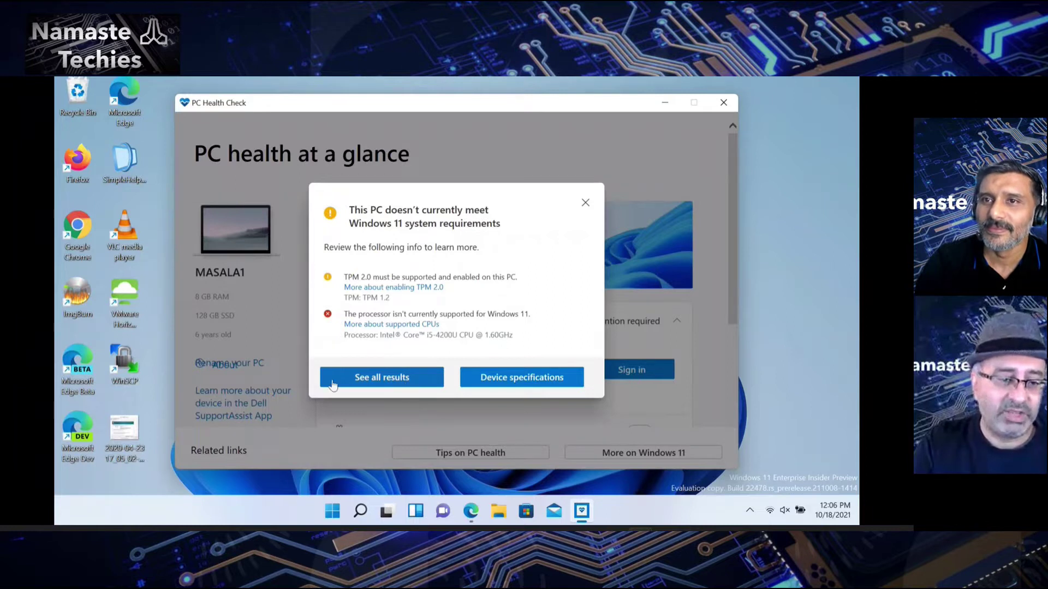
Step: Expand and review all Windows 11 compatibility results, including the passed checks, and close PC Health Check
{"action": "left_click", "coordinate": [397, 385]}
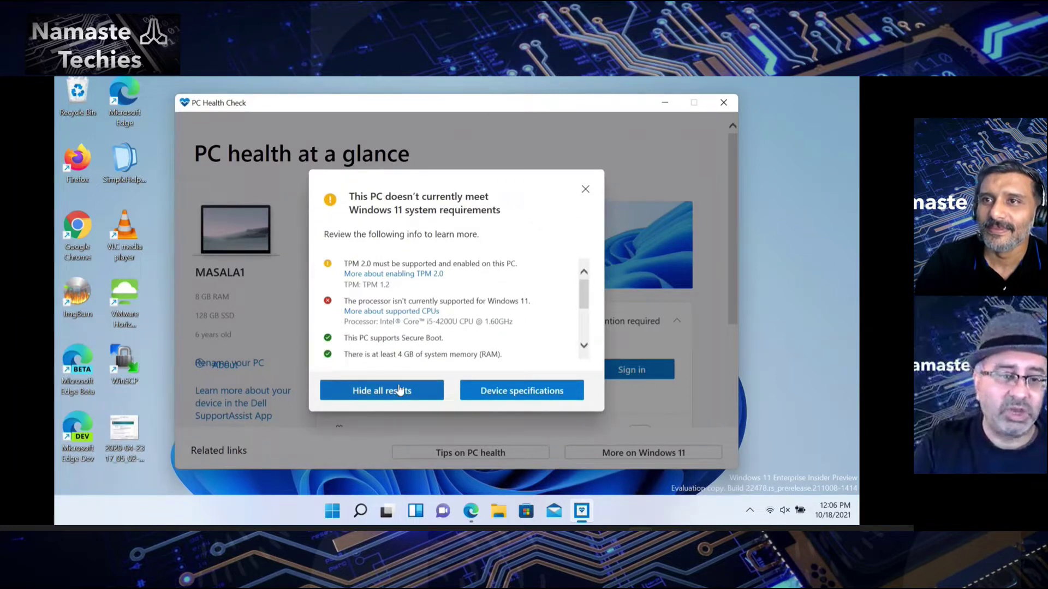
{"action": "scroll", "coordinate": [414, 324], "scroll_direction": "down", "scroll_amount": 1}
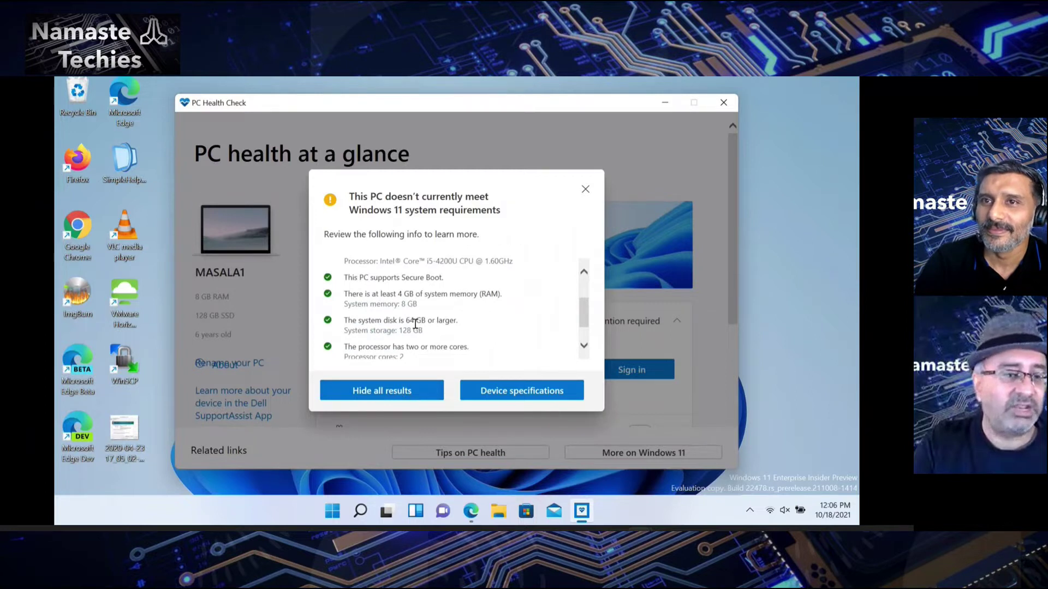
{"action": "scroll", "coordinate": [415, 324], "scroll_direction": "down", "scroll_amount": 1}
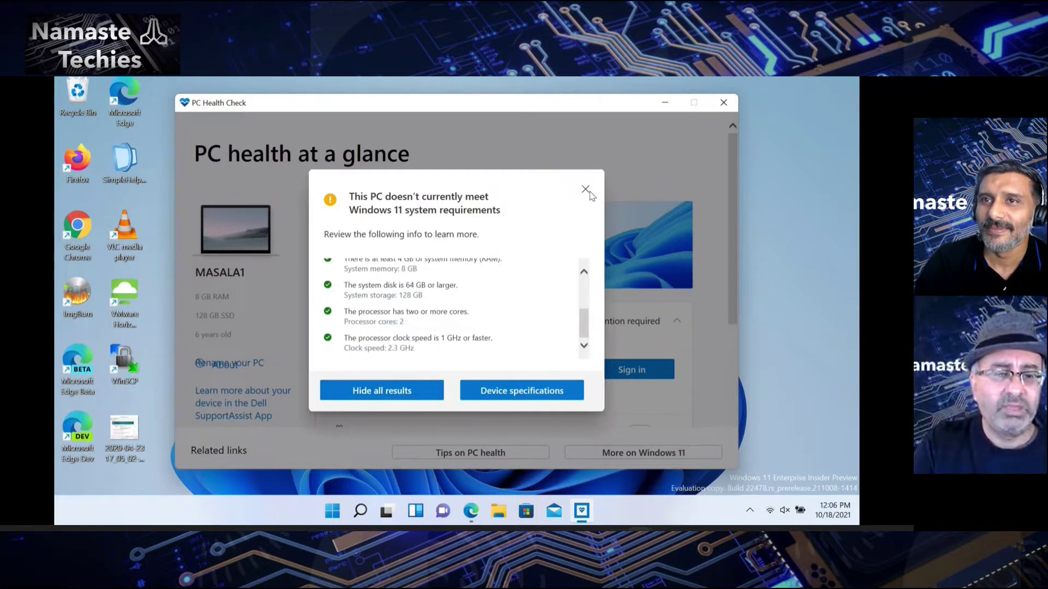
{"action": "left_click", "coordinate": [586, 190]}
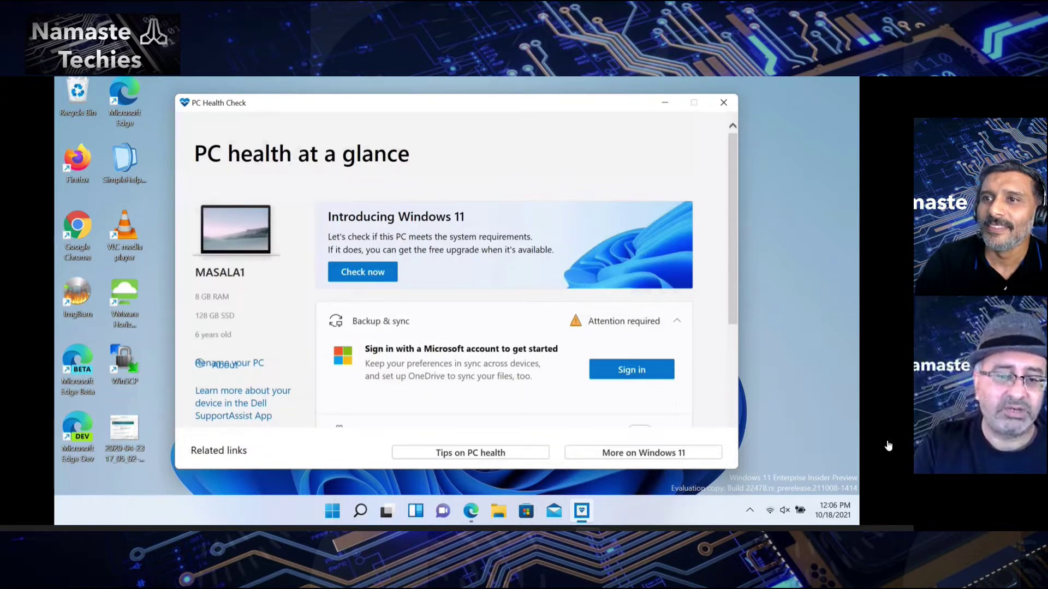
{"action": "left_click", "coordinate": [723, 104]}
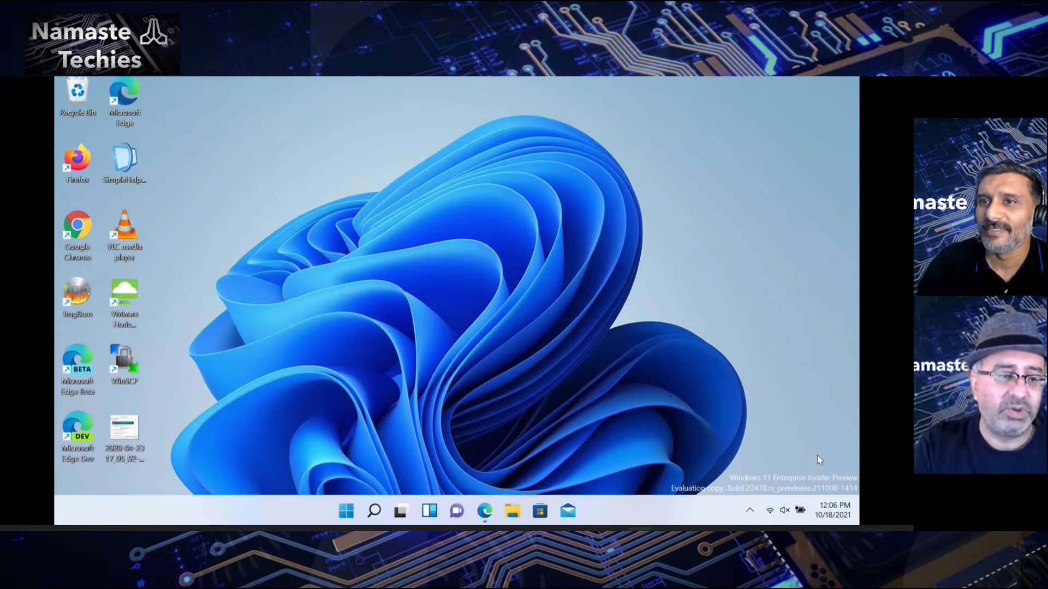
Step: Rearrange the pinned apps in the Start menu so that Photos sits between Word and Excel
{"action": "key", "text": "super+i"}
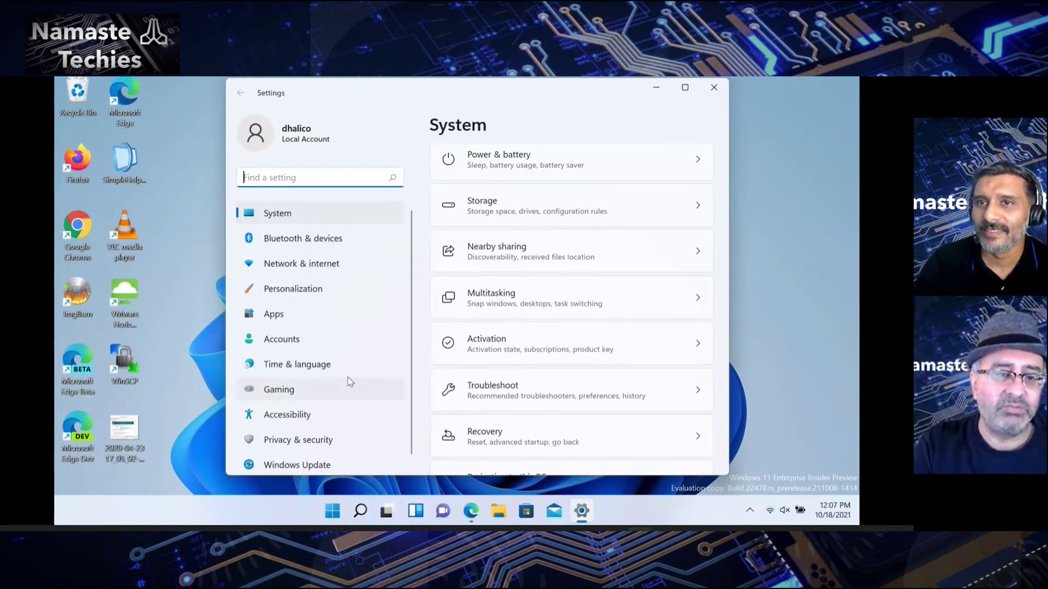
{"action": "left_click", "coordinate": [713, 88]}
{"action": "key", "text": "super"}
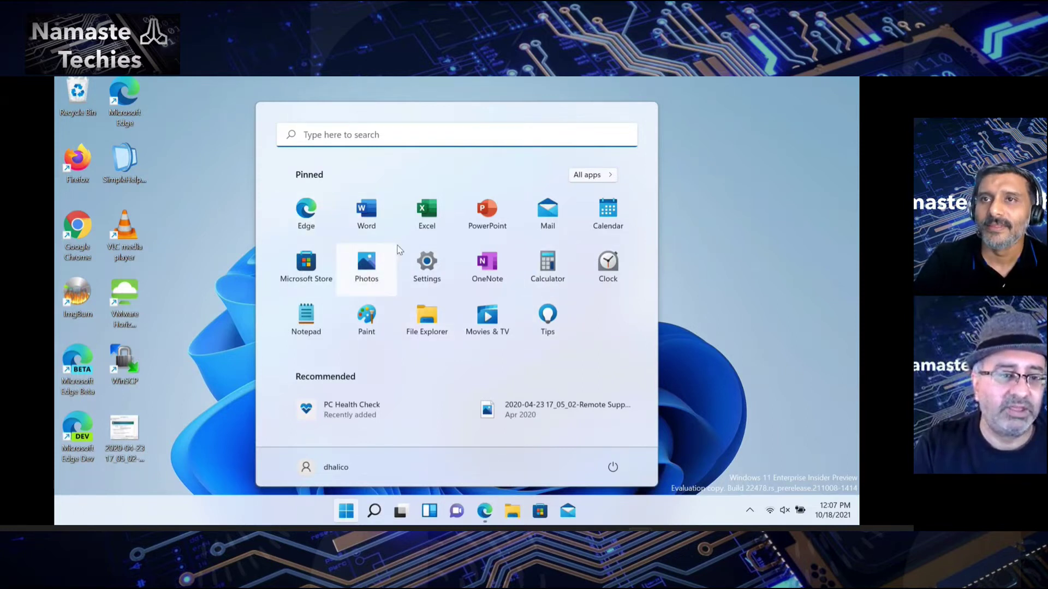
{"action": "left_click_drag", "start_coordinate": [397, 249], "coordinate": [425, 216]}
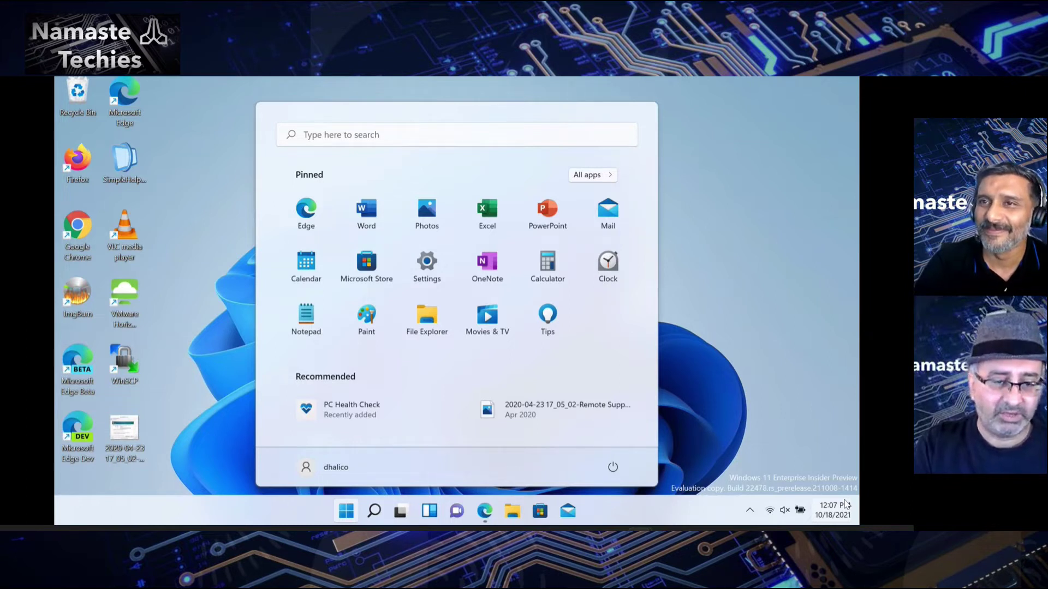
Step: Open Settings in a wider window, view the Windows Update page with its options, and close Settings
{"action": "left_click", "coordinate": [428, 275]}
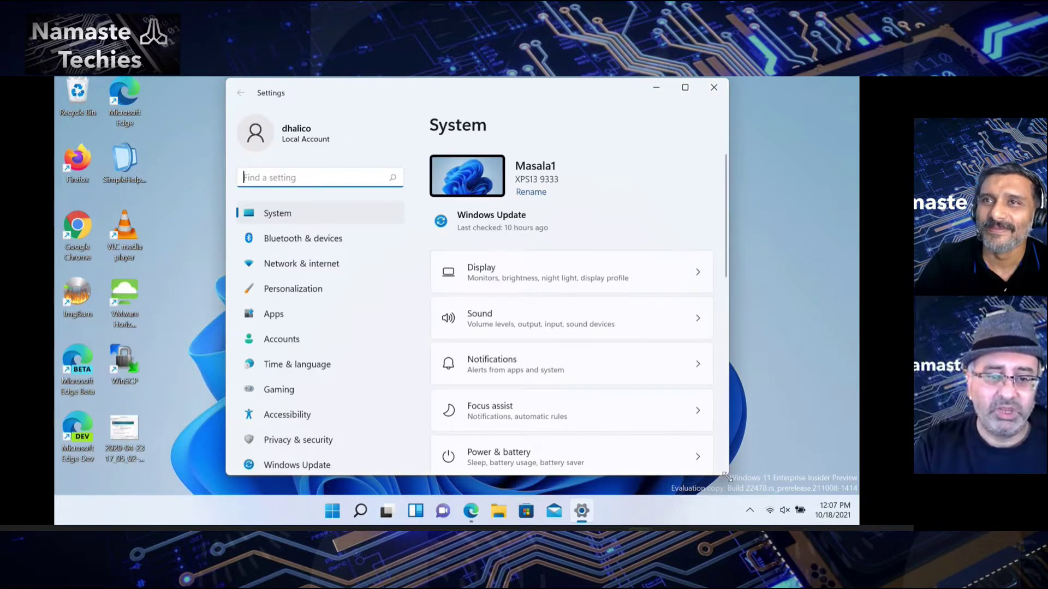
{"action": "left_click_drag", "start_coordinate": [726, 477], "coordinate": [802, 487]}
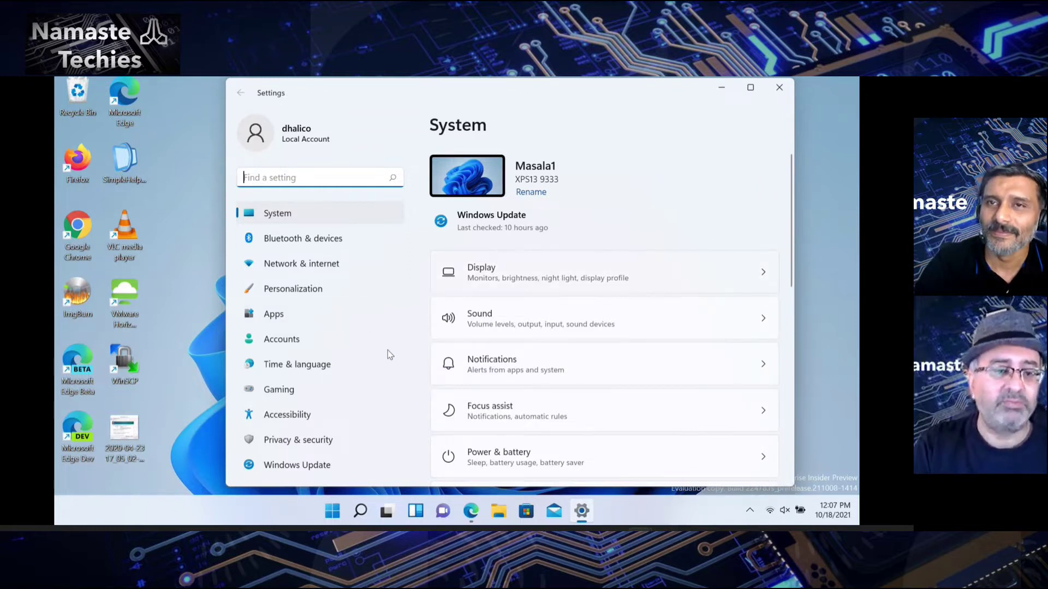
{"action": "left_click", "coordinate": [306, 468]}
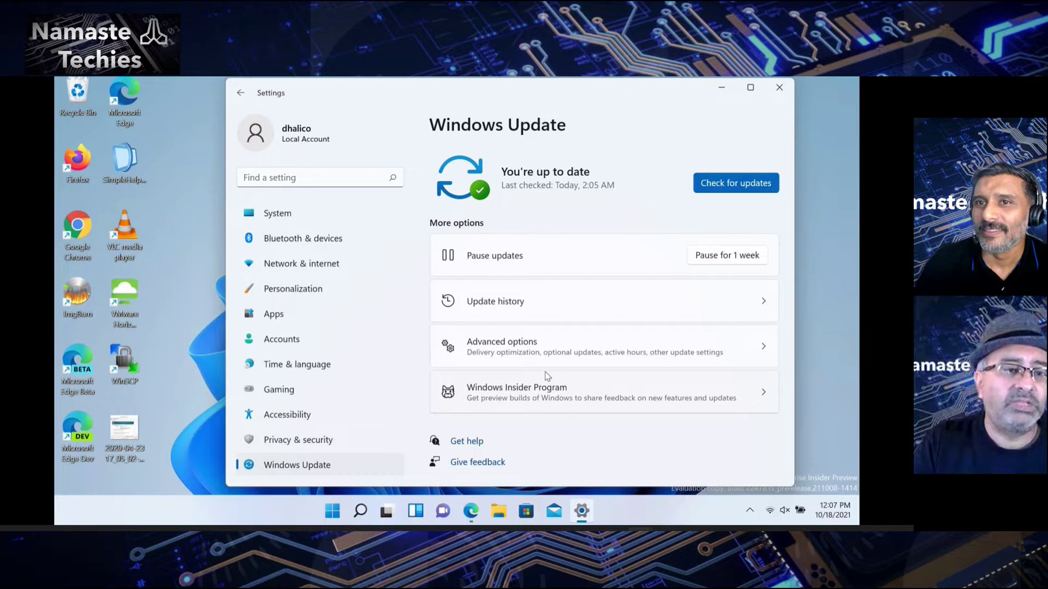
{"action": "key", "text": "alt+F4"}
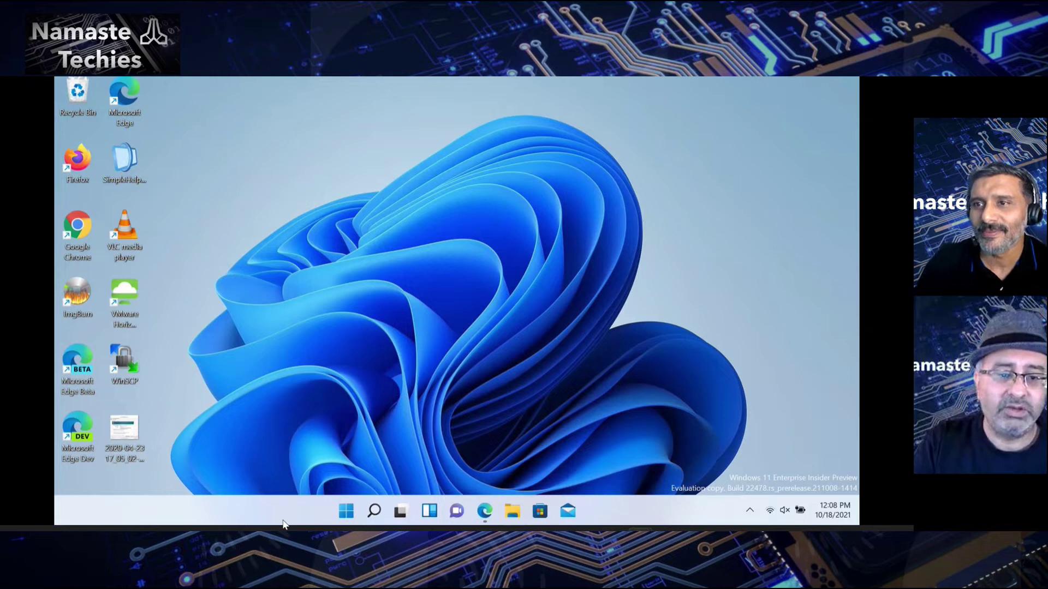
Step: Create a text file named test.txt on the desktop and move it slightly closer to the shortcut icons
{"action": "key", "text": "super+e"}
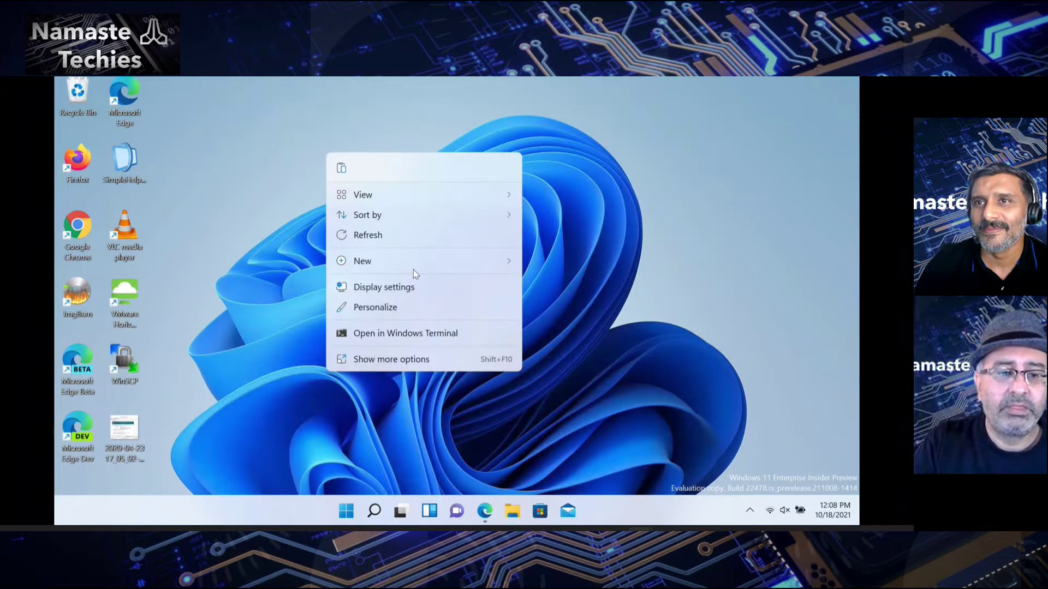
{"action": "mouse_move", "coordinate": [410, 265]}
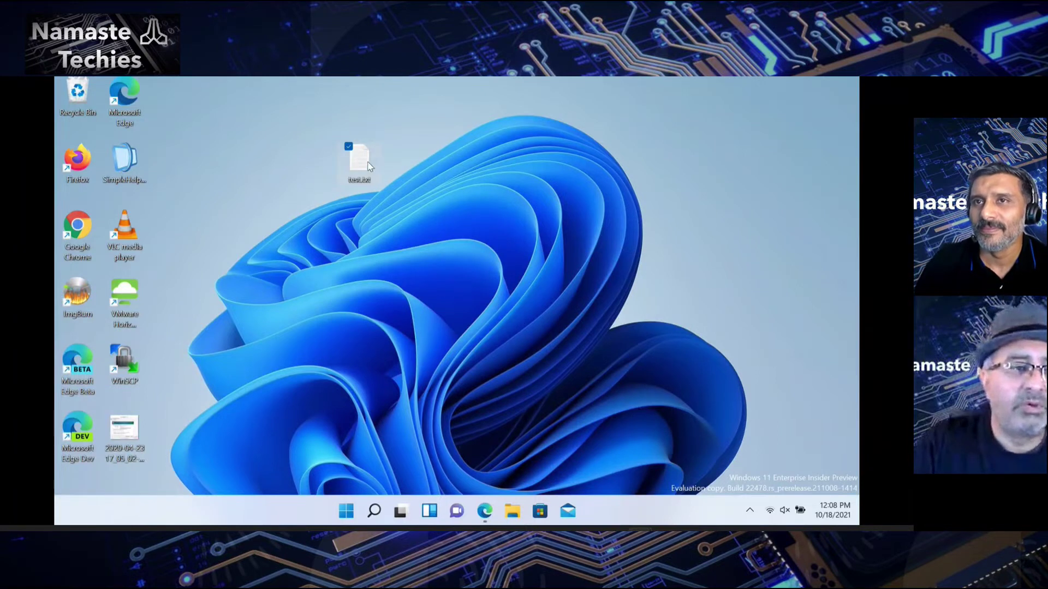
{"action": "left_click_drag", "start_coordinate": [369, 166], "coordinate": [297, 163]}
{"action": "double_click", "coordinate": [313, 163]}
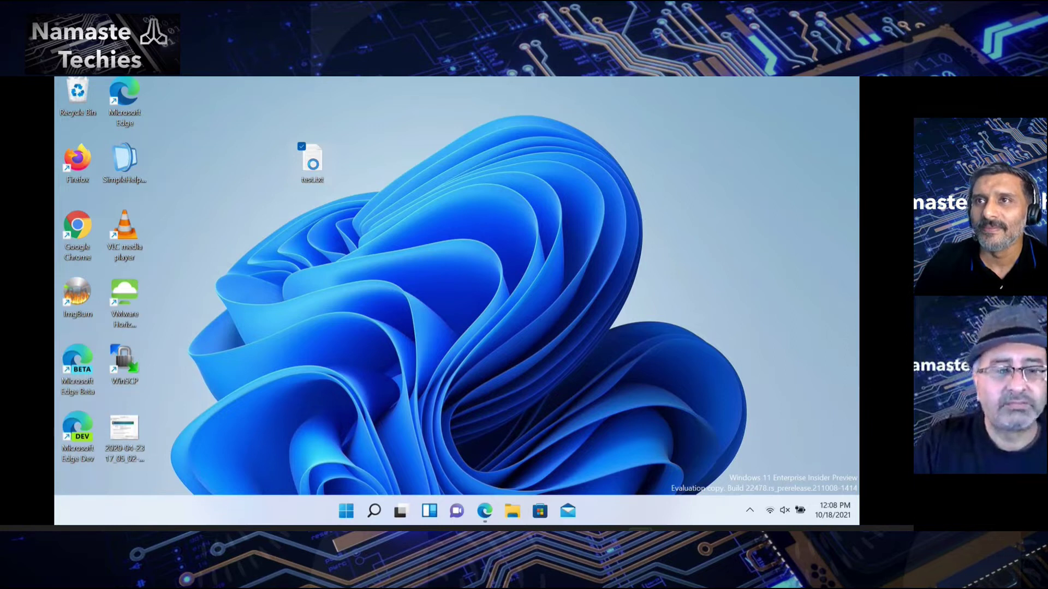
Step: Examine the new compact context menu of test.txt and its expanded classic version
{"action": "right_click", "coordinate": [313, 165]}
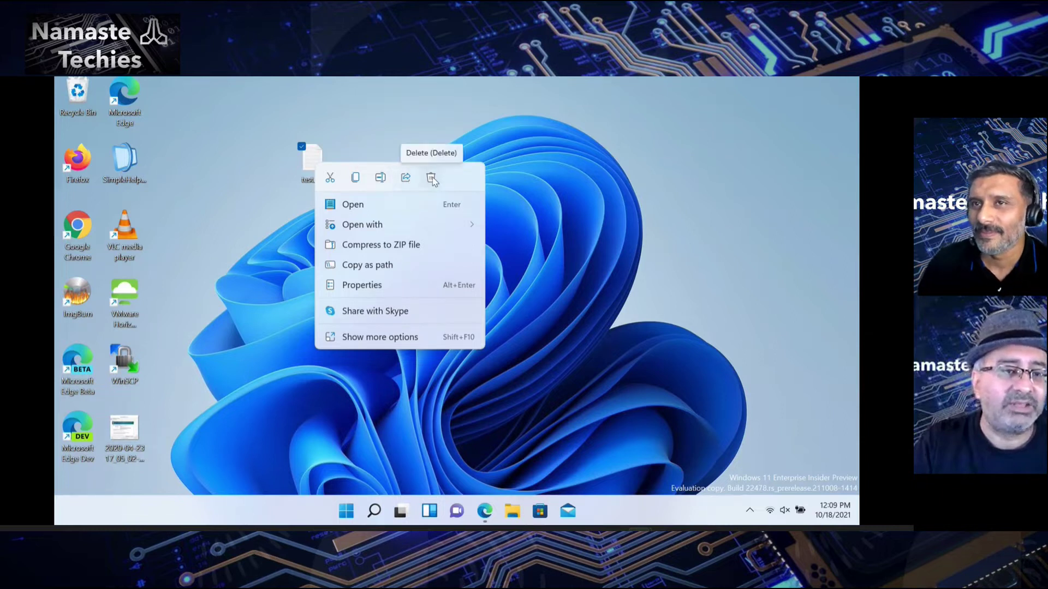
{"action": "left_click", "coordinate": [376, 338]}
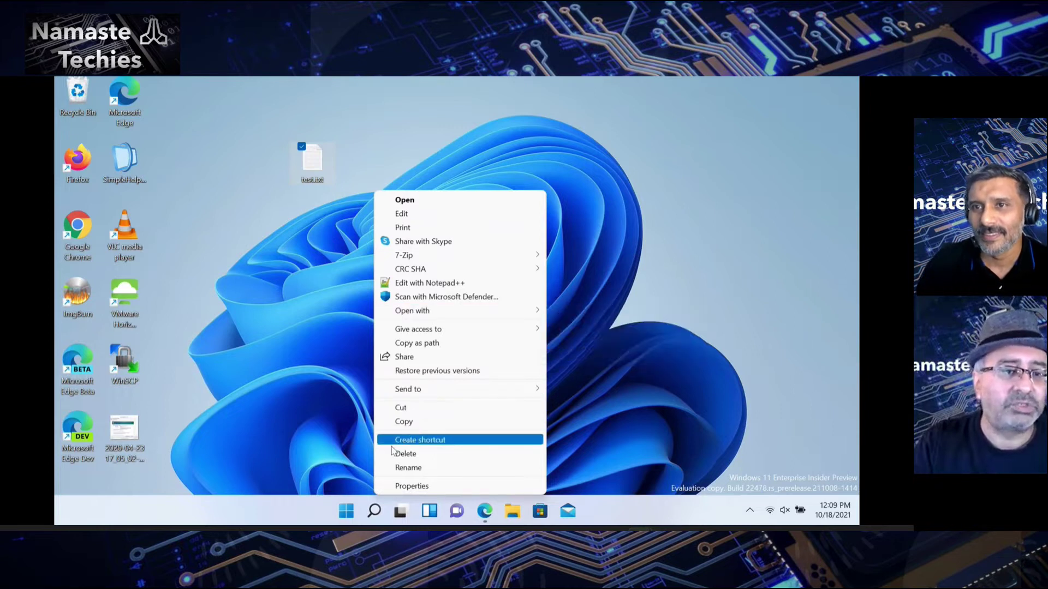
{"action": "left_click", "coordinate": [290, 320]}
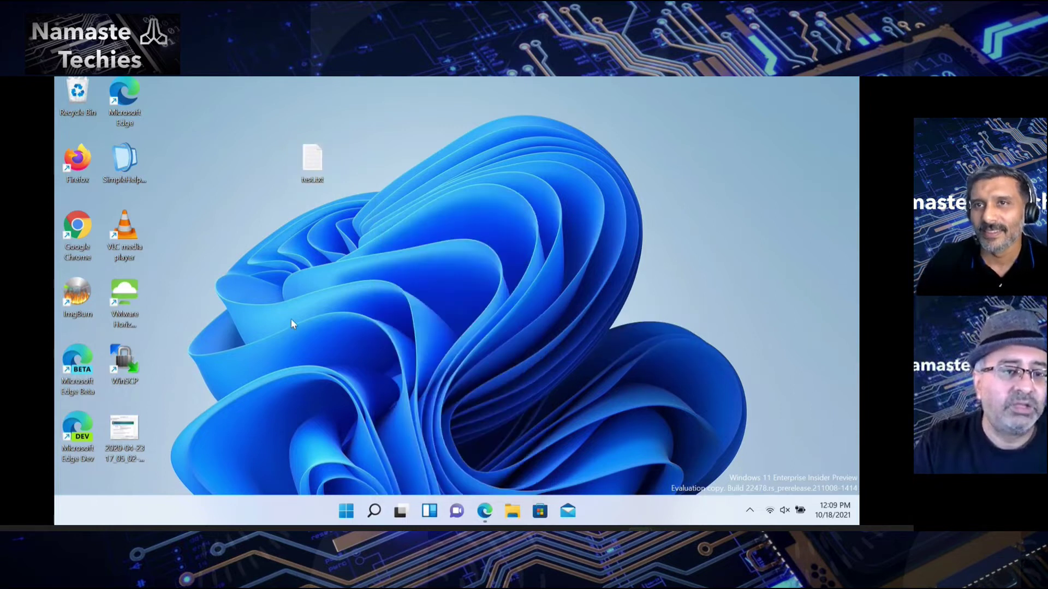
Step: Copy test.txt from the desktop into the Dell folder on drive C: and return to the desktop
{"action": "right_click", "coordinate": [316, 162]}
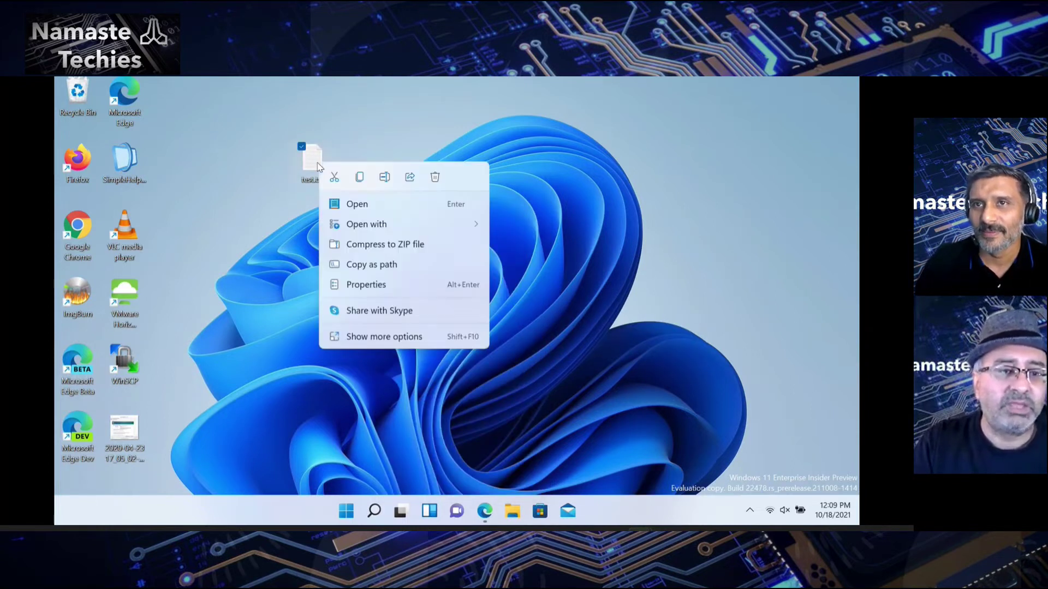
{"action": "left_click", "coordinate": [360, 177]}
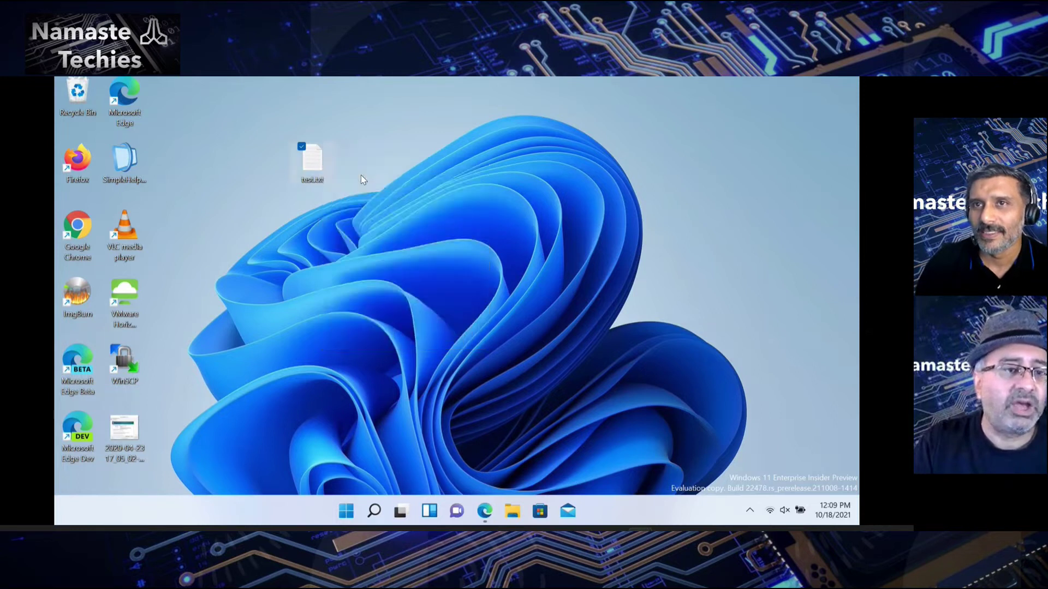
{"action": "left_click", "coordinate": [206, 211]}
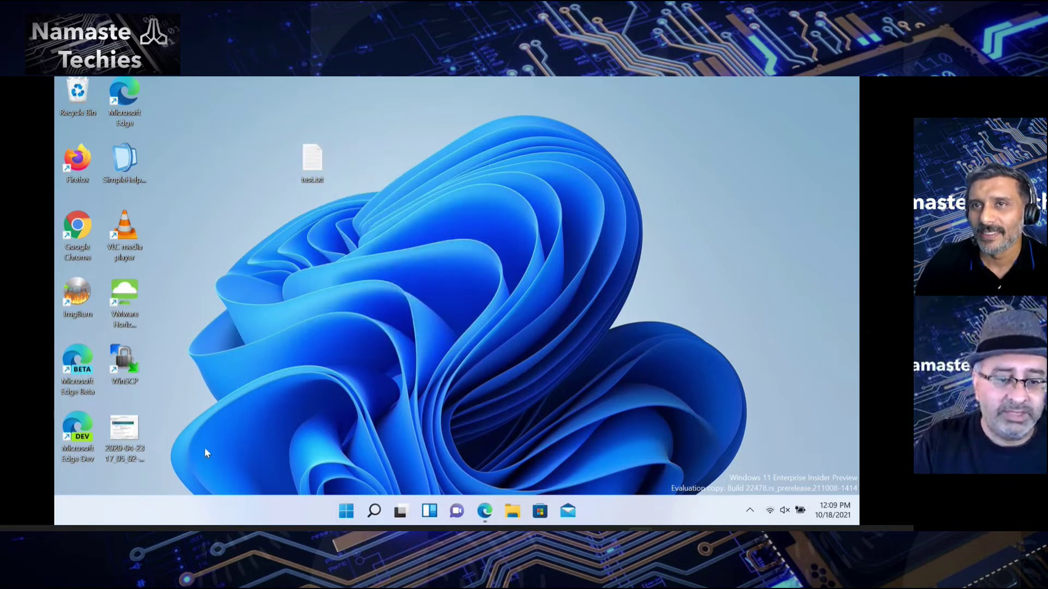
{"action": "left_click", "coordinate": [501, 510]}
{"action": "left_click", "coordinate": [407, 351]}
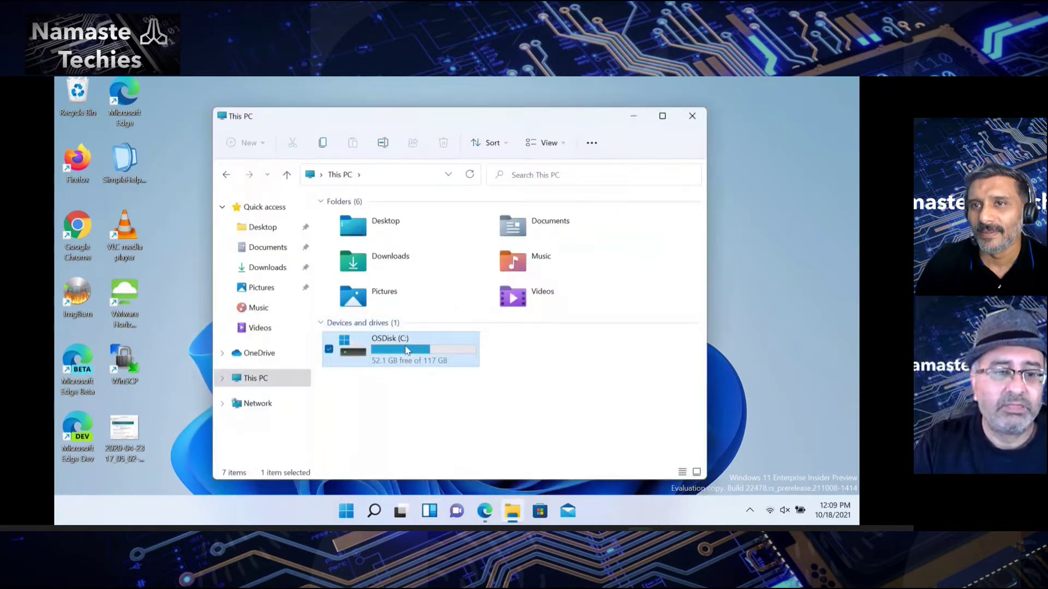
{"action": "double_click", "coordinate": [406, 350]}
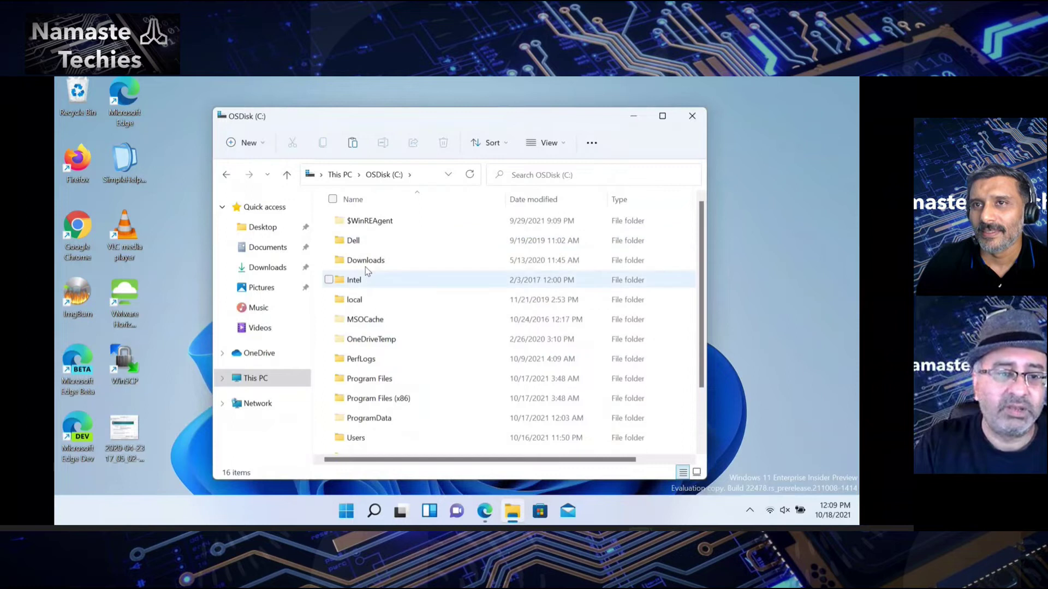
{"action": "left_click", "coordinate": [376, 248]}
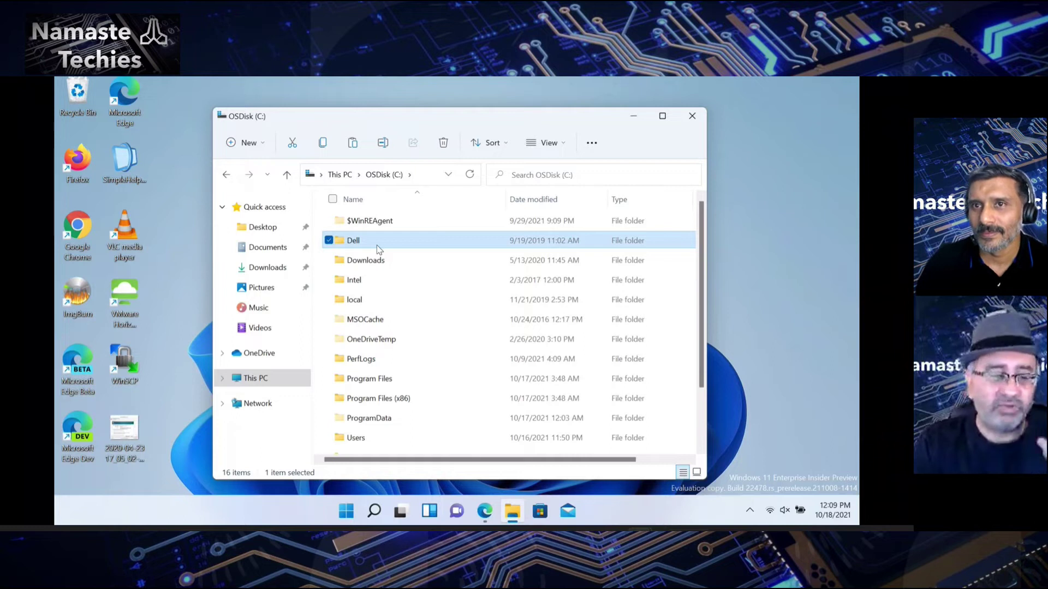
{"action": "double_click", "coordinate": [377, 244]}
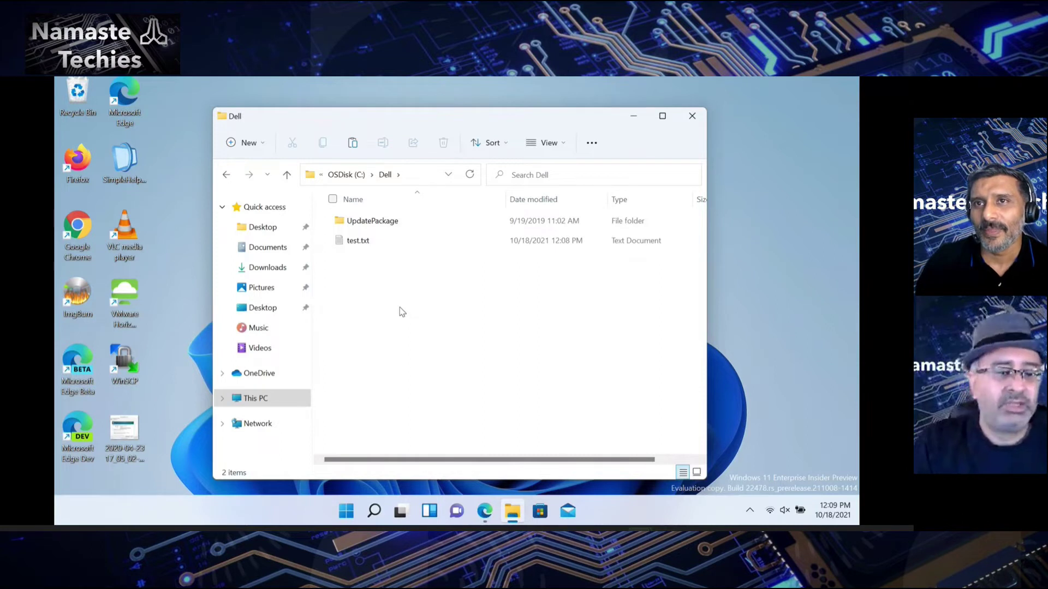
{"action": "key", "text": "super+d"}
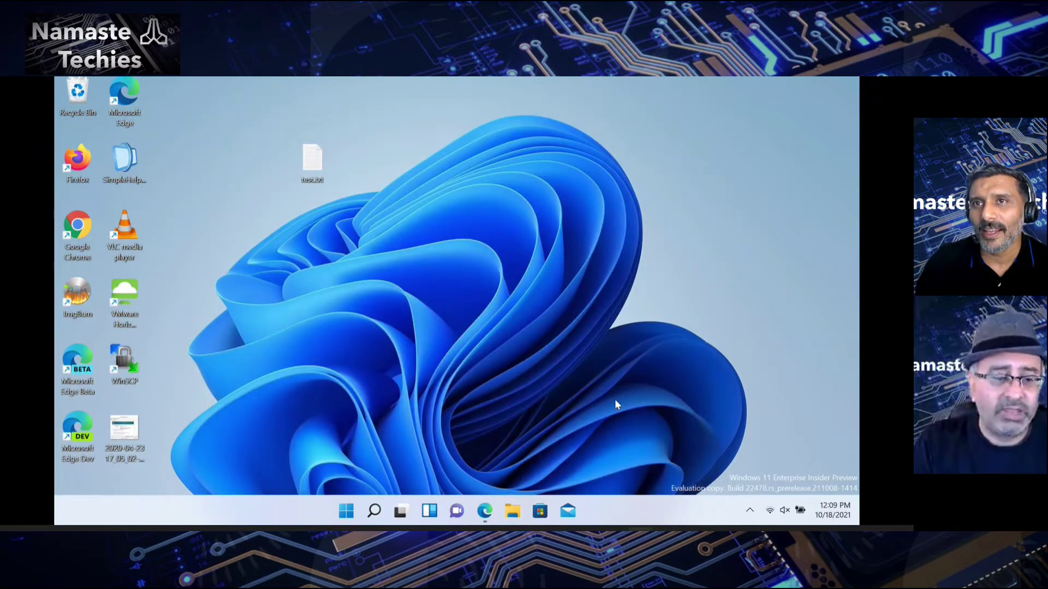
Step: Search for "microsoft teams" and try to open the Microsoft Teams (Preview) app from the results
{"action": "left_click", "coordinate": [459, 513]}
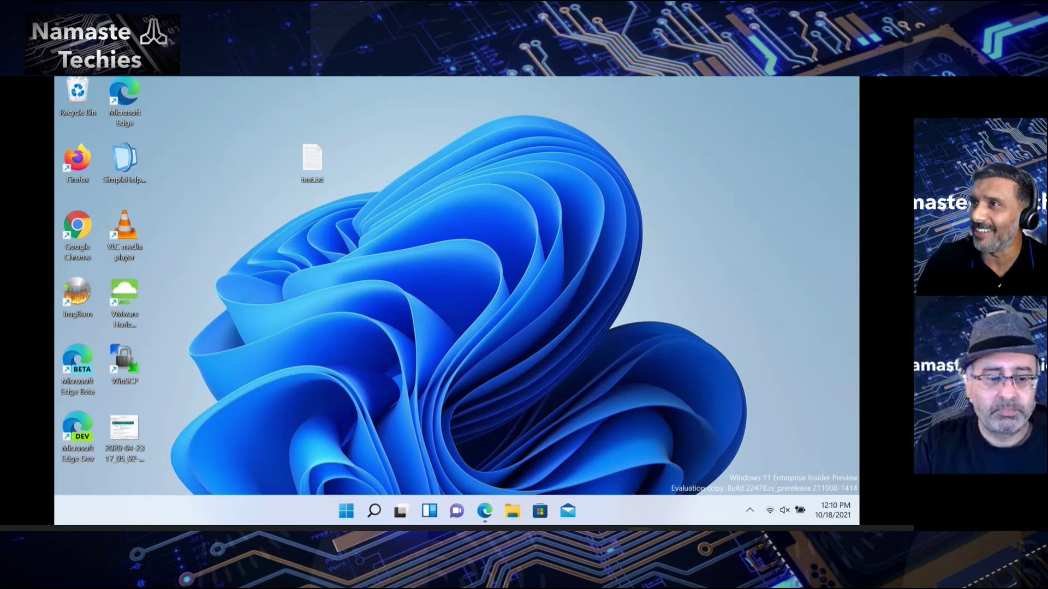
{"action": "left_click", "coordinate": [344, 513]}
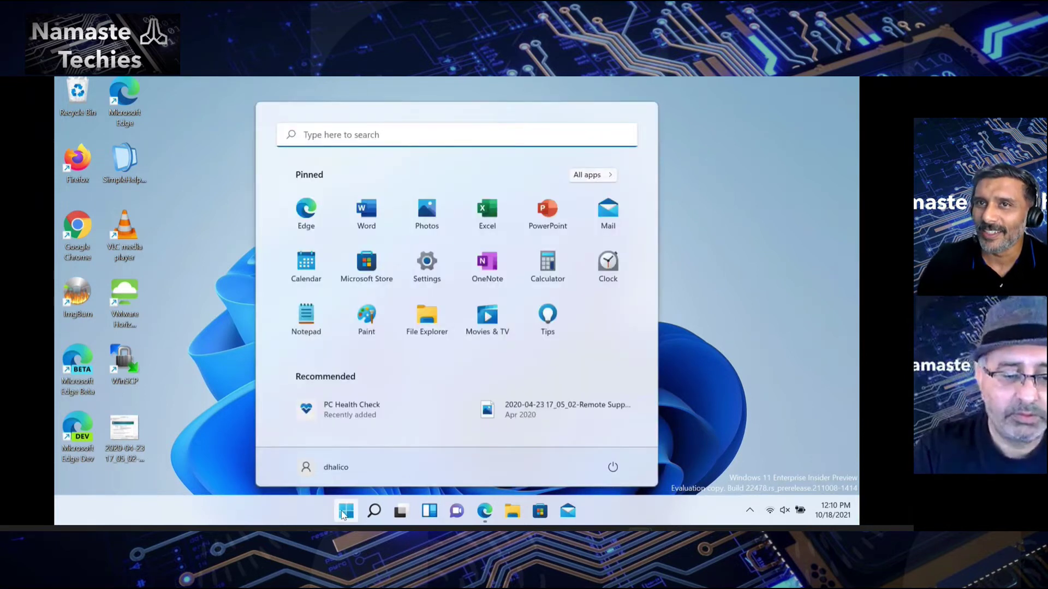
{"action": "type", "text": "crosoft teas"}
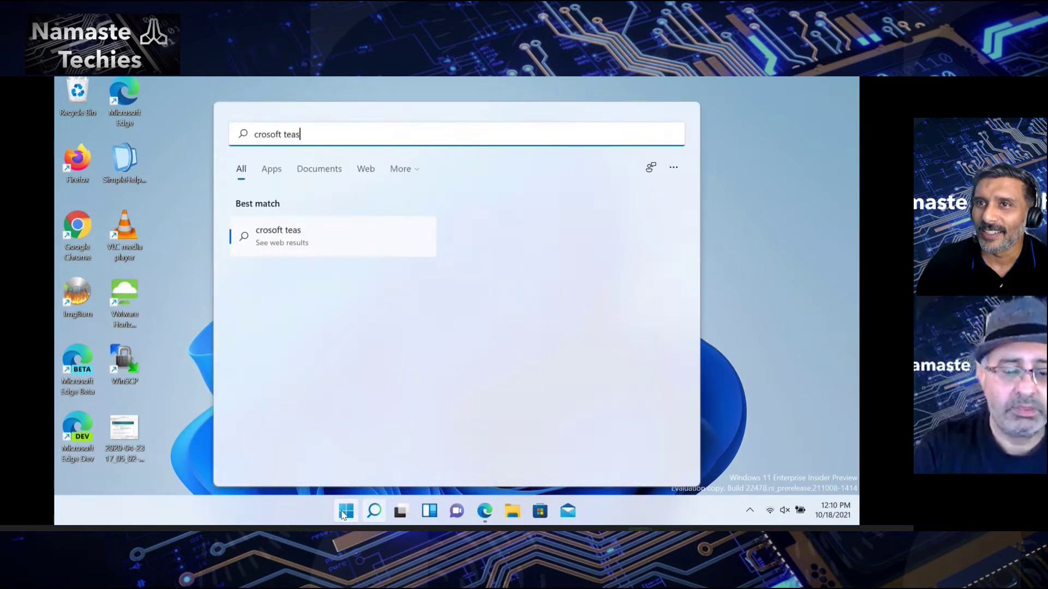
{"action": "key", "text": "BackSpace"}
{"action": "type", "text": "ms"}
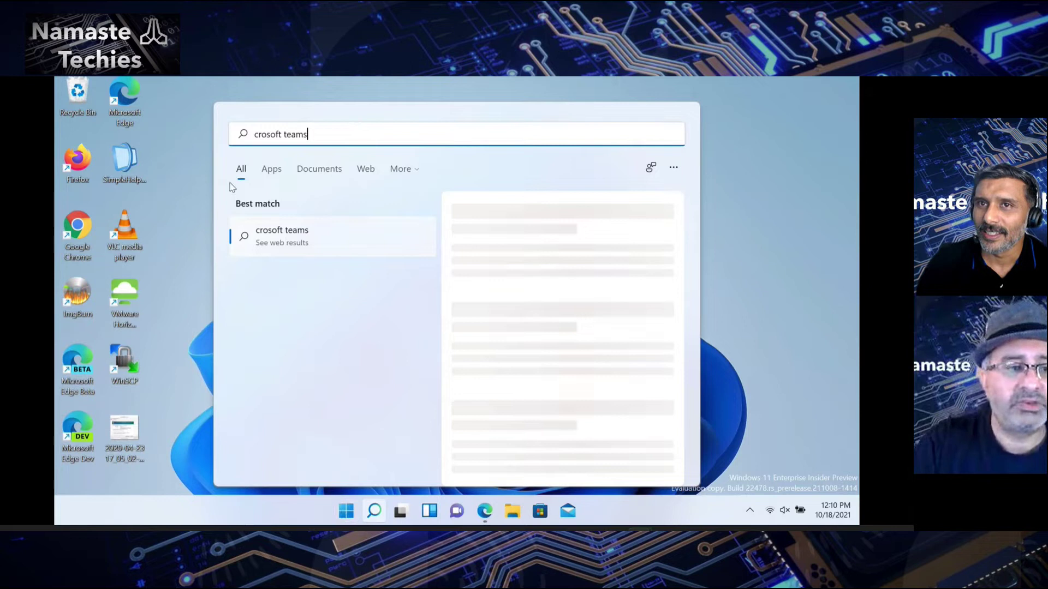
{"action": "triple_click", "coordinate": [295, 133]}
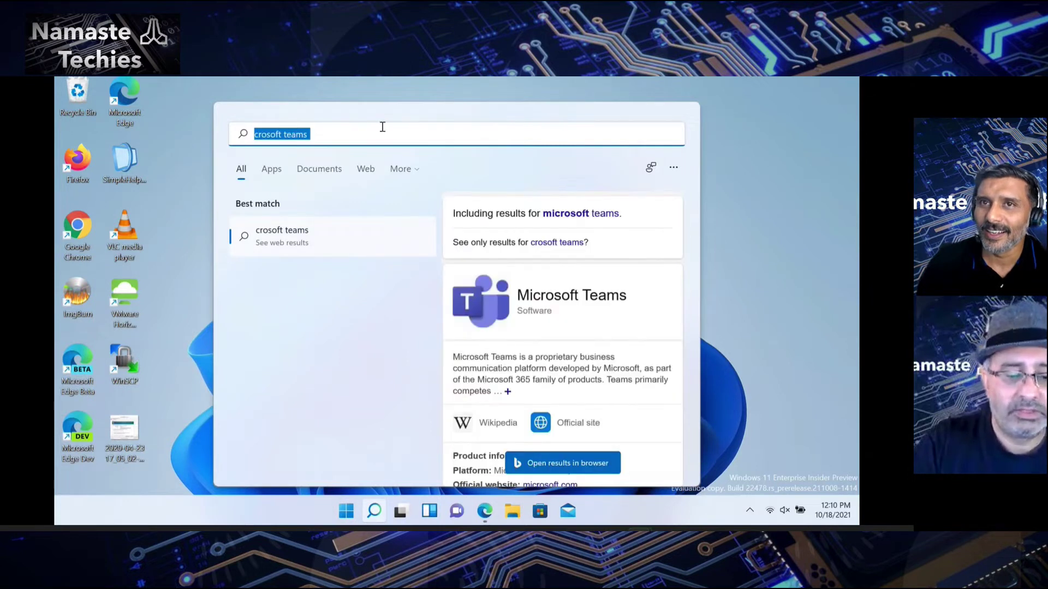
{"action": "type", "text": "mi"}
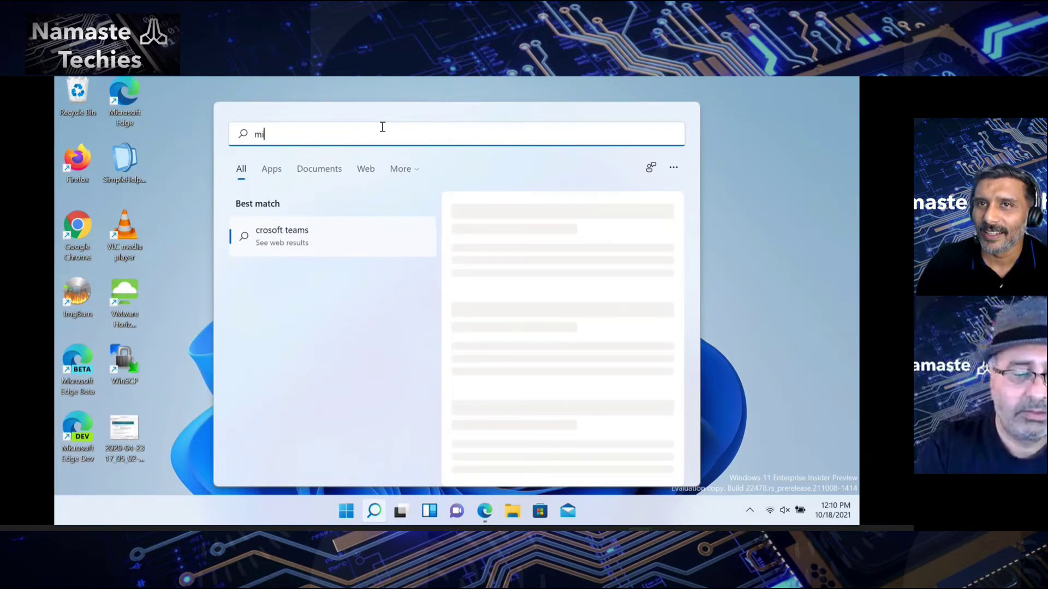
{"action": "type", "text": "crosoft teams"}
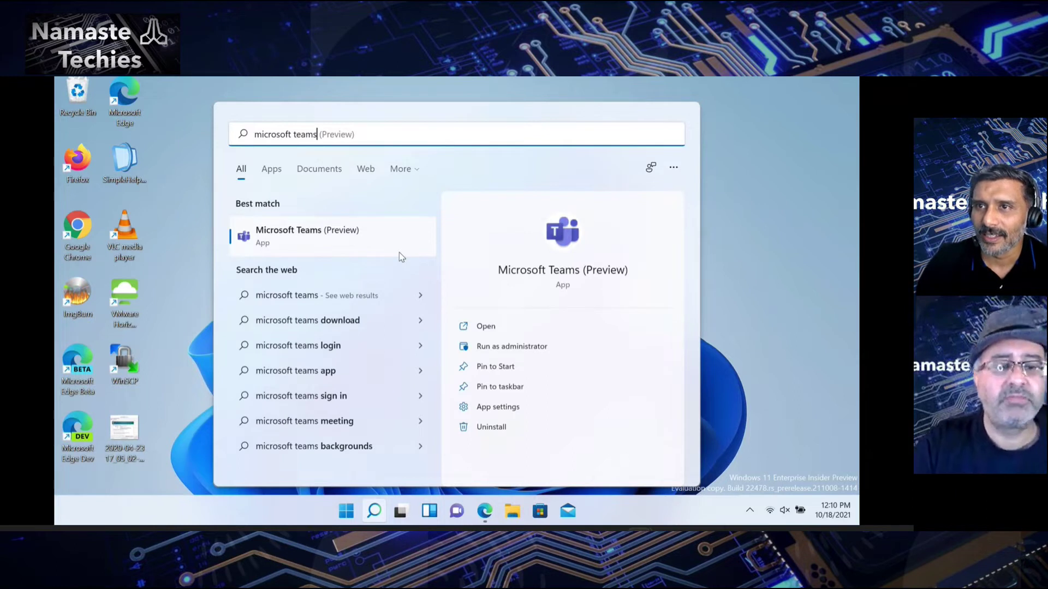
{"action": "left_click", "coordinate": [305, 239]}
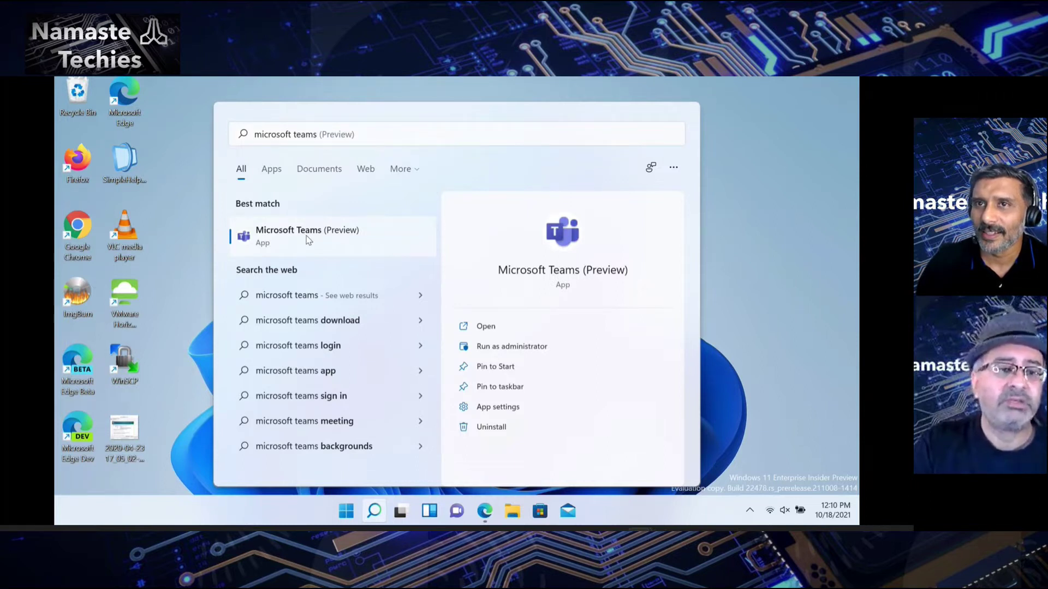
{"action": "left_click", "coordinate": [766, 145]}
Step: Move test.txt on the desktop into the free spot directly beside the Microsoft Edge shortcut
{"action": "left_click_drag", "start_coordinate": [312, 159], "coordinate": [217, 139]}
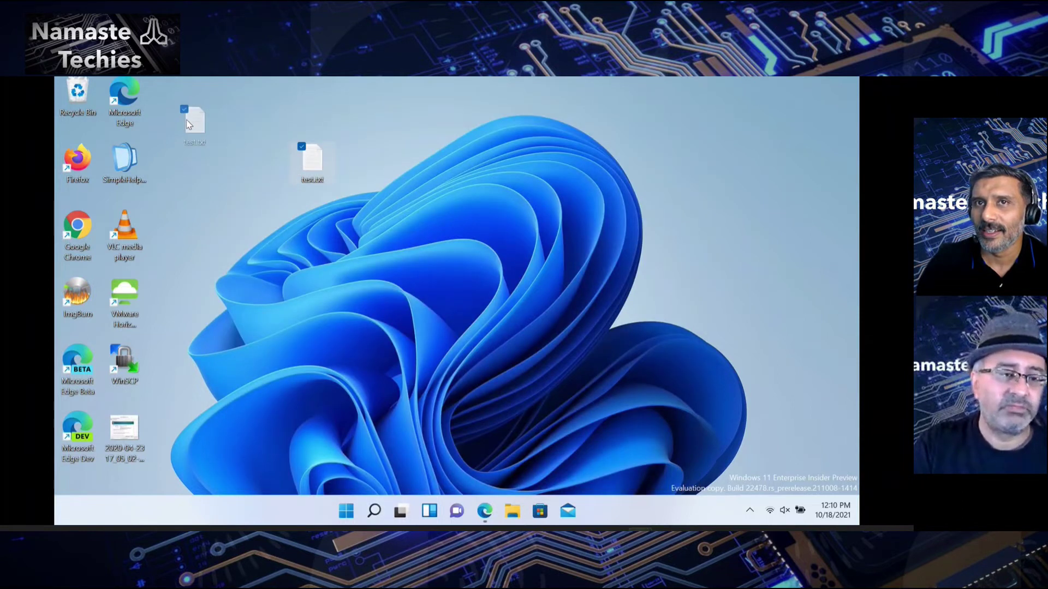
{"action": "left_click_drag", "start_coordinate": [179, 115], "coordinate": [179, 116]}
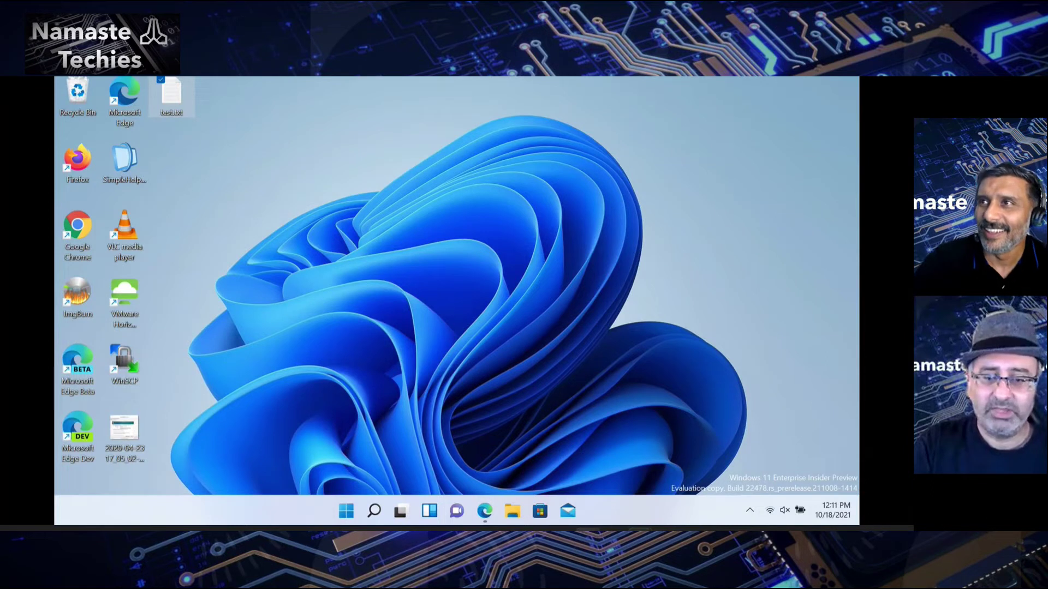
{"action": "mouse_move", "coordinate": [456, 511]}
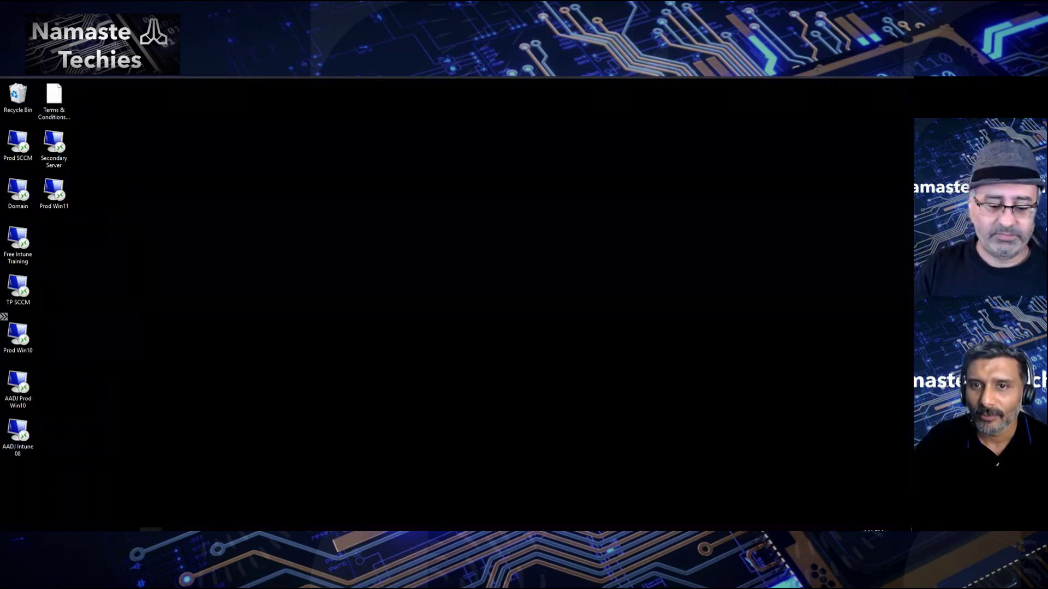
Step: Switch to the Prod SCCM remote session, dismiss the WINDOWS11 properties without changes and return to the Configuration Manager console
{"action": "mouse_move", "coordinate": [150, 529]}
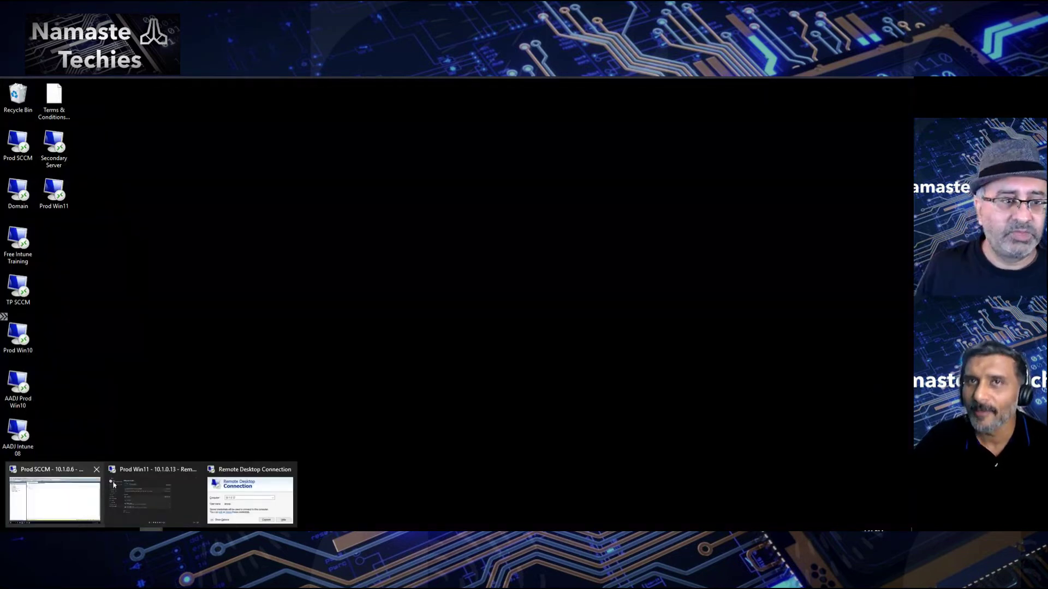
{"action": "left_click", "coordinate": [77, 506]}
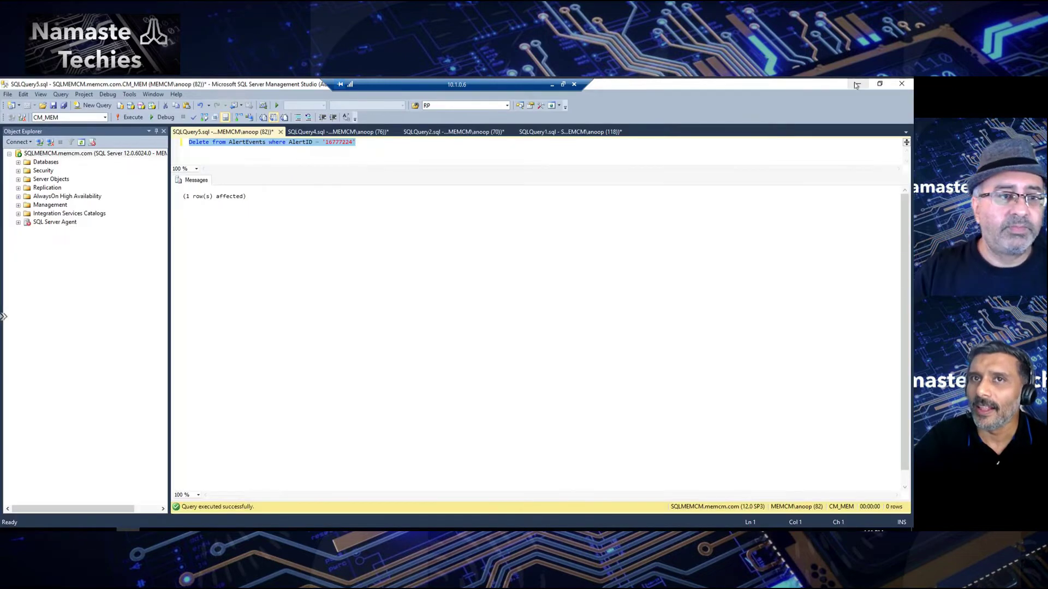
{"action": "left_click", "coordinate": [856, 85]}
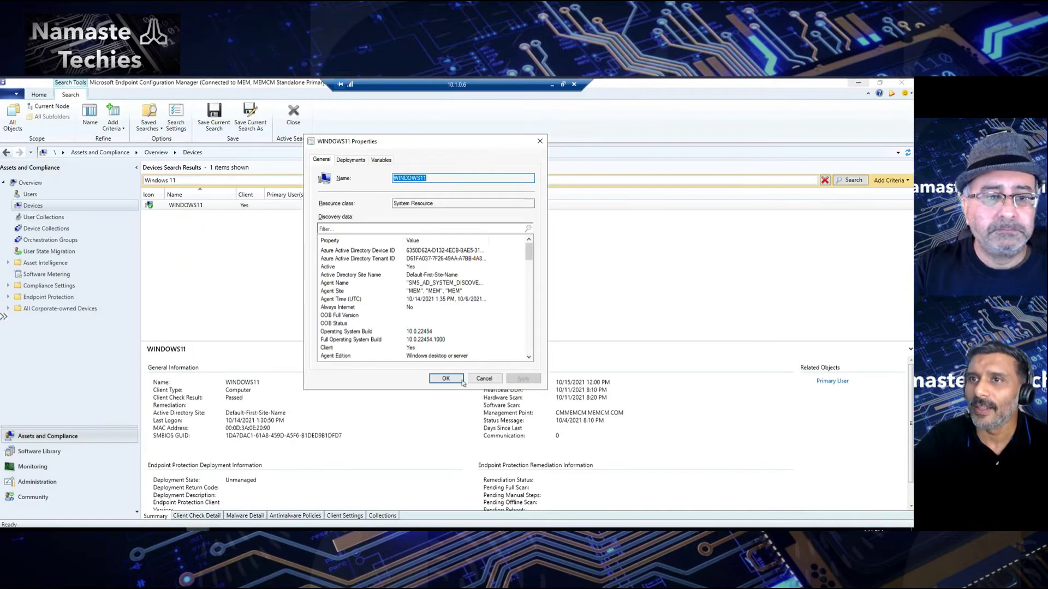
{"action": "left_click", "coordinate": [483, 379]}
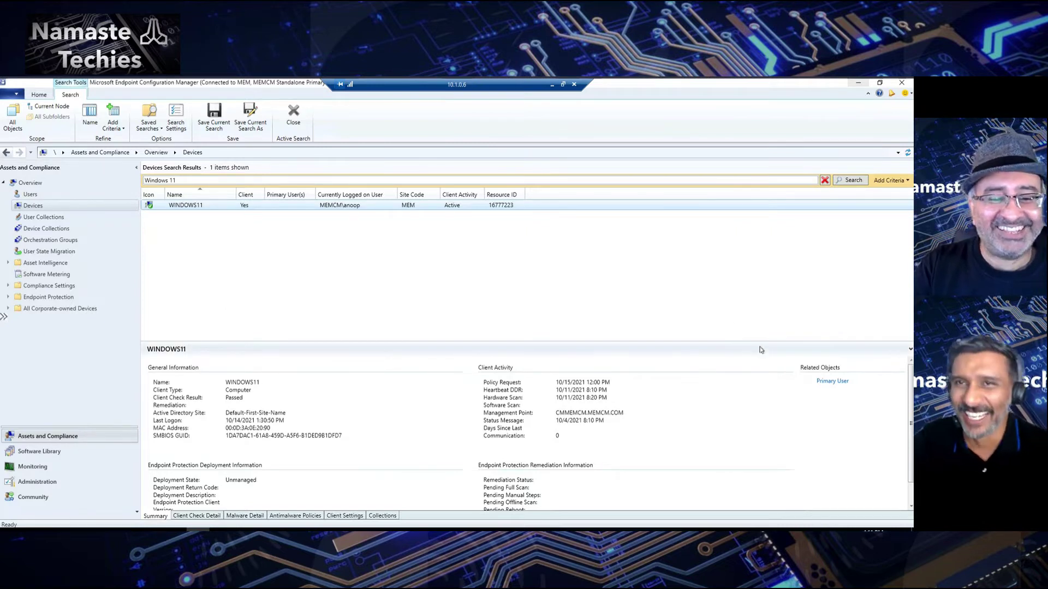
{"action": "left_click", "coordinate": [858, 85]}
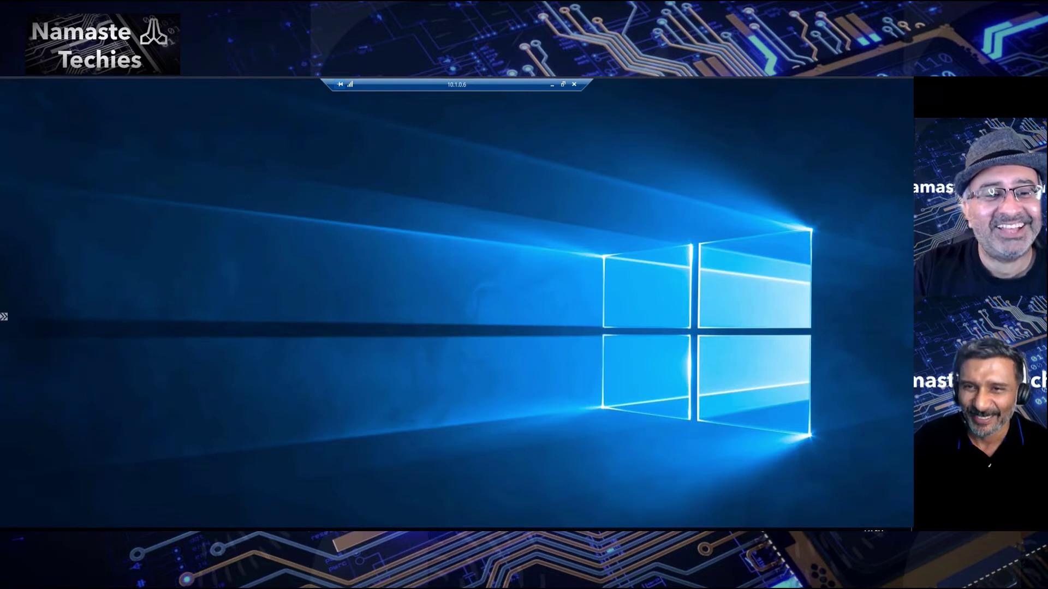
{"action": "left_click", "coordinate": [198, 530]}
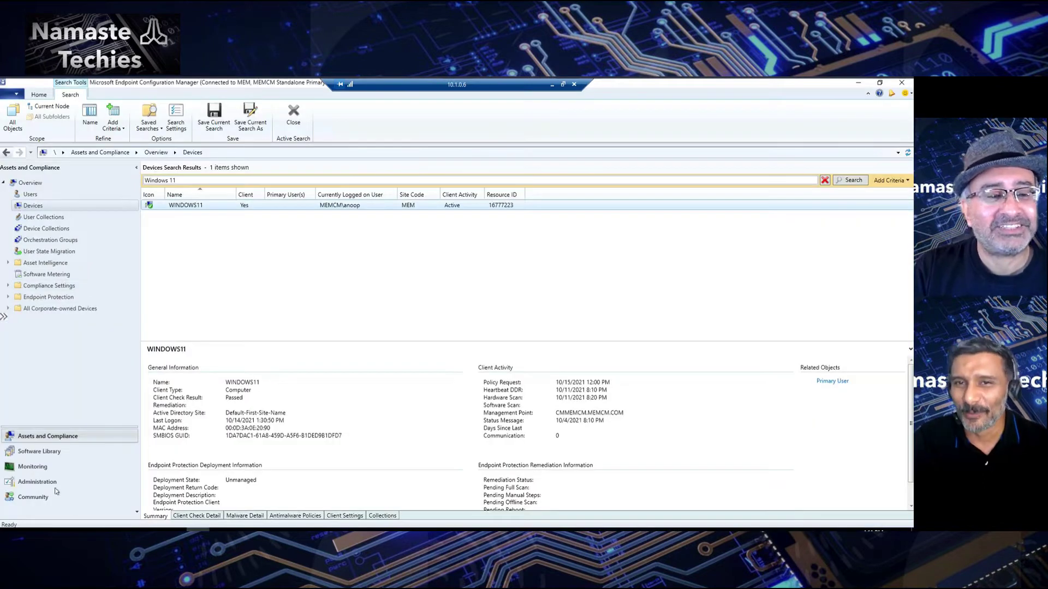
Step: Display the sites in the Administration workspace and select the MEM primary site
{"action": "left_click", "coordinate": [36, 488]}
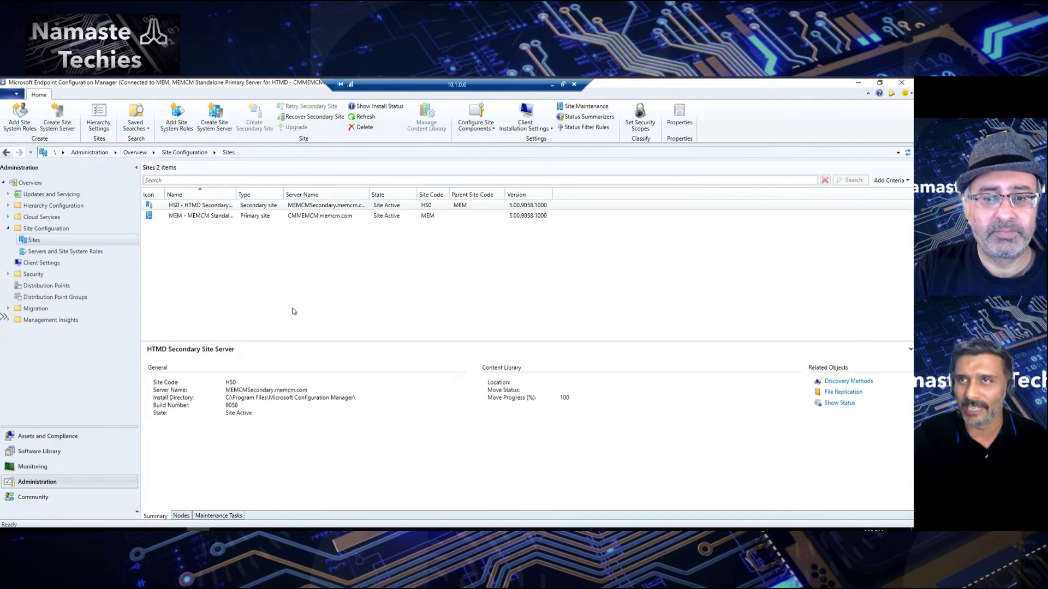
{"action": "left_click", "coordinate": [550, 128]}
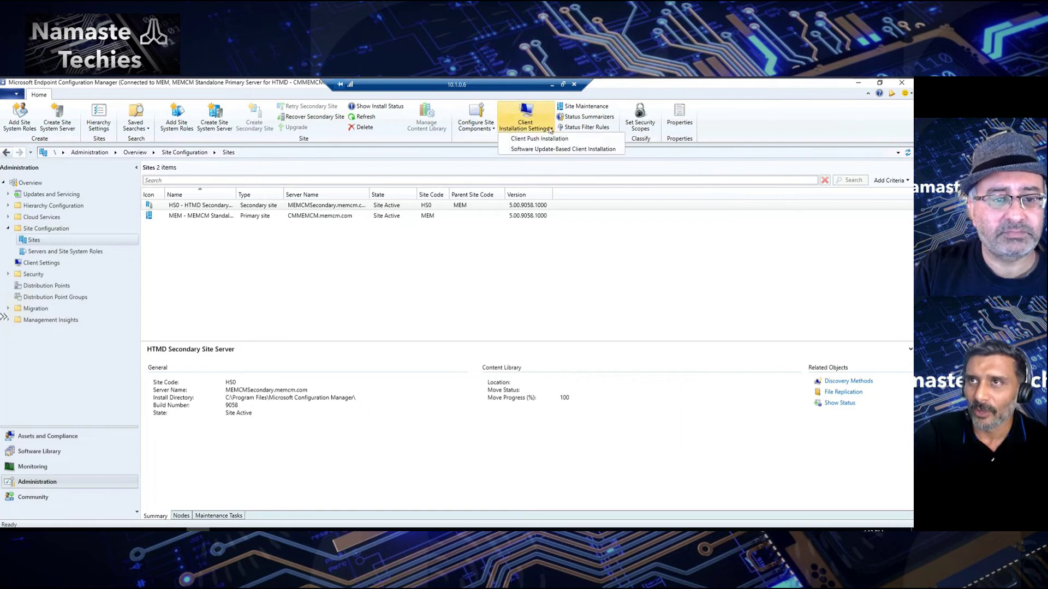
{"action": "left_click", "coordinate": [211, 259]}
{"action": "left_click", "coordinate": [203, 217]}
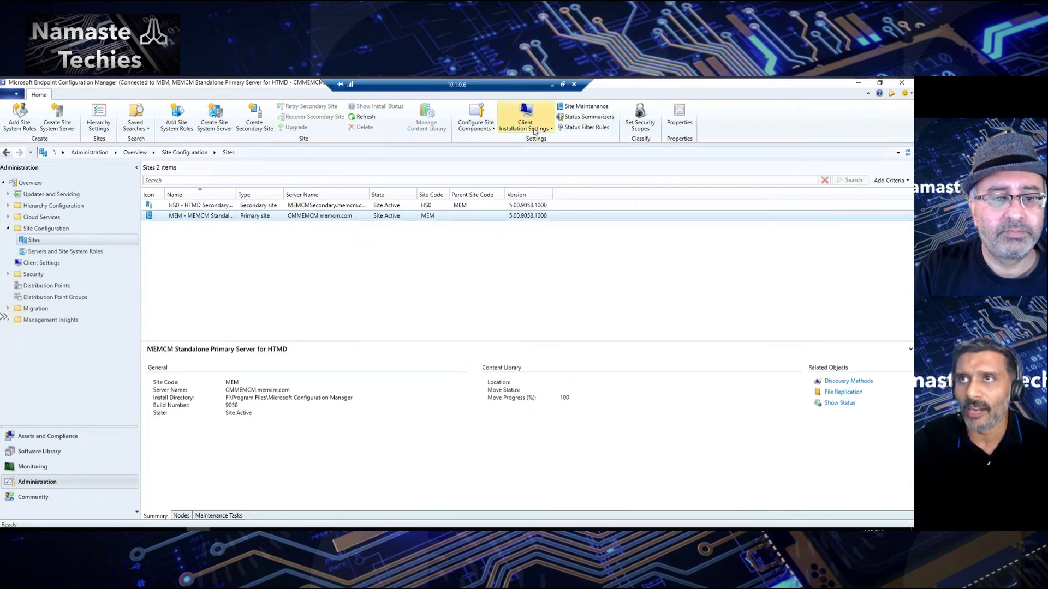
{"action": "left_click", "coordinate": [549, 127]}
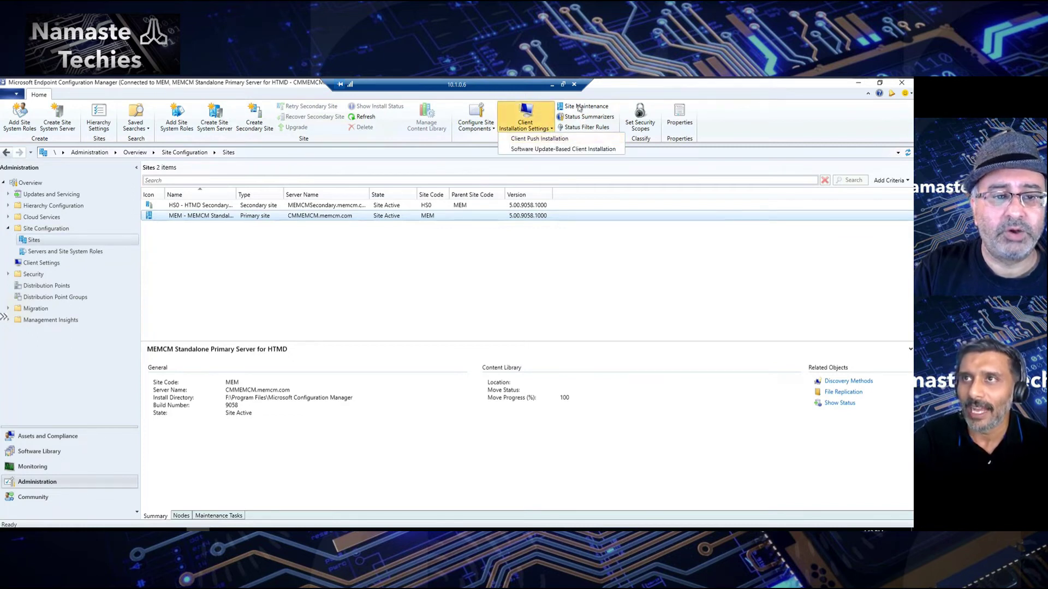
{"action": "left_click", "coordinate": [226, 219]}
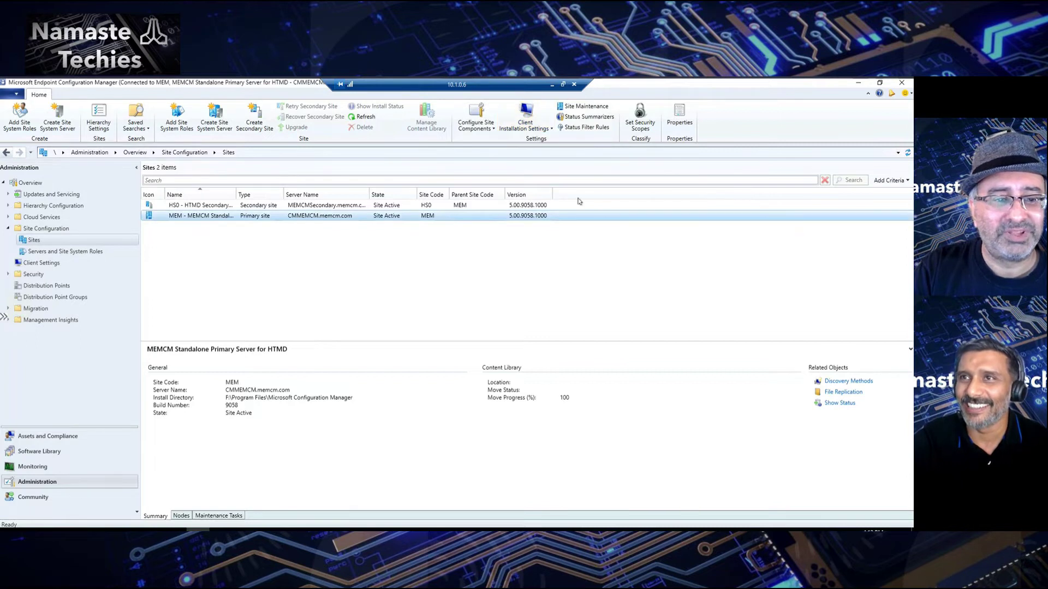
Step: Open the product list of the MEM site's Software Update Point component properties
{"action": "left_click", "coordinate": [491, 130]}
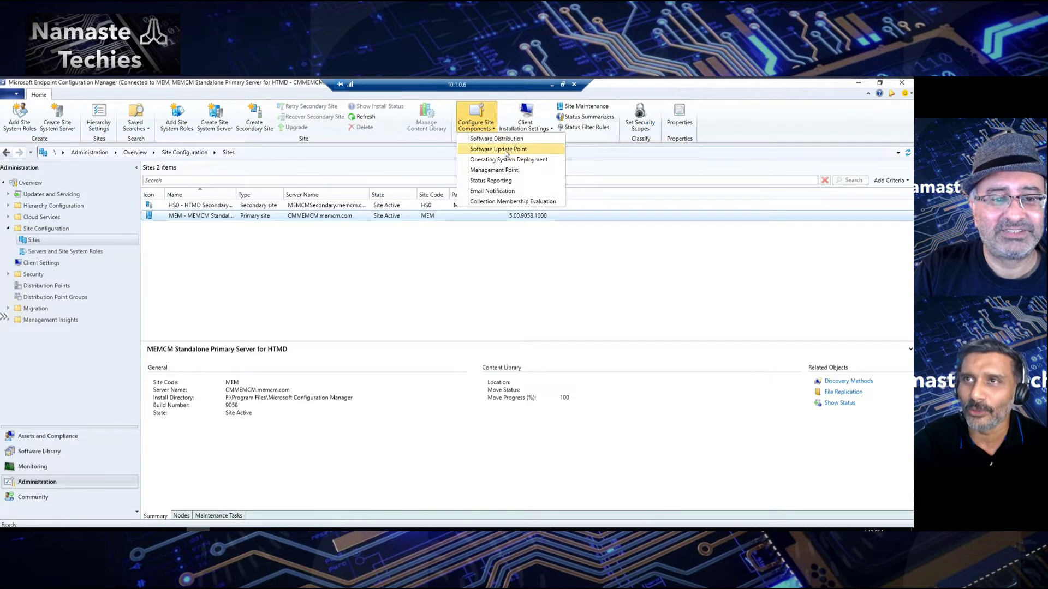
{"action": "left_click", "coordinate": [506, 150]}
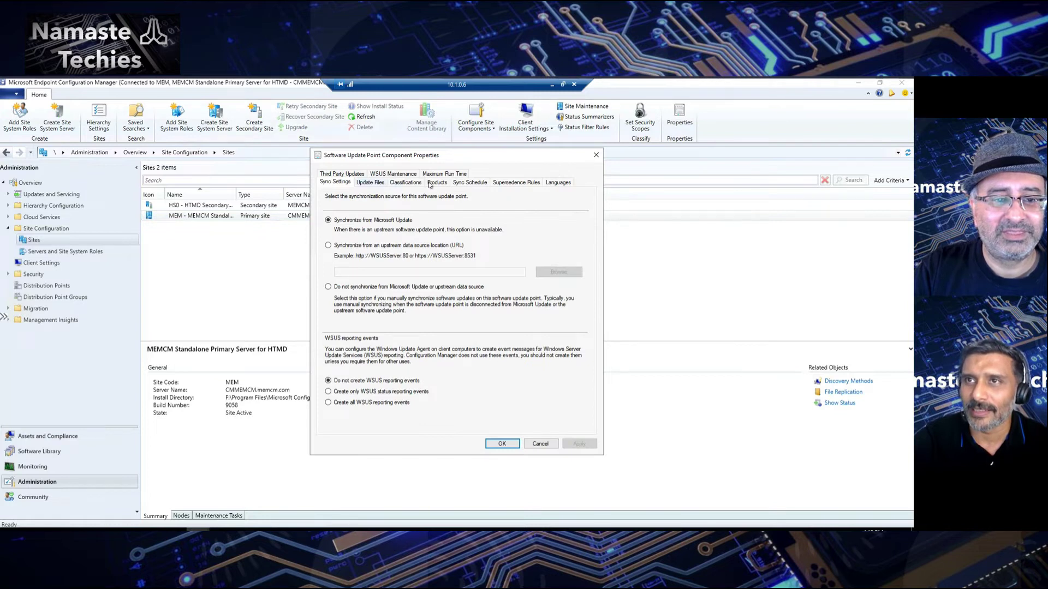
{"action": "left_click", "coordinate": [436, 183]}
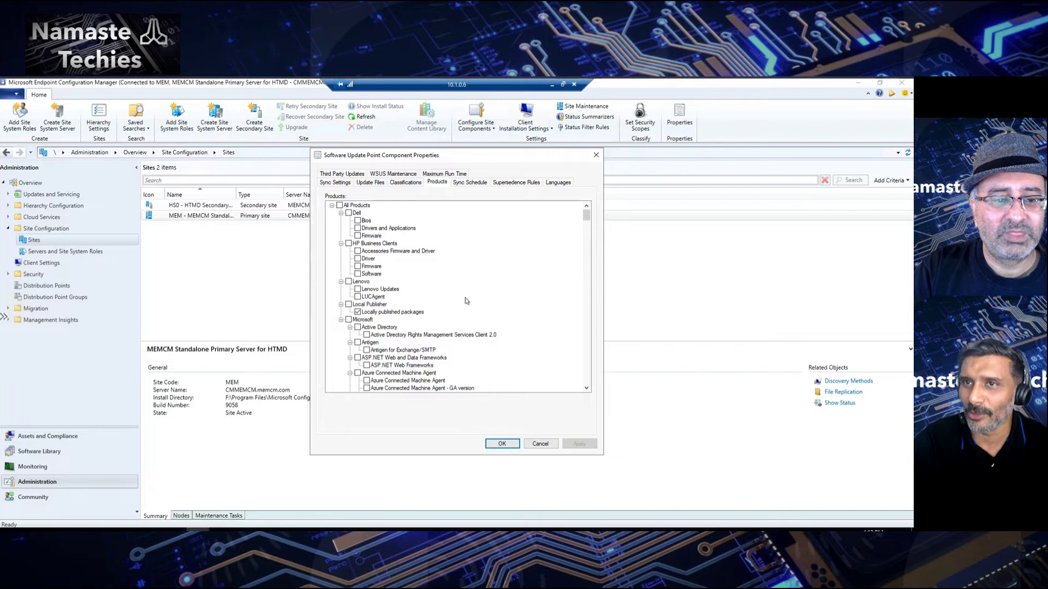
Step: Look through the synchronized products for the Windows family and highlight the Windows 11 entry
{"action": "scroll", "coordinate": [469, 301], "scroll_direction": "down", "scroll_amount": 6}
{"action": "scroll", "coordinate": [478, 308], "scroll_direction": "down", "scroll_amount": 15}
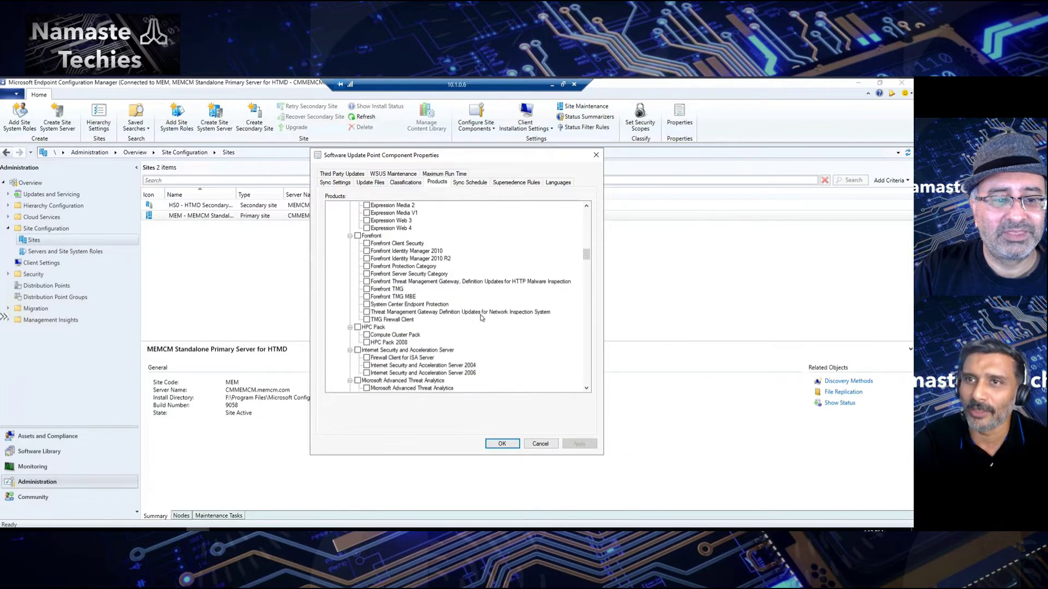
{"action": "scroll", "coordinate": [481, 318], "scroll_direction": "down", "scroll_amount": 12}
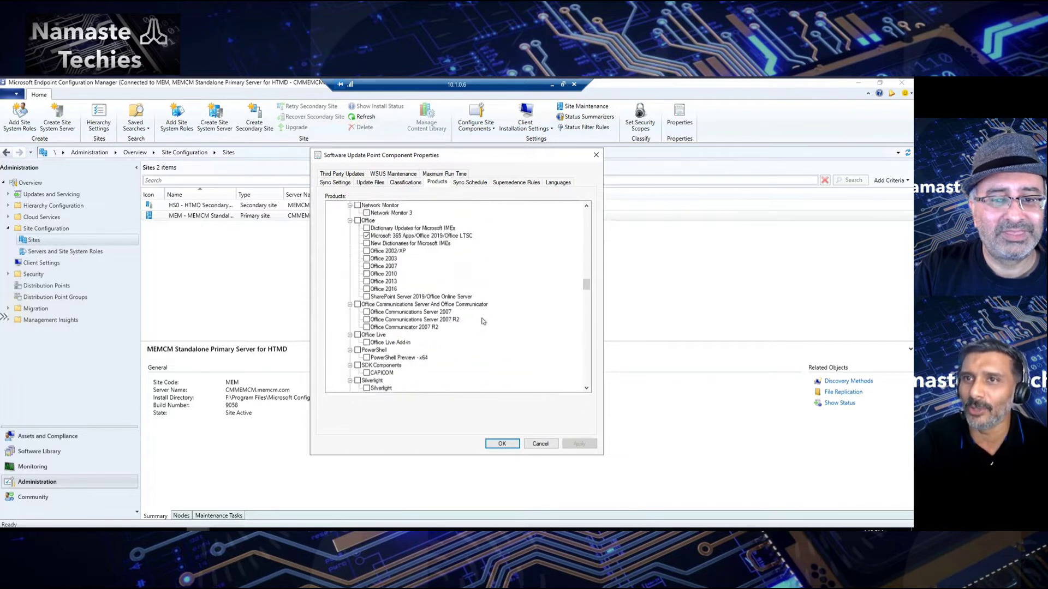
{"action": "scroll", "coordinate": [480, 325], "scroll_direction": "up", "scroll_amount": 10}
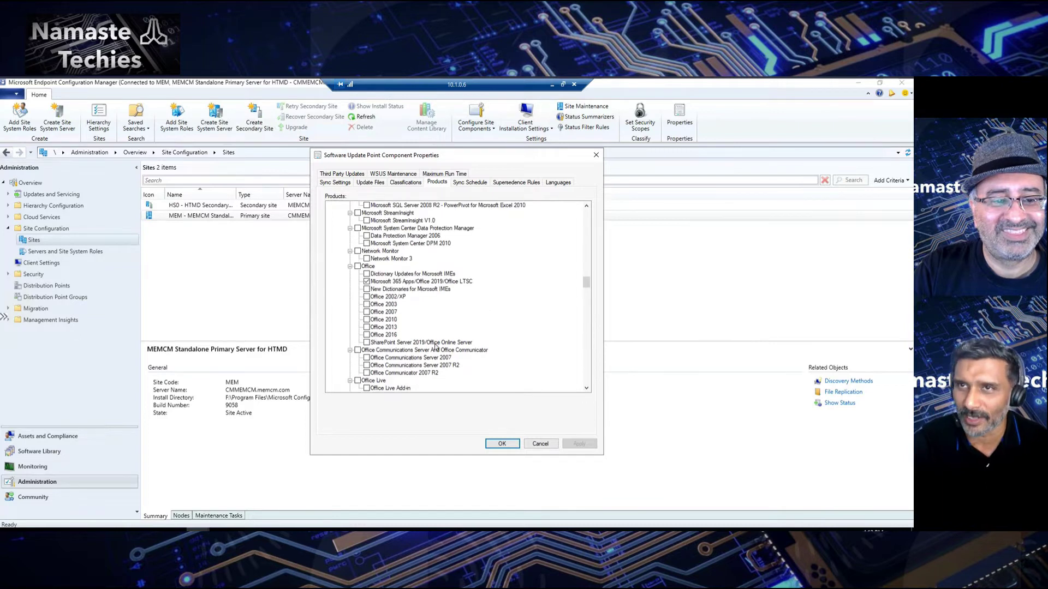
{"action": "scroll", "coordinate": [431, 344], "scroll_direction": "up", "scroll_amount": 4}
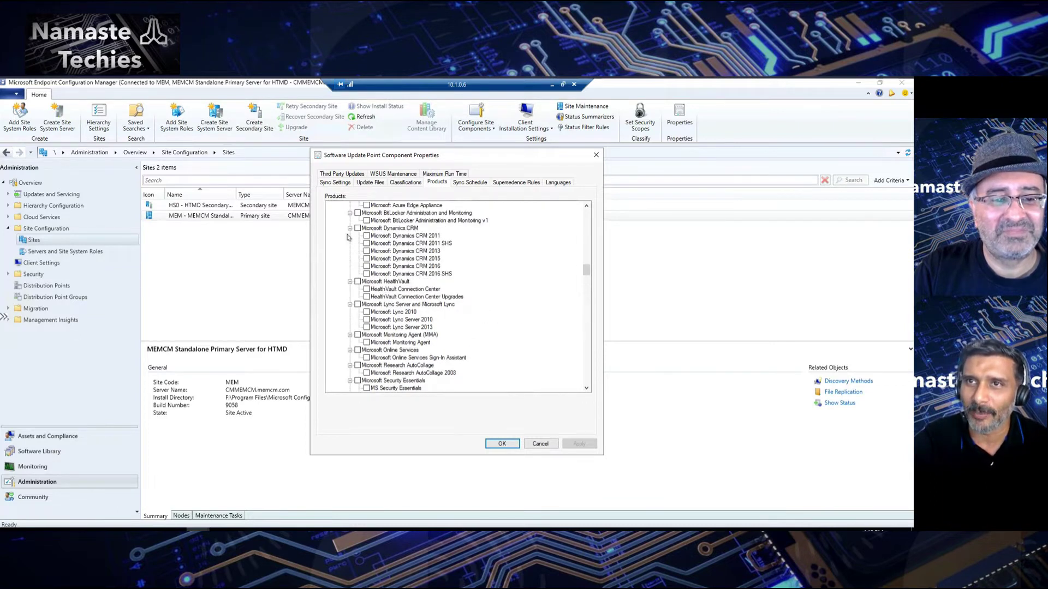
{"action": "left_click", "coordinate": [350, 229]}
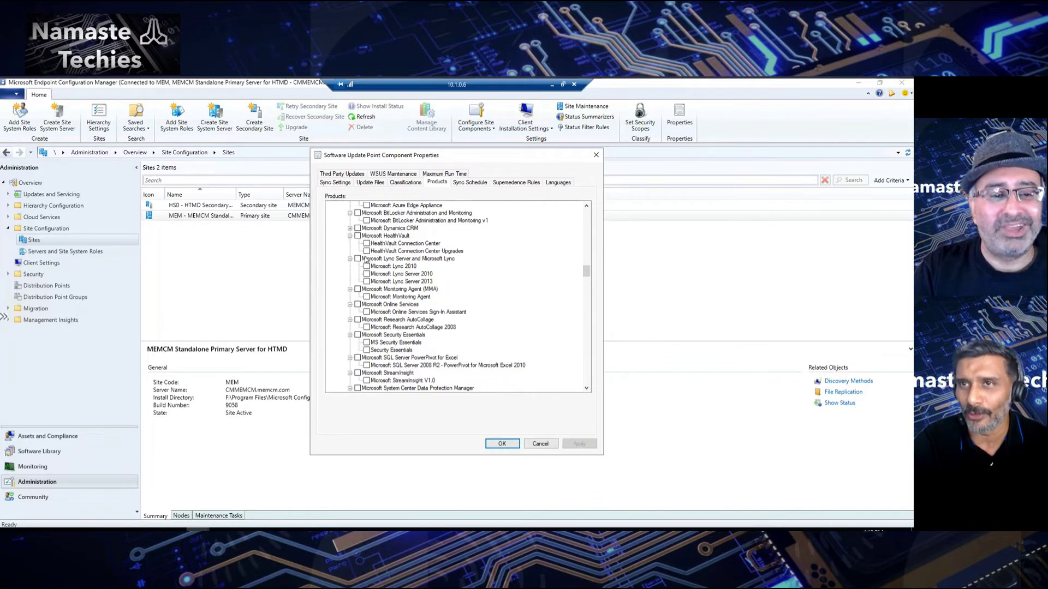
{"action": "left_click_drag", "start_coordinate": [585, 273], "coordinate": [590, 323]}
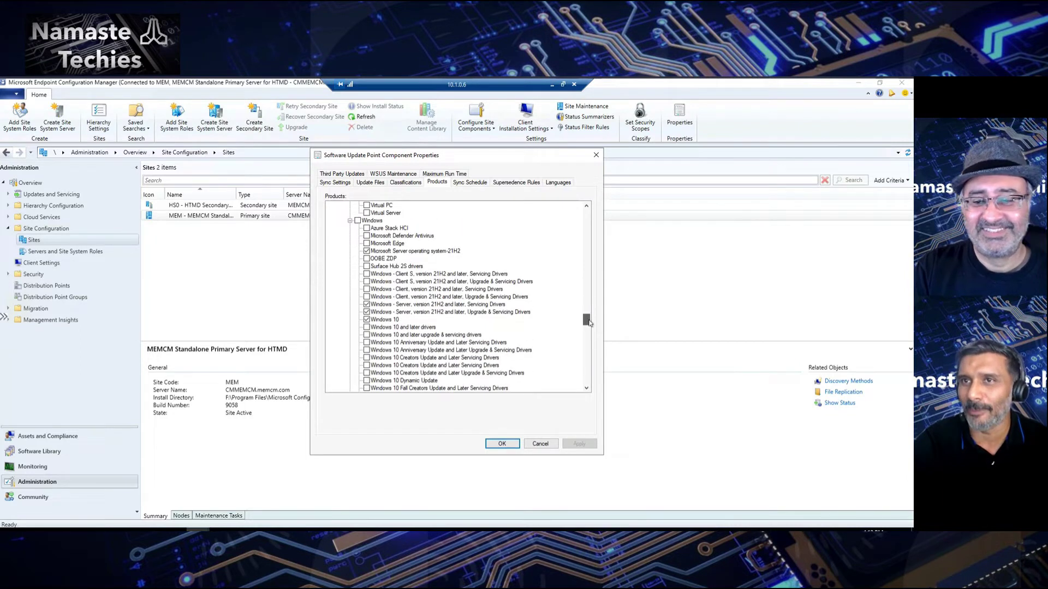
{"action": "left_click_drag", "start_coordinate": [587, 323], "coordinate": [590, 340]}
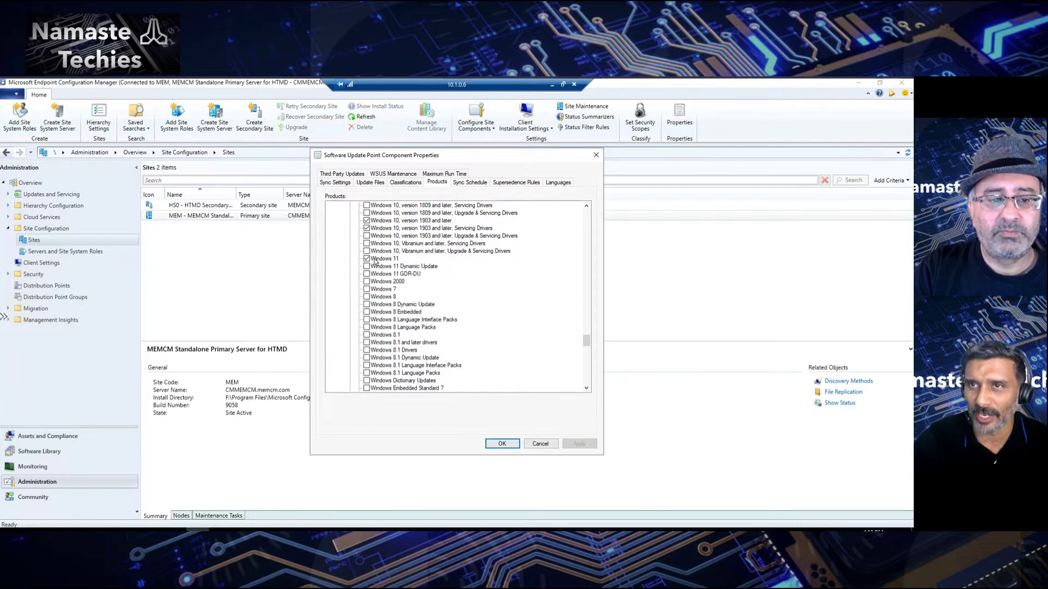
{"action": "left_click", "coordinate": [389, 259]}
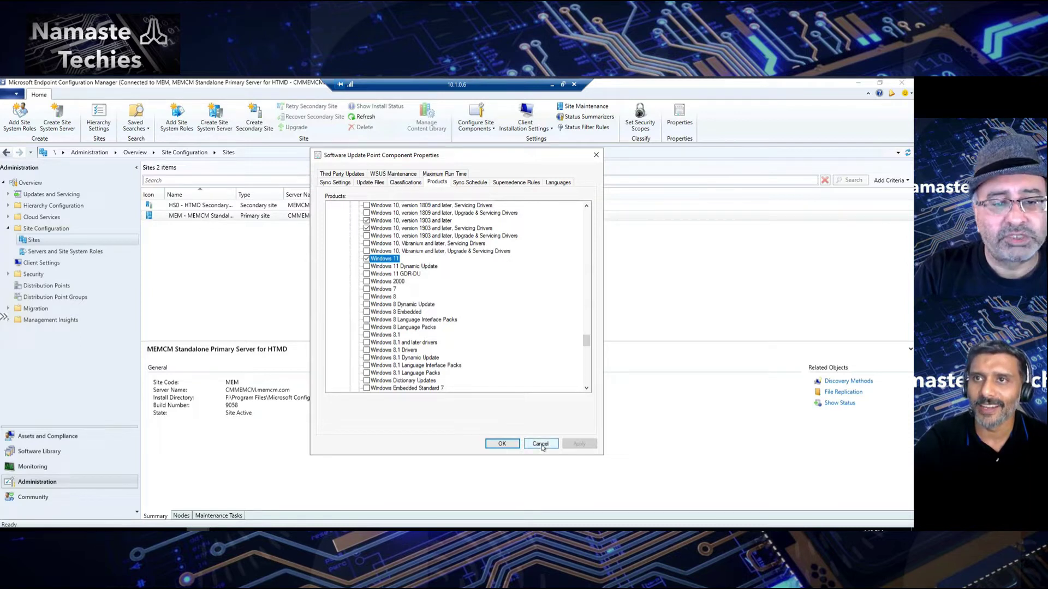
Step: Review the Windows 10 and server products, highlight Microsoft Server operating system-21H2 and close the properties without saving
{"action": "scroll", "coordinate": [483, 328], "scroll_direction": "up", "scroll_amount": 2}
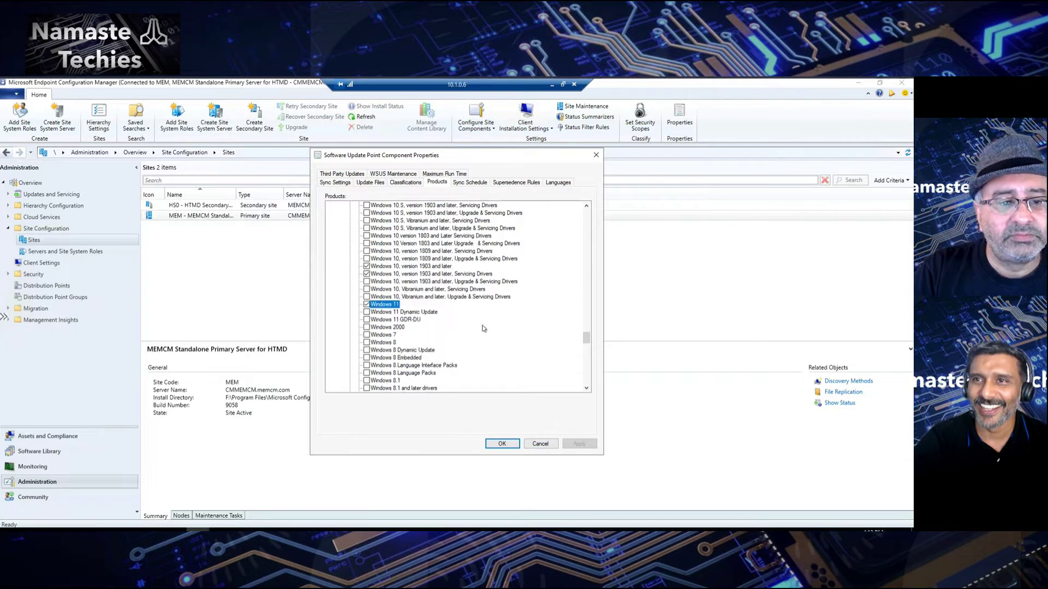
{"action": "scroll", "coordinate": [483, 328], "scroll_direction": "up", "scroll_amount": 2}
{"action": "scroll", "coordinate": [483, 329], "scroll_direction": "up", "scroll_amount": 6}
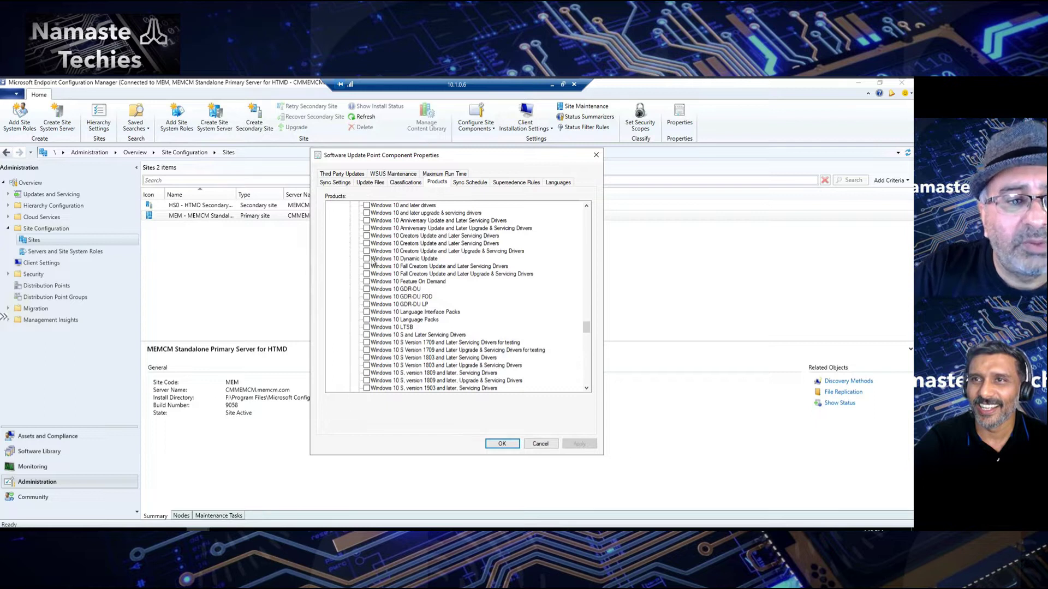
{"action": "scroll", "coordinate": [376, 267], "scroll_direction": "up", "scroll_amount": 3}
{"action": "scroll", "coordinate": [382, 273], "scroll_direction": "up", "scroll_amount": 2}
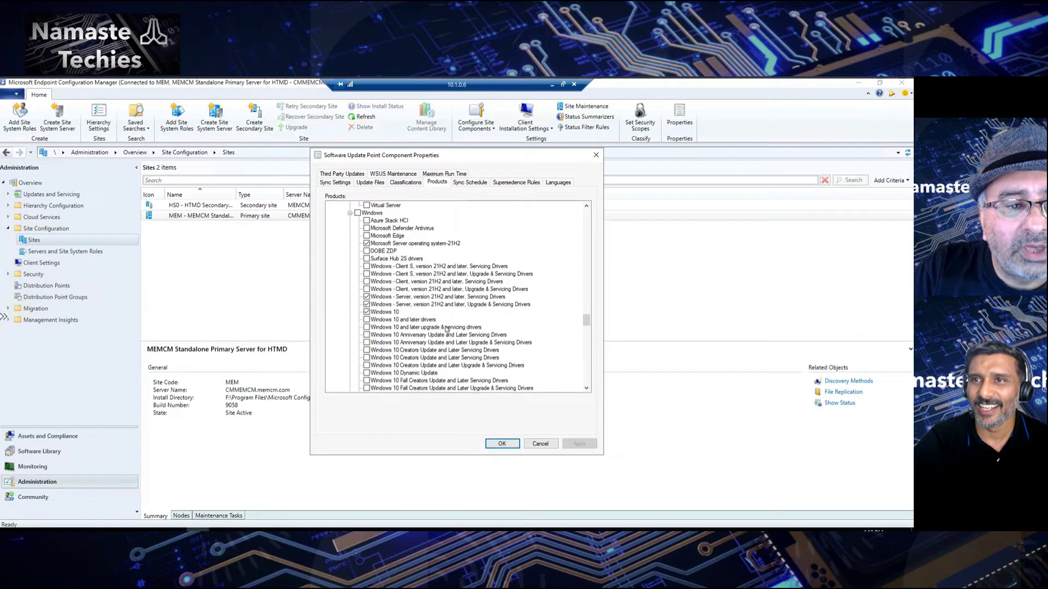
{"action": "scroll", "coordinate": [447, 329], "scroll_direction": "up", "scroll_amount": 1}
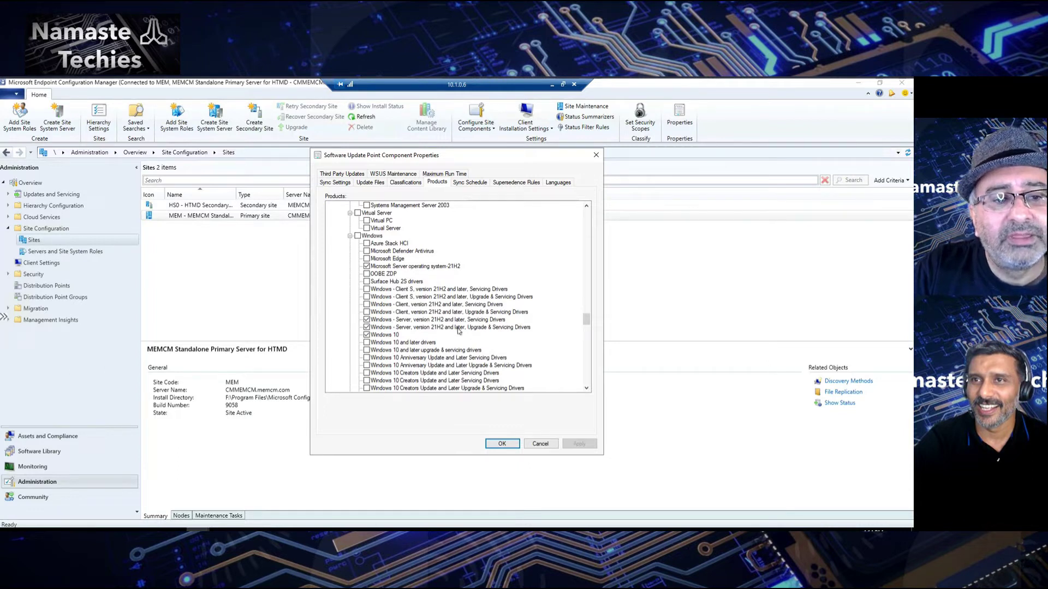
{"action": "left_click", "coordinate": [447, 267]}
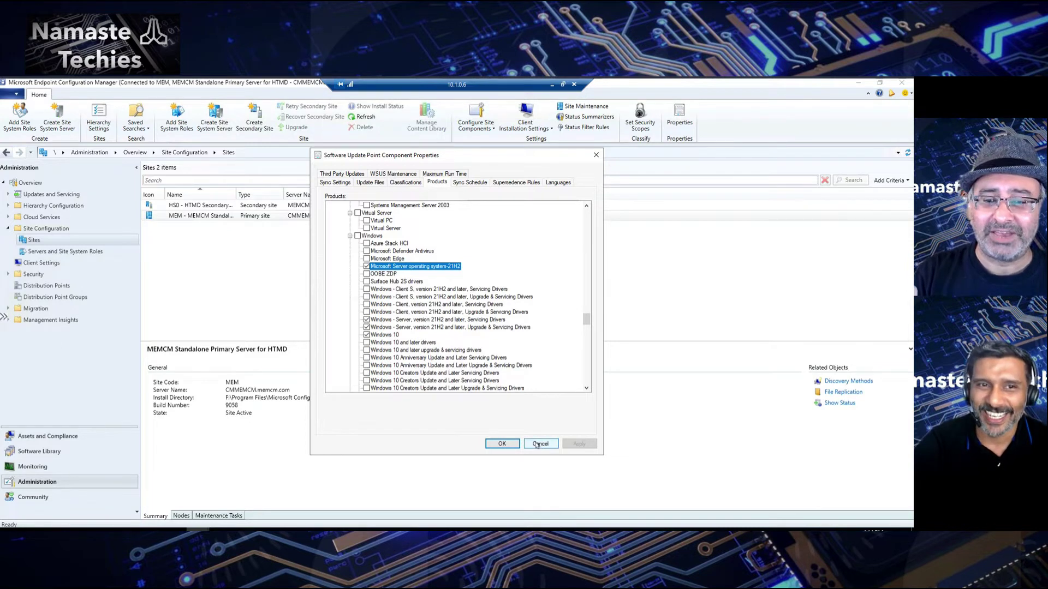
{"action": "left_click", "coordinate": [538, 445]}
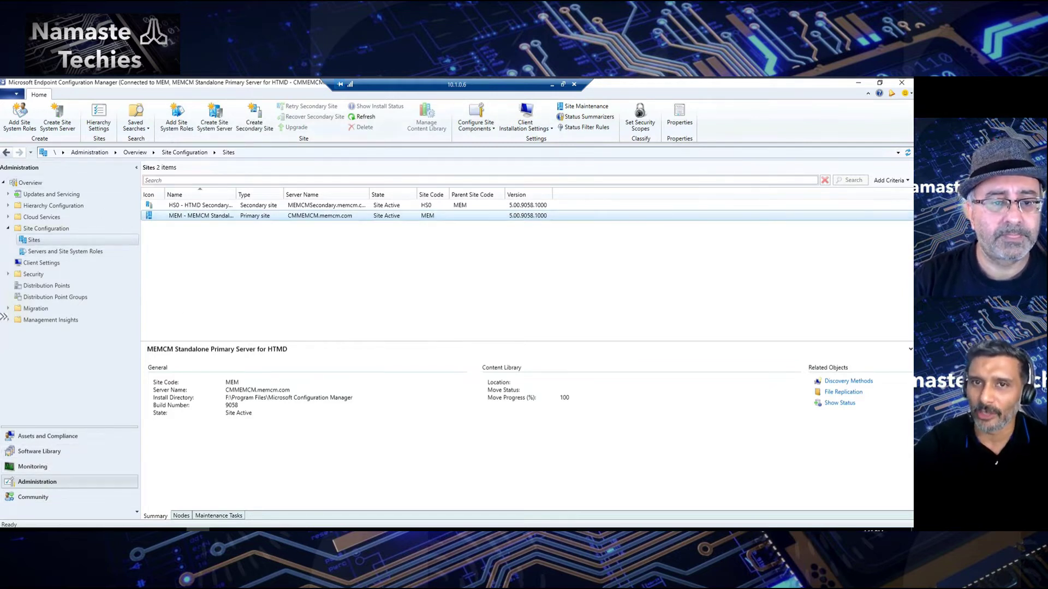
Step: Show All Software Updates in the Software Library and view its synchronization and summarization commands without running any
{"action": "left_click", "coordinate": [84, 455]}
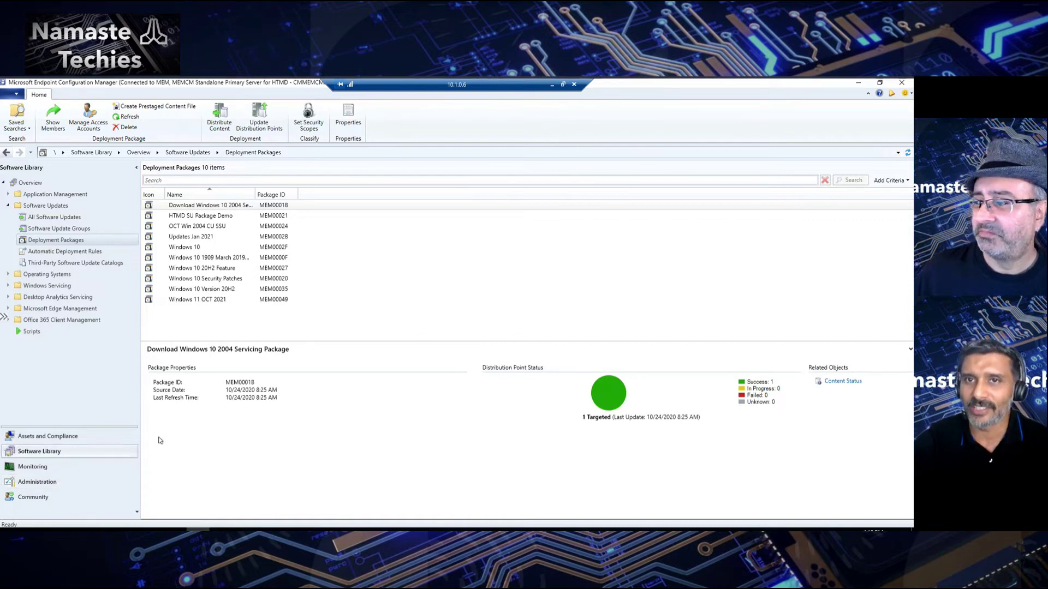
{"action": "left_click", "coordinate": [63, 219]}
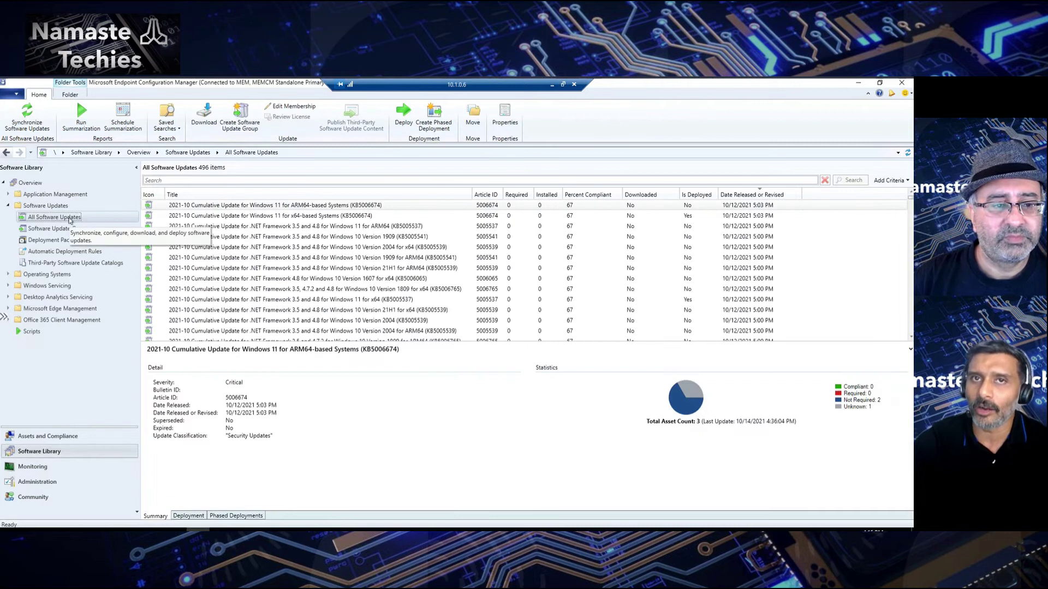
{"action": "right_click", "coordinate": [79, 219]}
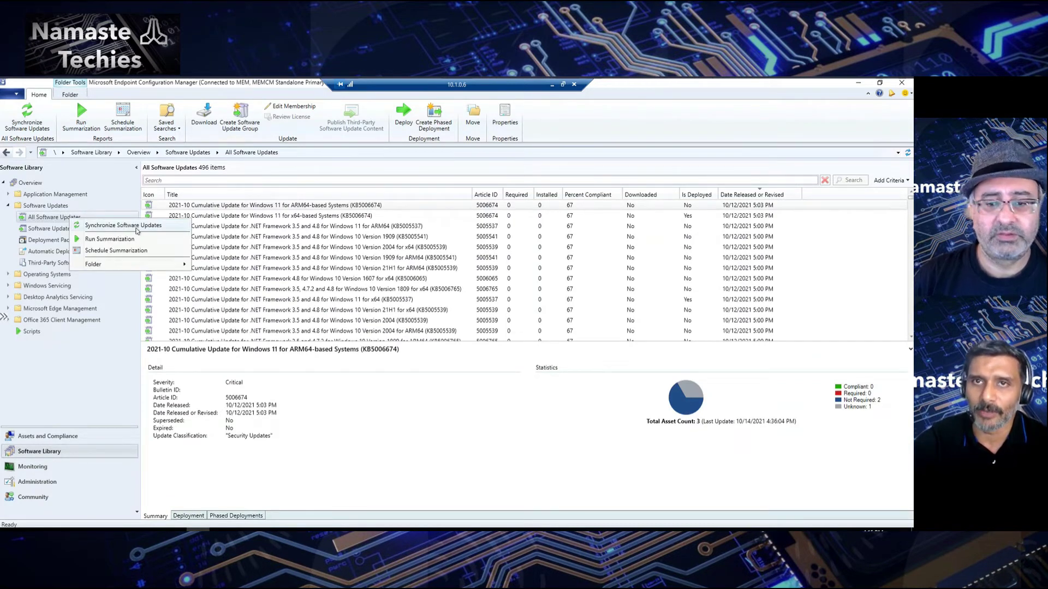
{"action": "left_click", "coordinate": [352, 469]}
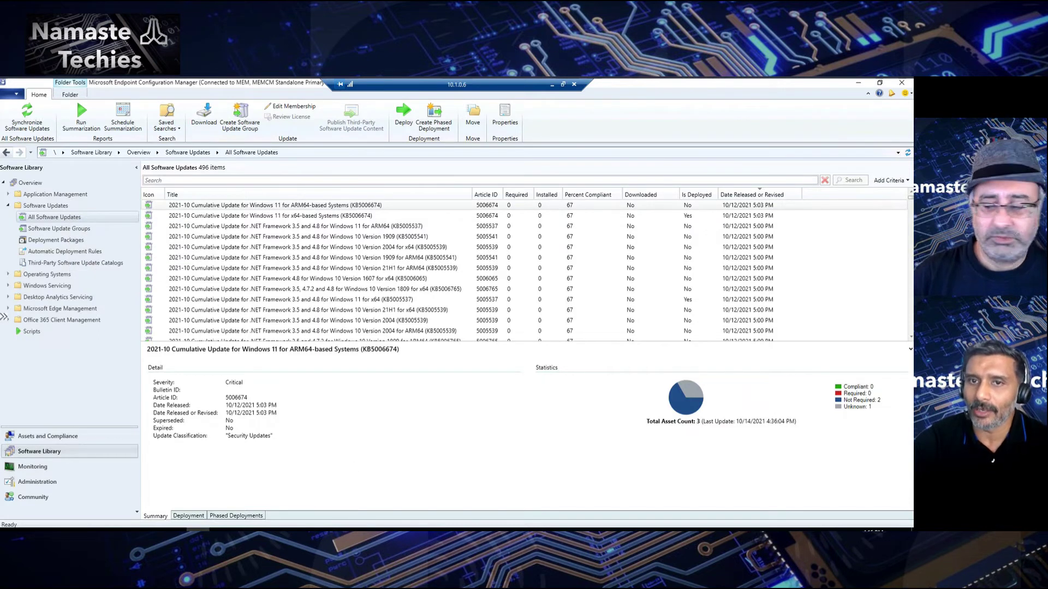
Step: Open the recent wsyncmgr.log and look through its skipped-update entries for Windows 11 upgrades and Windows 10 feature updates
{"action": "key", "text": "super+e"}
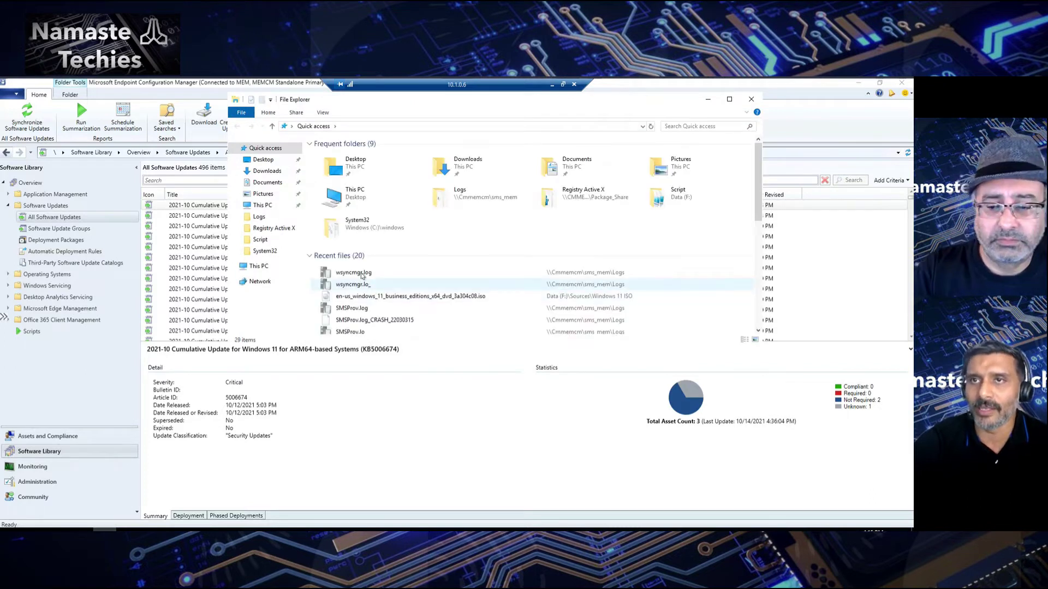
{"action": "double_click", "coordinate": [365, 273]}
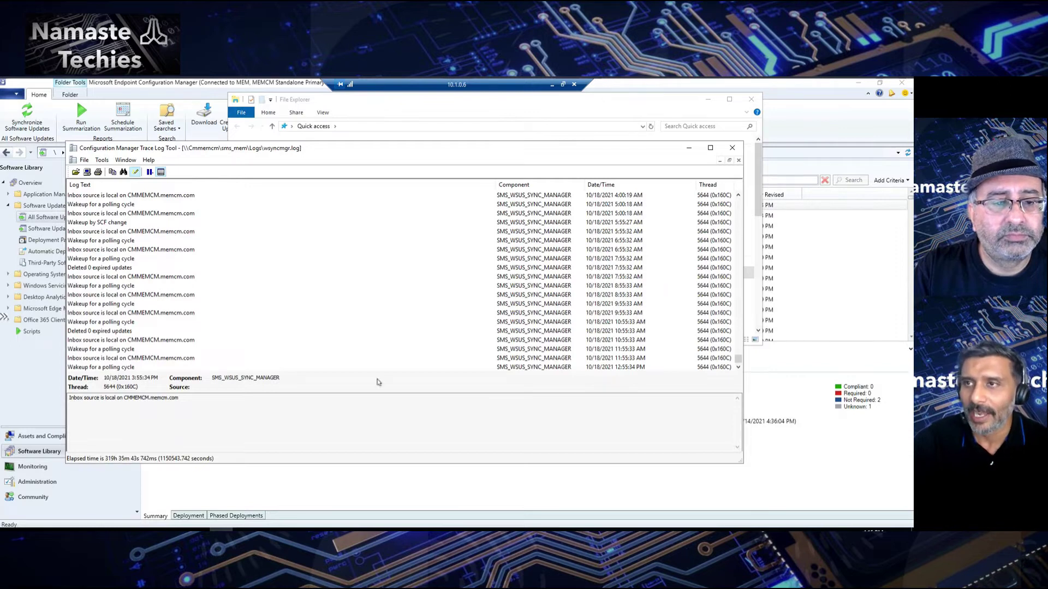
{"action": "left_click", "coordinate": [734, 348]}
{"action": "scroll", "coordinate": [403, 360], "scroll_direction": "down", "scroll_amount": 10}
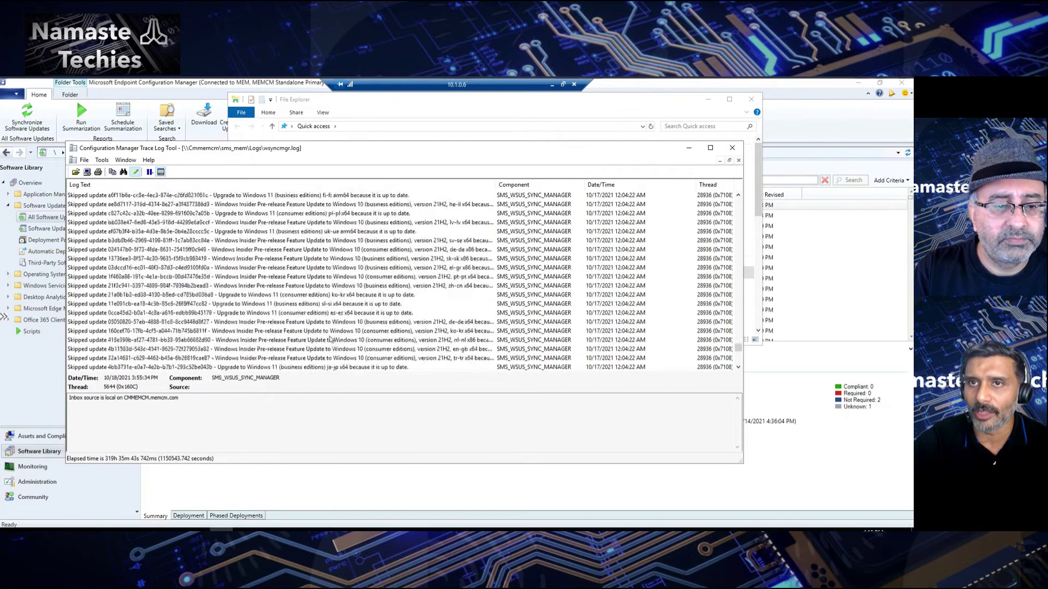
{"action": "left_click", "coordinate": [316, 305]}
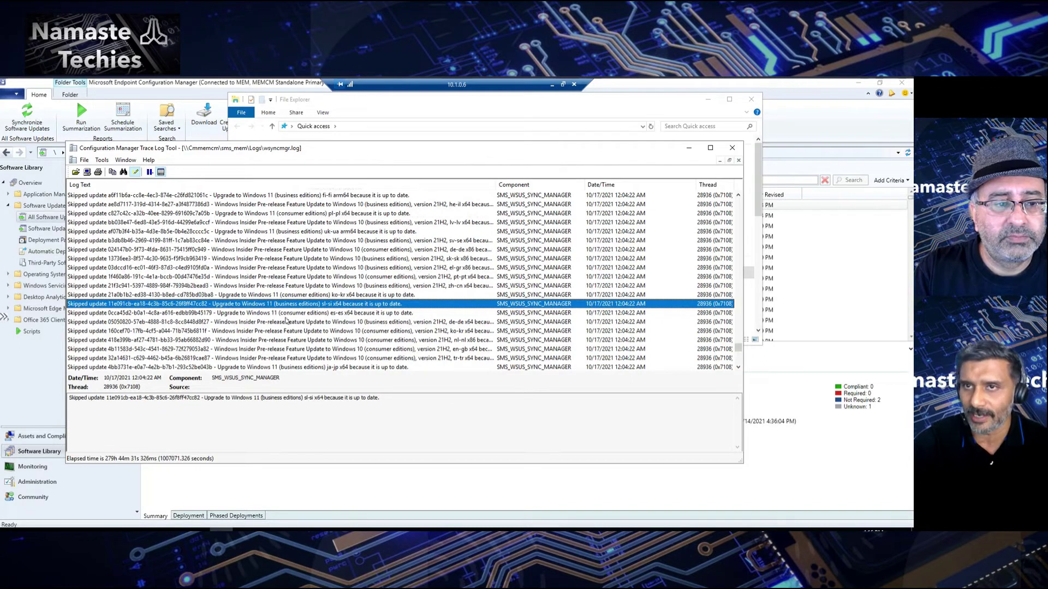
{"action": "scroll", "coordinate": [287, 320], "scroll_direction": "down", "scroll_amount": 8}
{"action": "scroll", "coordinate": [292, 323], "scroll_direction": "down", "scroll_amount": 10}
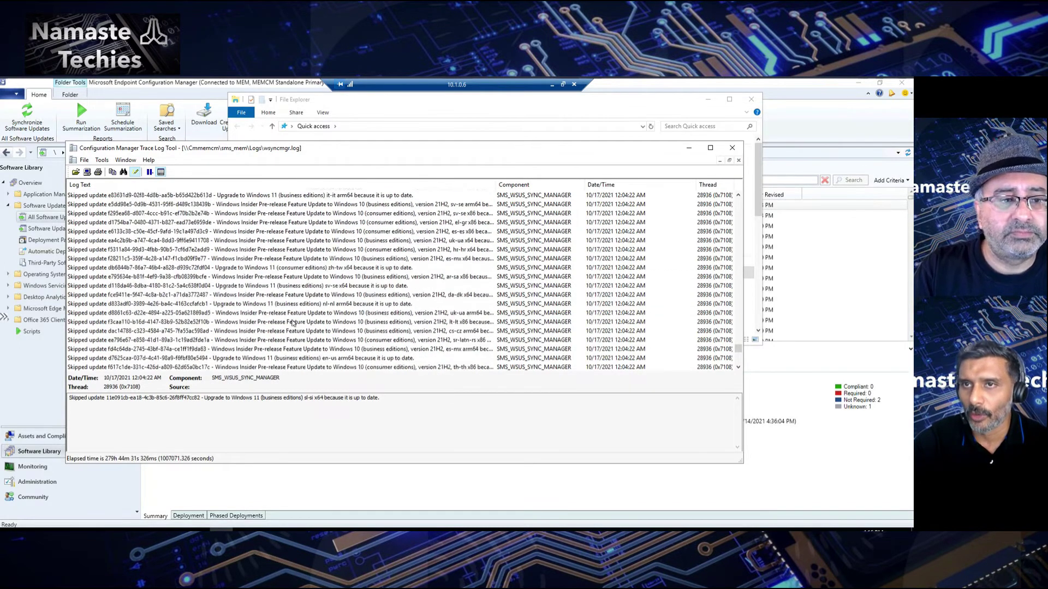
{"action": "scroll", "coordinate": [293, 326], "scroll_direction": "down", "scroll_amount": 10}
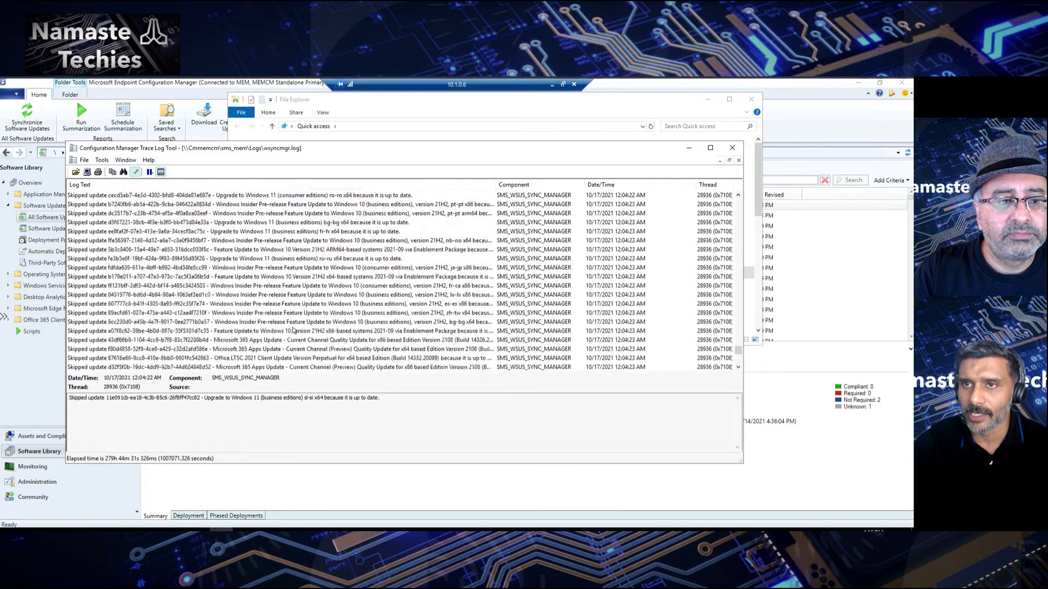
{"action": "scroll", "coordinate": [294, 330], "scroll_direction": "down", "scroll_amount": 12}
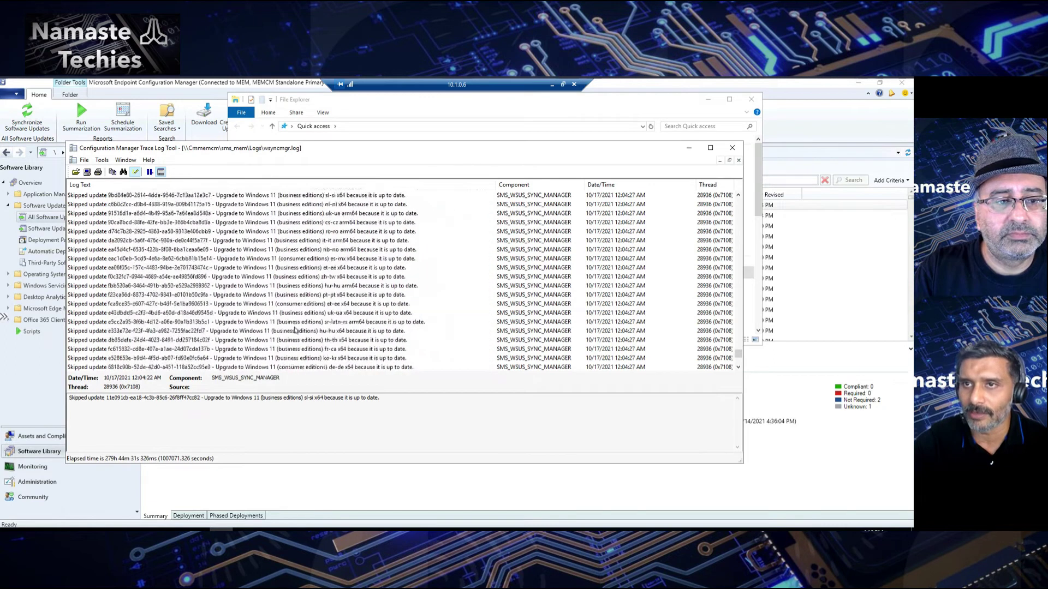
{"action": "scroll", "coordinate": [309, 327], "scroll_direction": "down", "scroll_amount": 12}
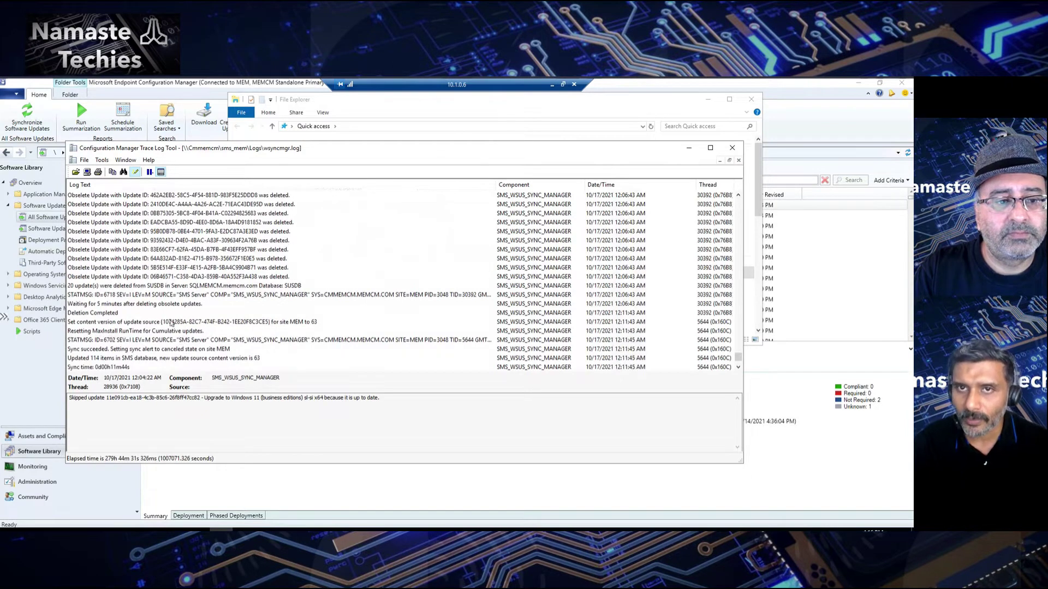
Step: Examine the log entries on the deletion of obsolete updates and the five-minute wait after it
{"action": "left_click", "coordinate": [126, 312]}
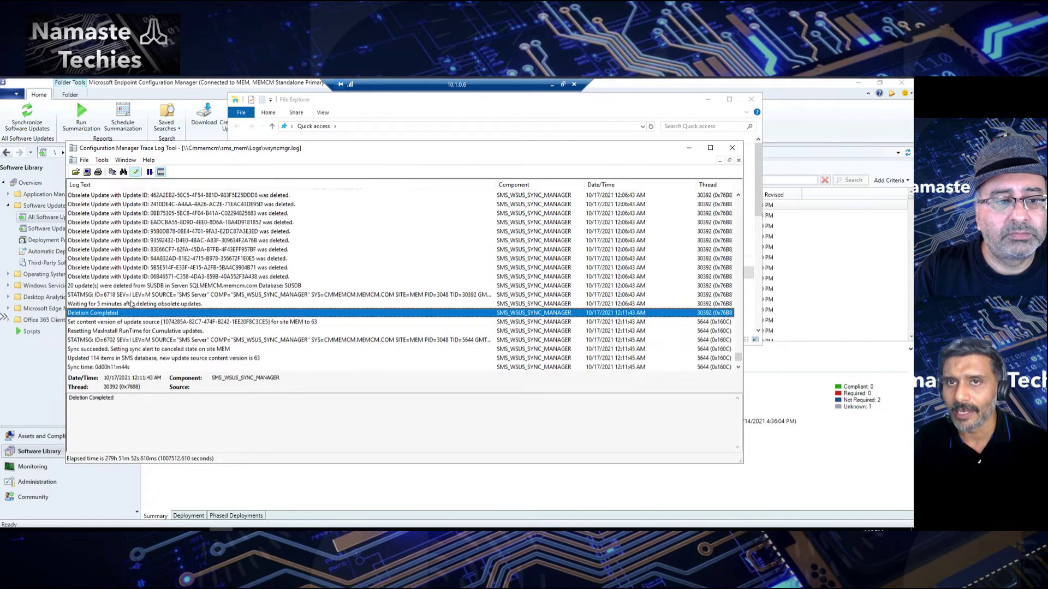
{"action": "left_click", "coordinate": [131, 303]}
{"action": "scroll", "coordinate": [164, 344], "scroll_direction": "down", "scroll_amount": 3}
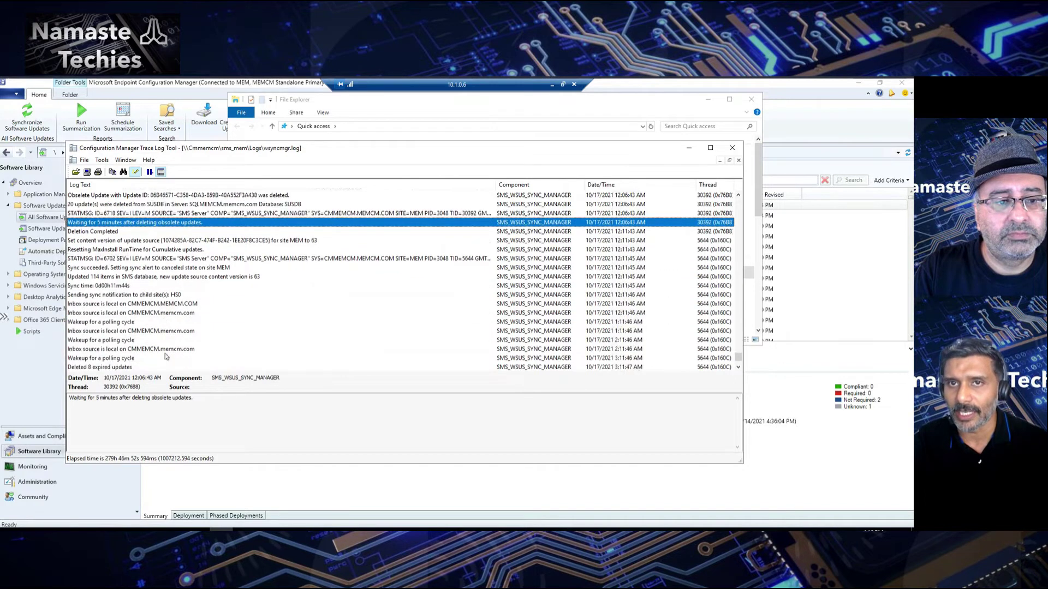
{"action": "scroll", "coordinate": [167, 358], "scroll_direction": "down", "scroll_amount": 2}
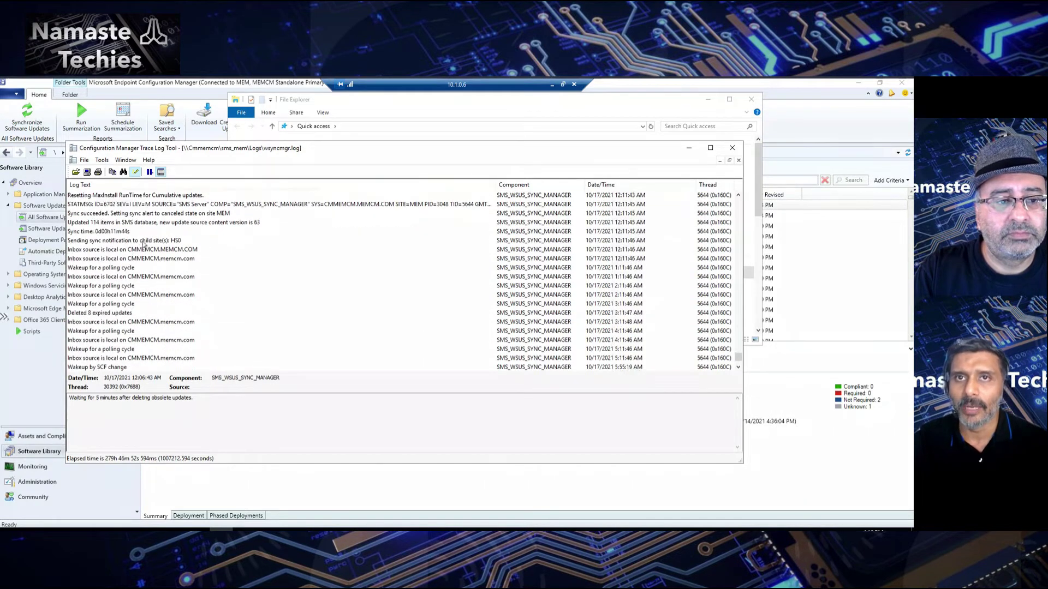
Step: Highlight the log entries for the sync result and the items updated in the SMS database, and minimize the log and File Explorer
{"action": "left_click", "coordinate": [130, 214]}
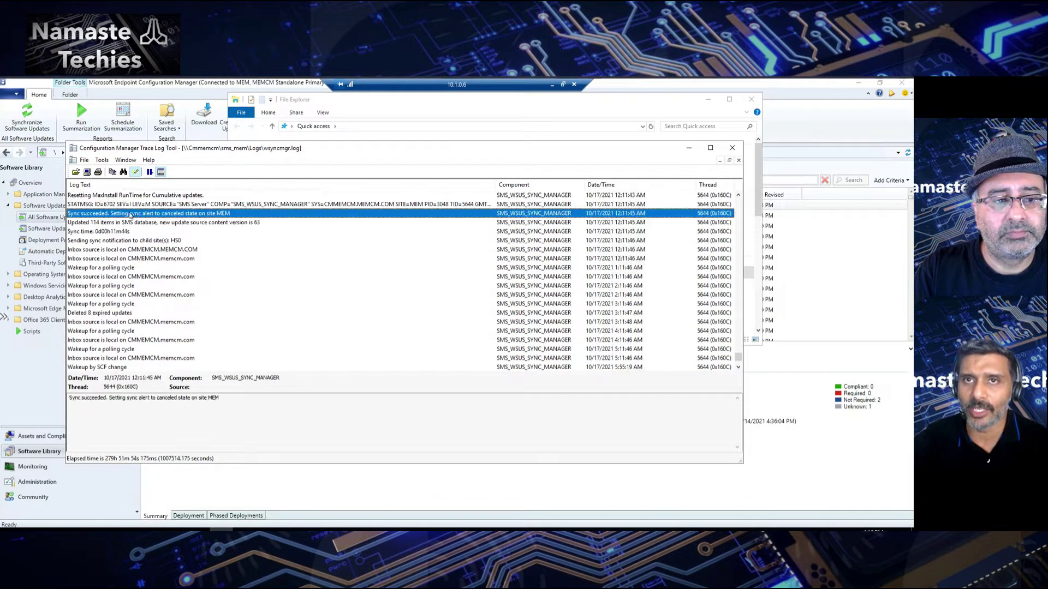
{"action": "left_click", "coordinate": [244, 224]}
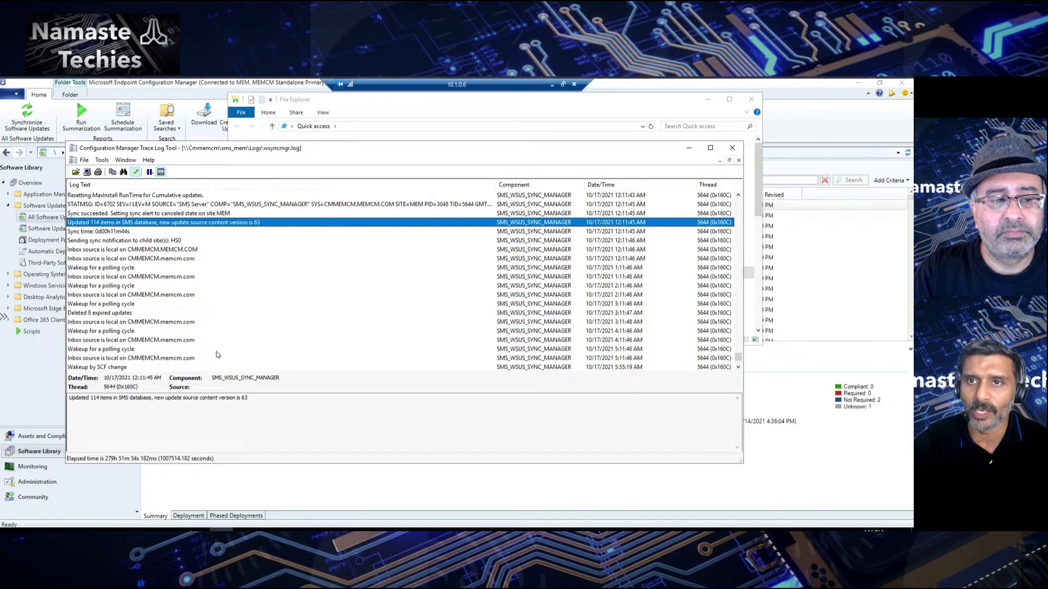
{"action": "left_click_drag", "start_coordinate": [262, 400], "coordinate": [190, 397]}
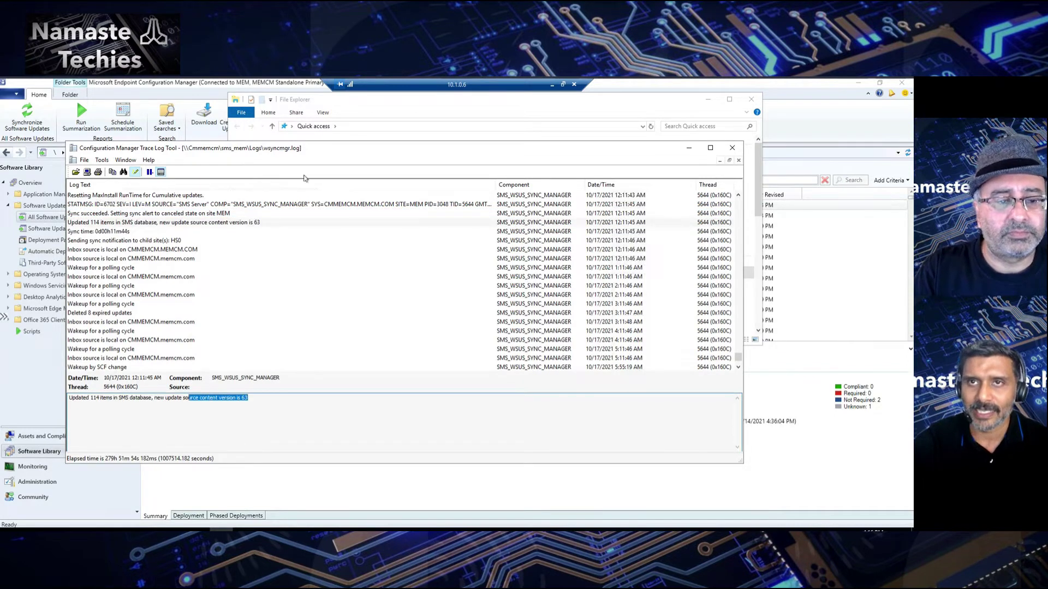
{"action": "left_click", "coordinate": [197, 220]}
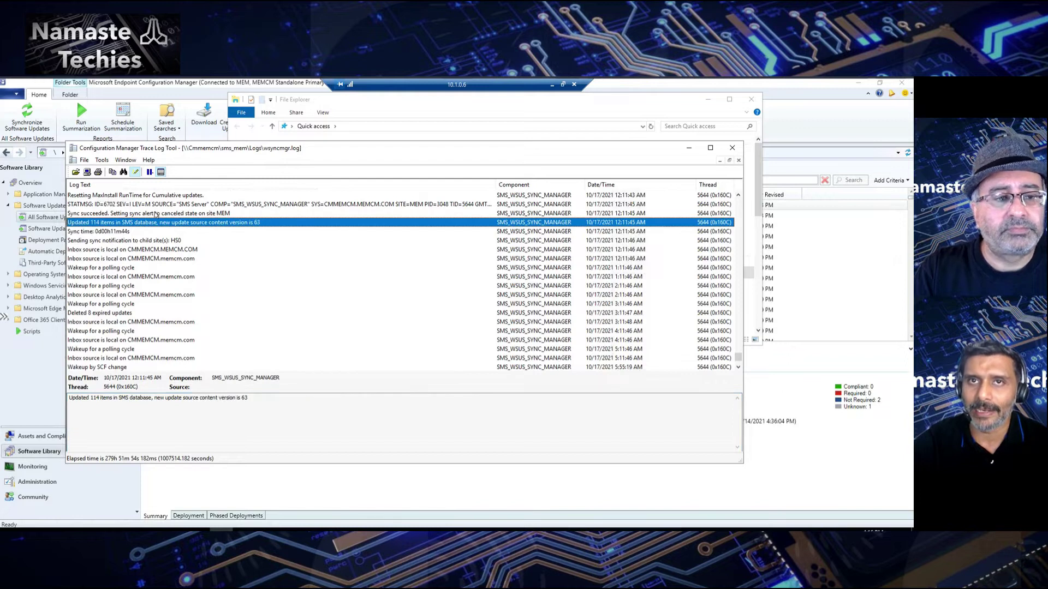
{"action": "left_click", "coordinate": [157, 213]}
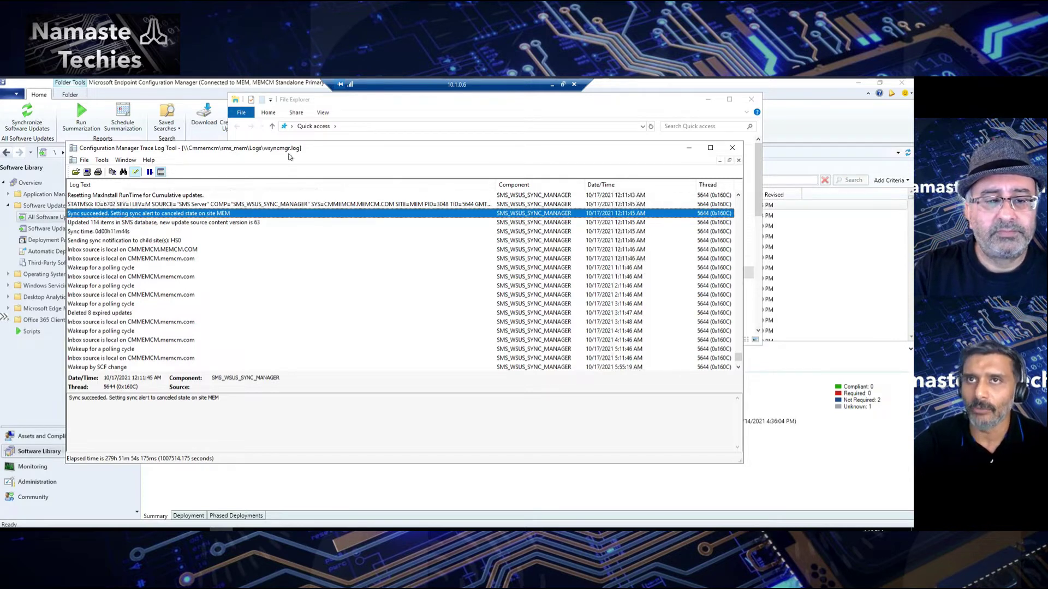
{"action": "left_click", "coordinate": [688, 150]}
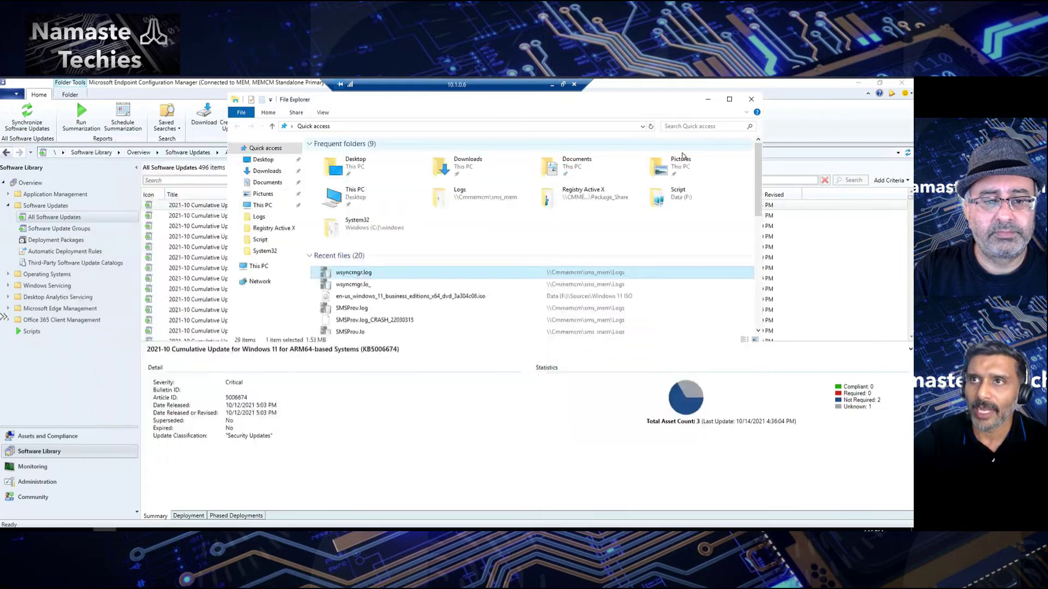
{"action": "left_click", "coordinate": [708, 99]}
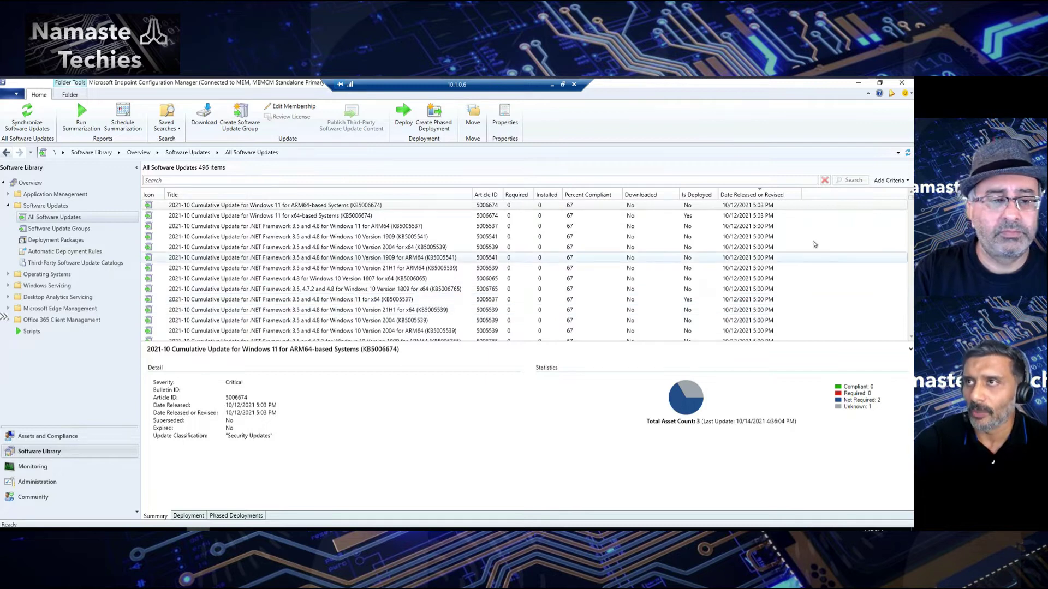
Step: Add a Product criterion to the All Software Updates search
{"action": "left_click", "coordinate": [297, 203]}
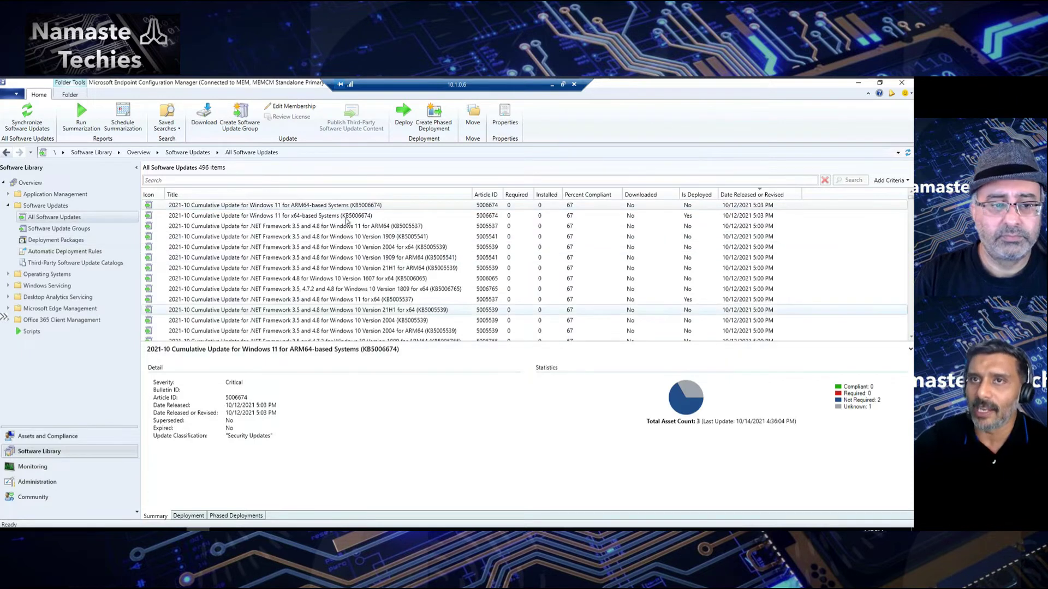
{"action": "left_click", "coordinate": [889, 180]}
{"action": "left_click_drag", "start_coordinate": [908, 219], "coordinate": [910, 276]}
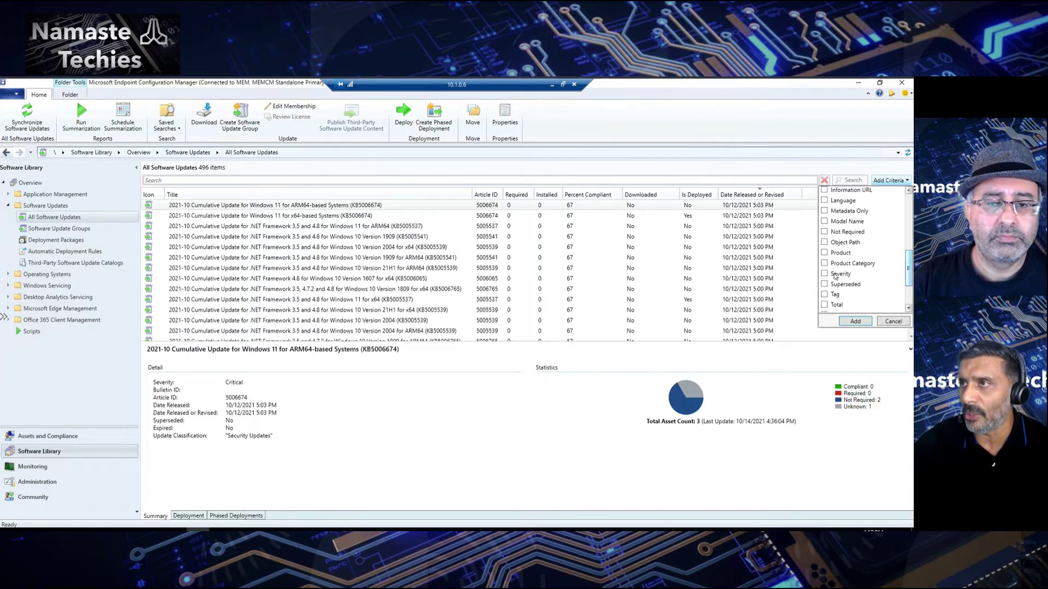
{"action": "left_click", "coordinate": [823, 253]}
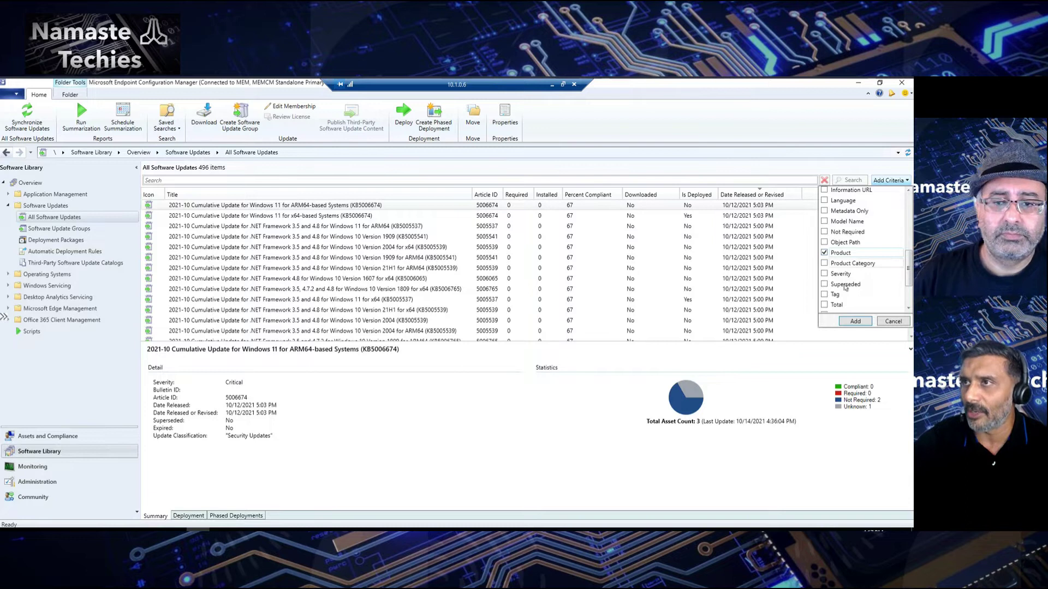
{"action": "left_click", "coordinate": [855, 321]}
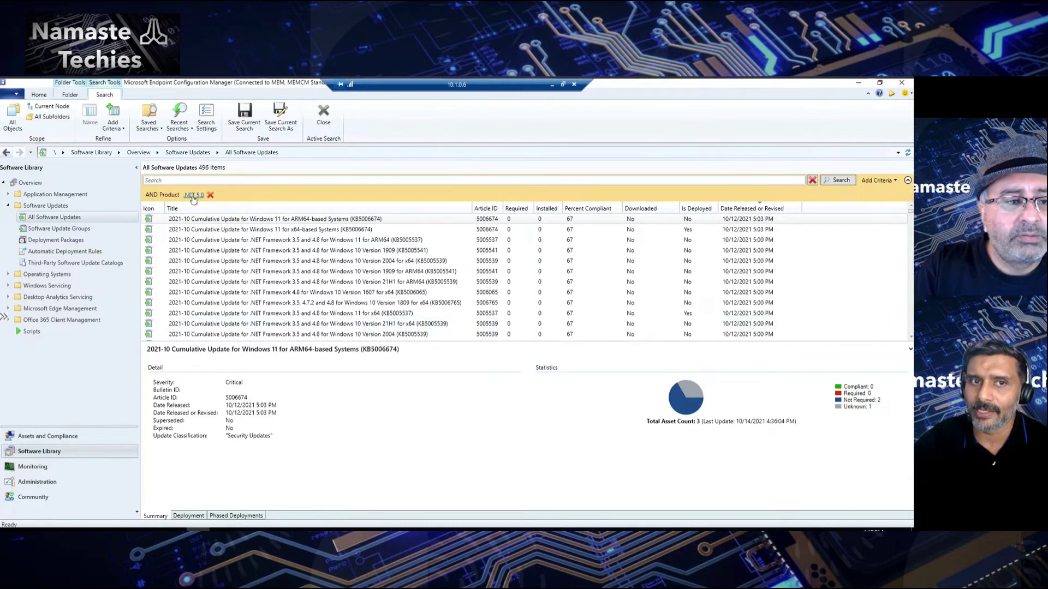
Step: Set the Product criterion to Windows 11, run the search and select the 2021-10 Cumulative Update for x64-based Systems
{"action": "left_click", "coordinate": [194, 195]}
{"action": "scroll", "coordinate": [278, 257], "scroll_direction": "down", "scroll_amount": 20}
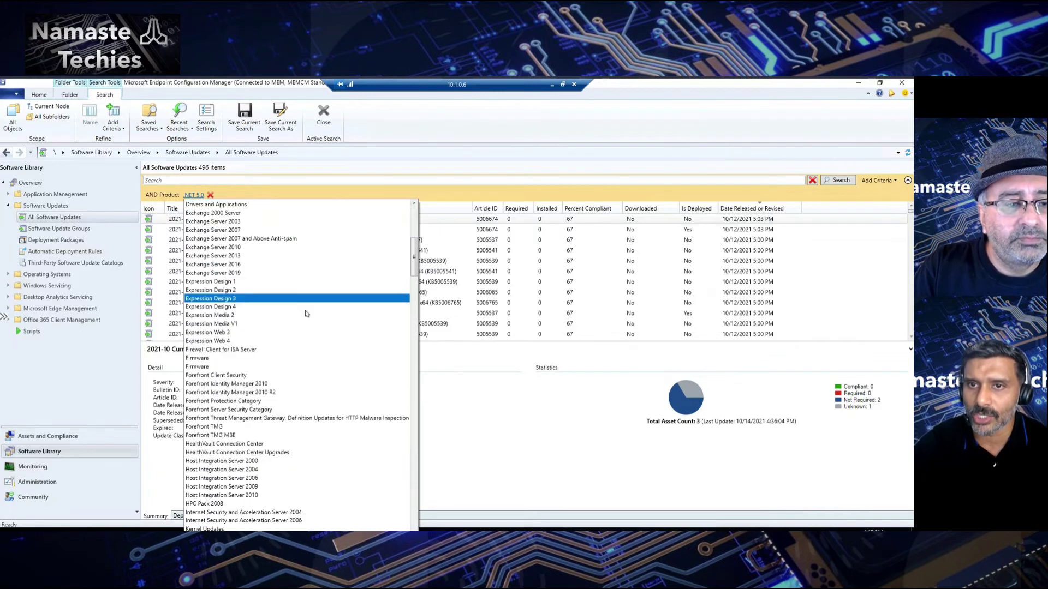
{"action": "scroll", "coordinate": [308, 314], "scroll_direction": "down", "scroll_amount": 20}
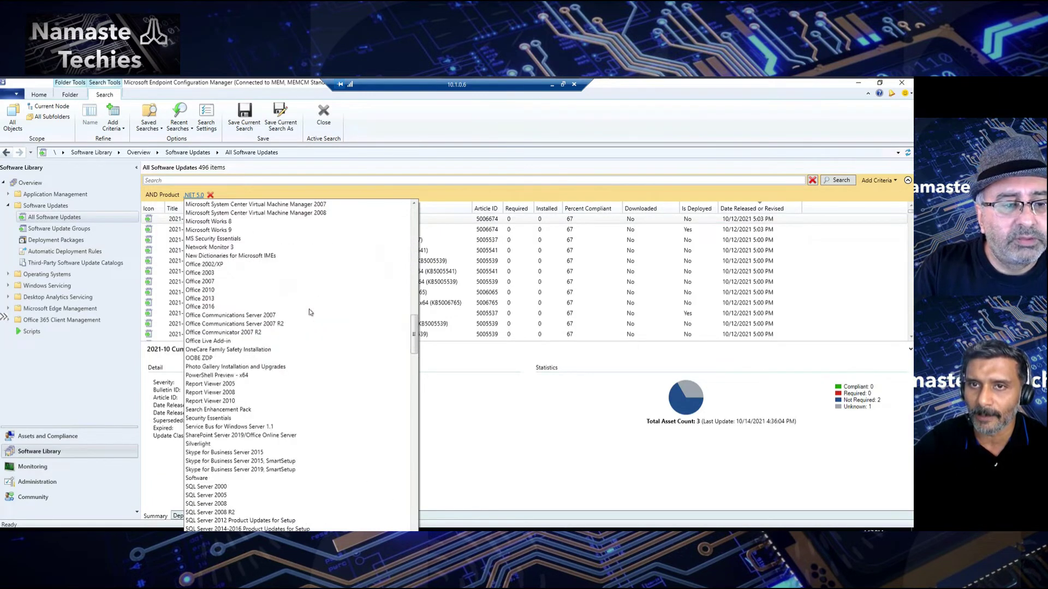
{"action": "scroll", "coordinate": [338, 307], "scroll_direction": "down", "scroll_amount": 20}
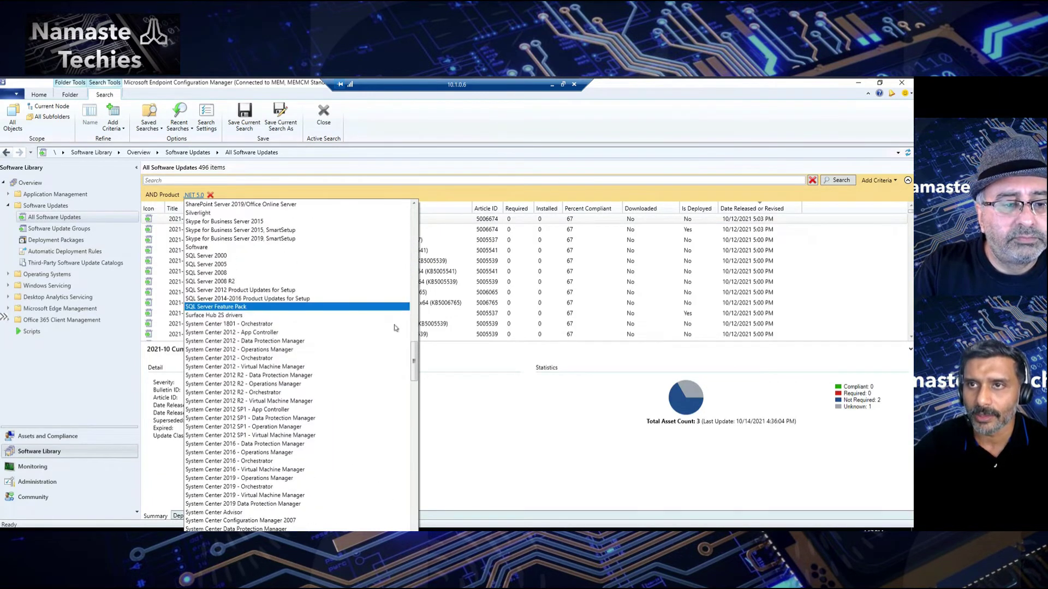
{"action": "scroll", "coordinate": [397, 454], "scroll_direction": "down", "scroll_amount": 13}
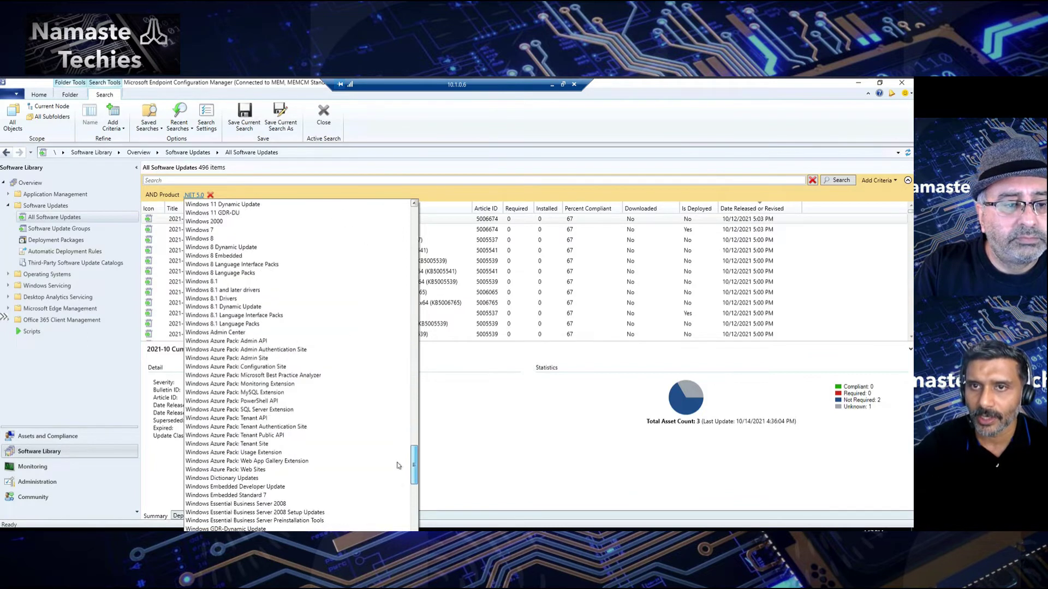
{"action": "scroll", "coordinate": [397, 451], "scroll_direction": "up", "scroll_amount": 1}
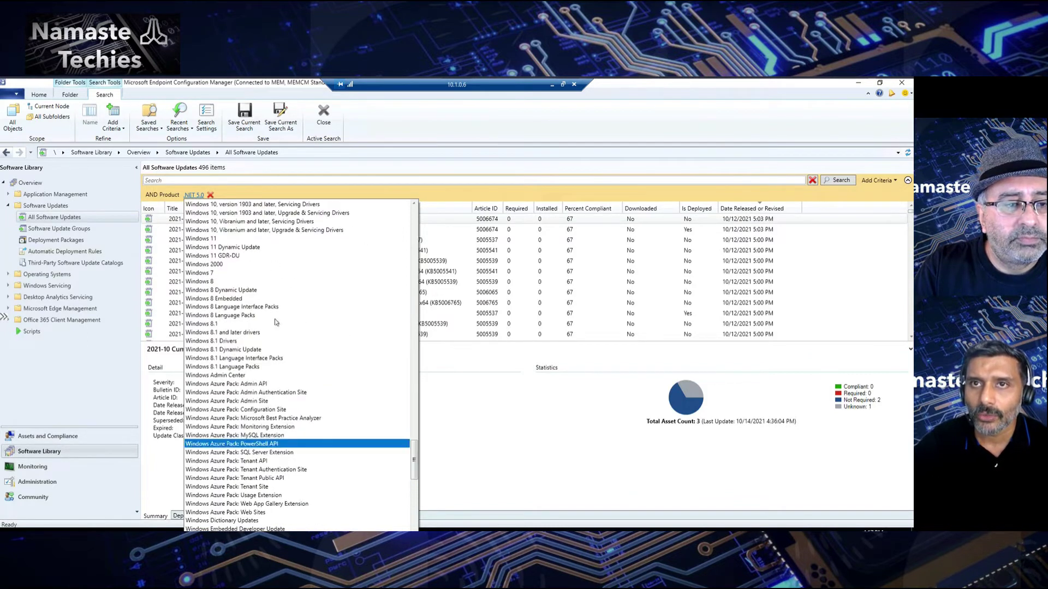
{"action": "left_click", "coordinate": [203, 238]}
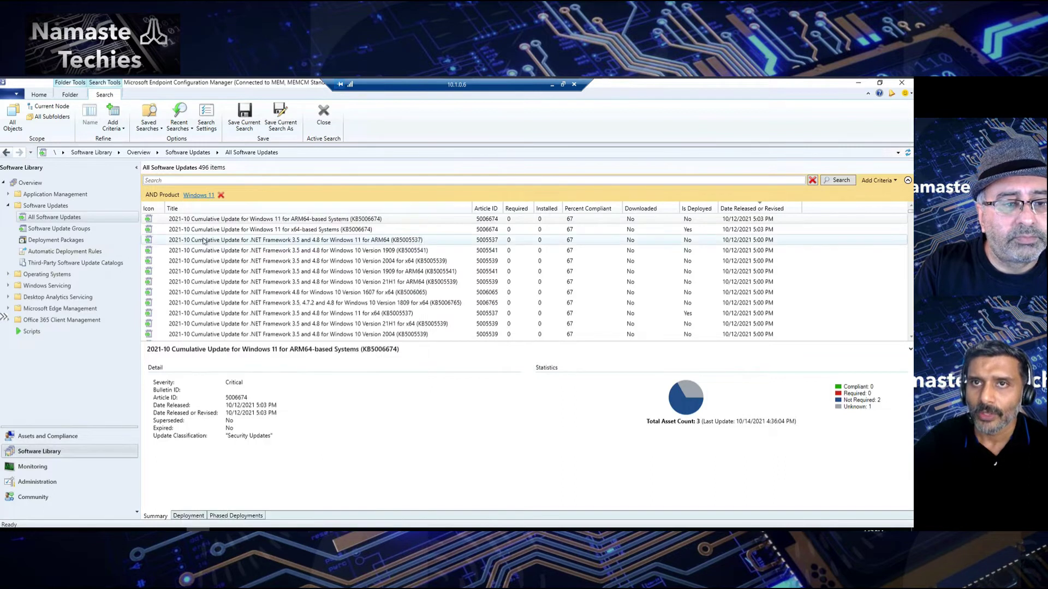
{"action": "left_click", "coordinate": [839, 181]}
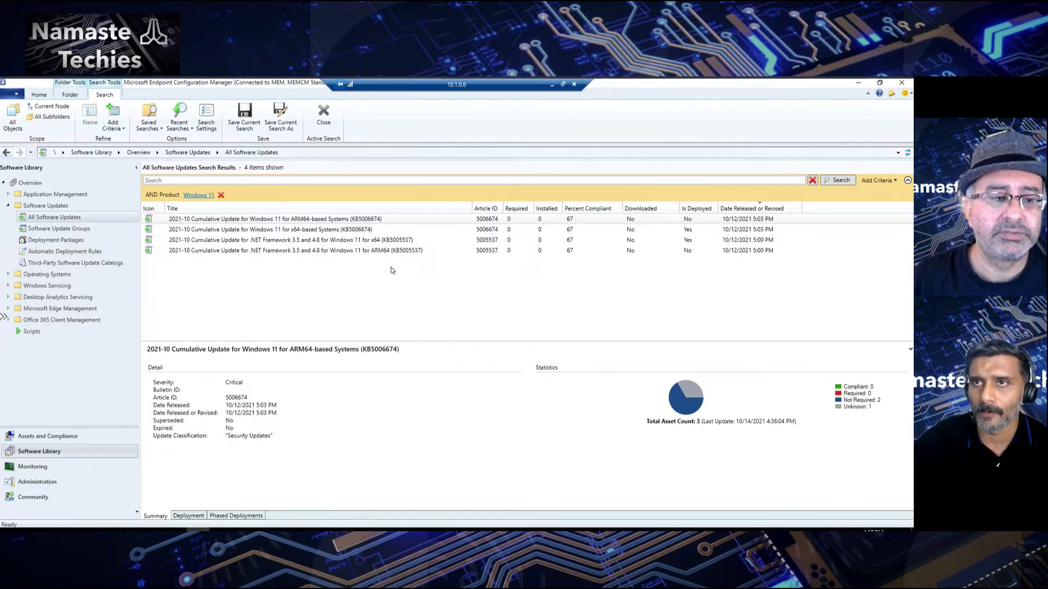
{"action": "left_click", "coordinate": [360, 218]}
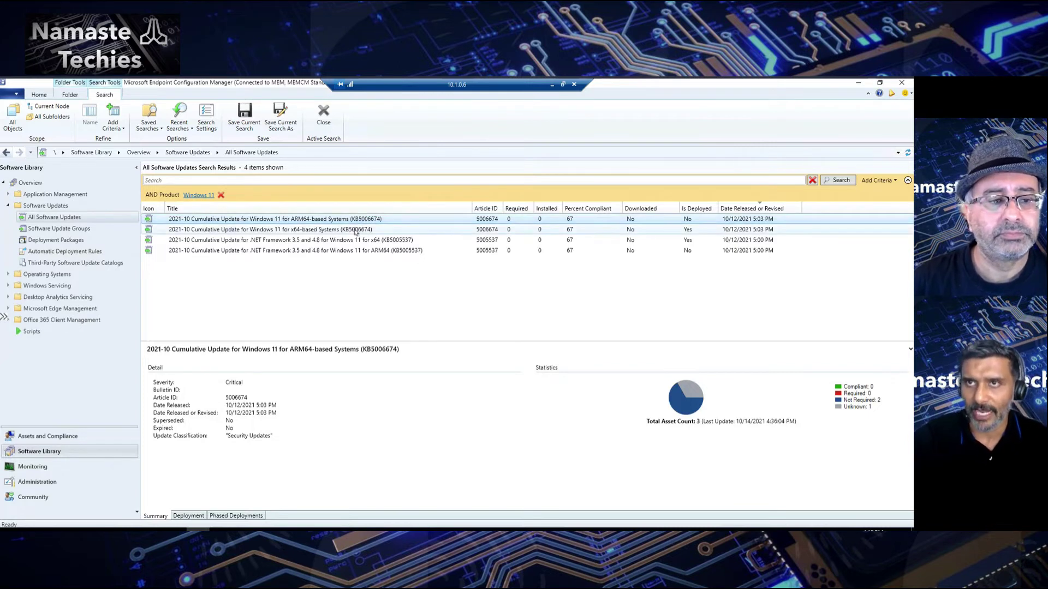
{"action": "left_click", "coordinate": [356, 230]}
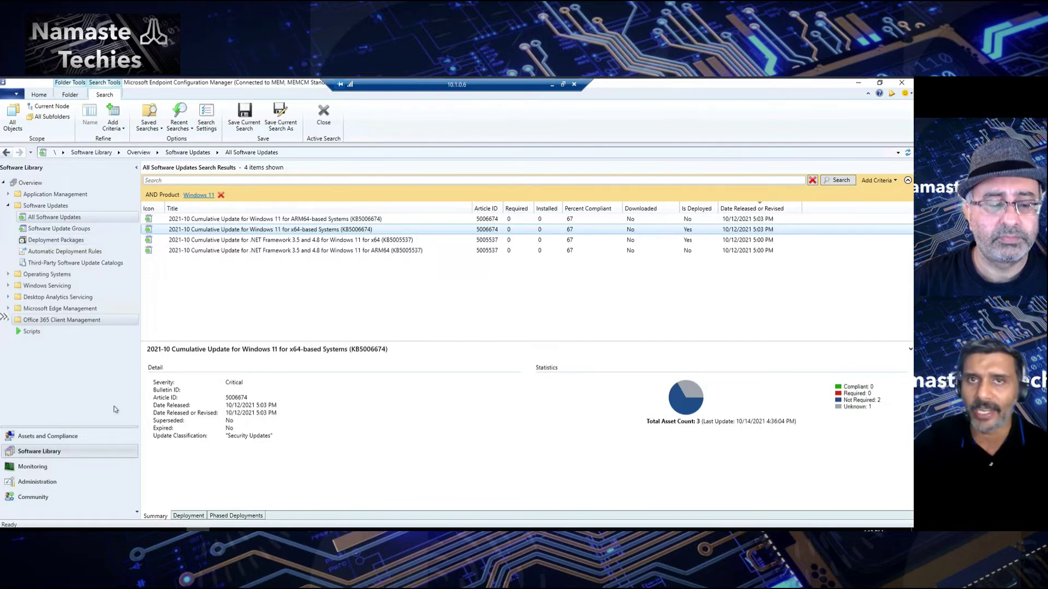
Step: Start a new automatic deployment rule under Software Updates and name it Windows 11
{"action": "left_click", "coordinate": [71, 254]}
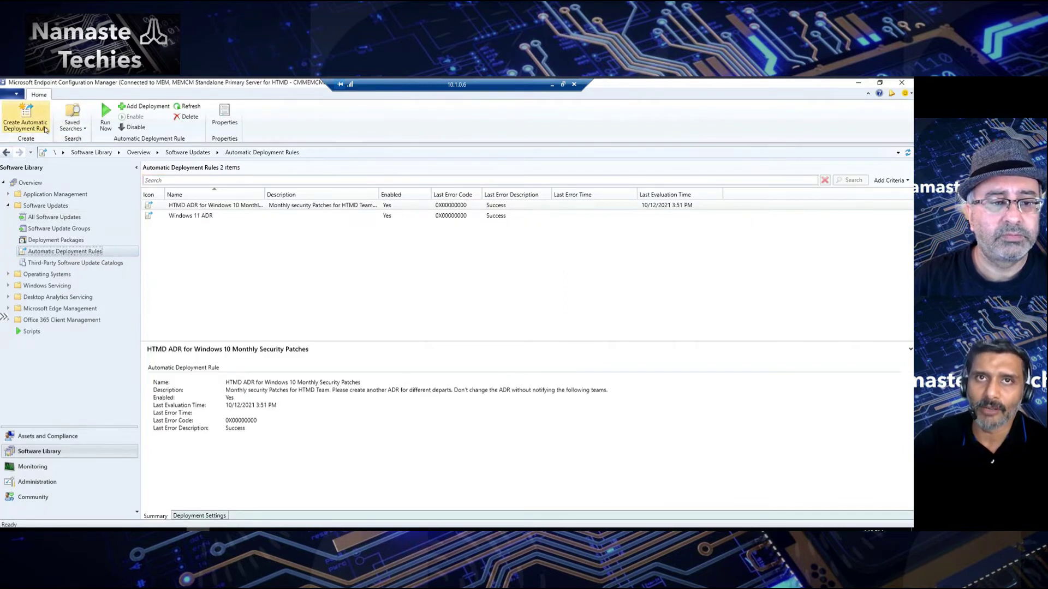
{"action": "left_click", "coordinate": [27, 121]}
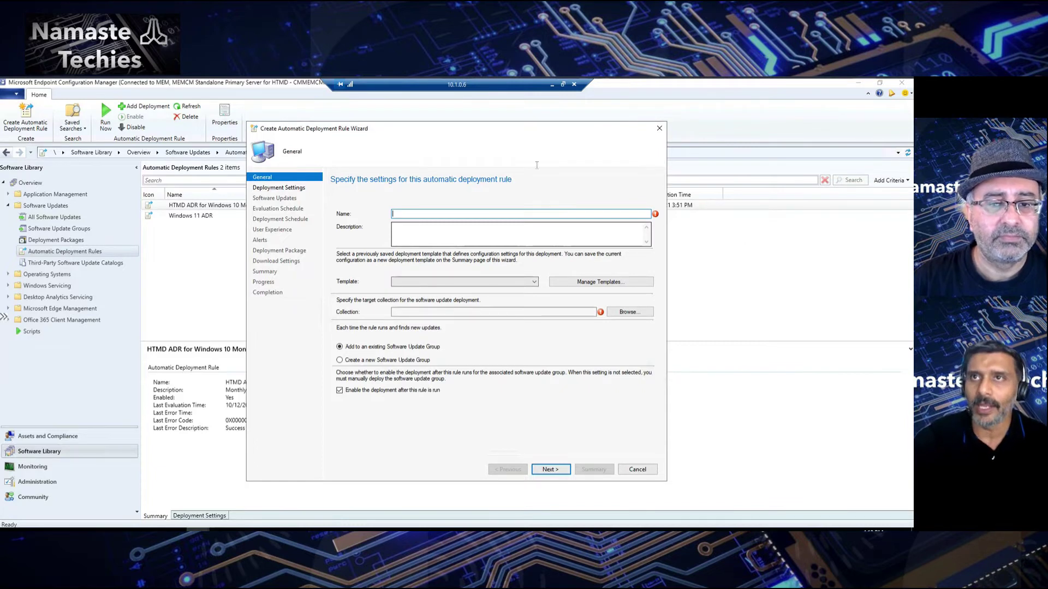
{"action": "left_click_drag", "start_coordinate": [564, 134], "coordinate": [624, 140]}
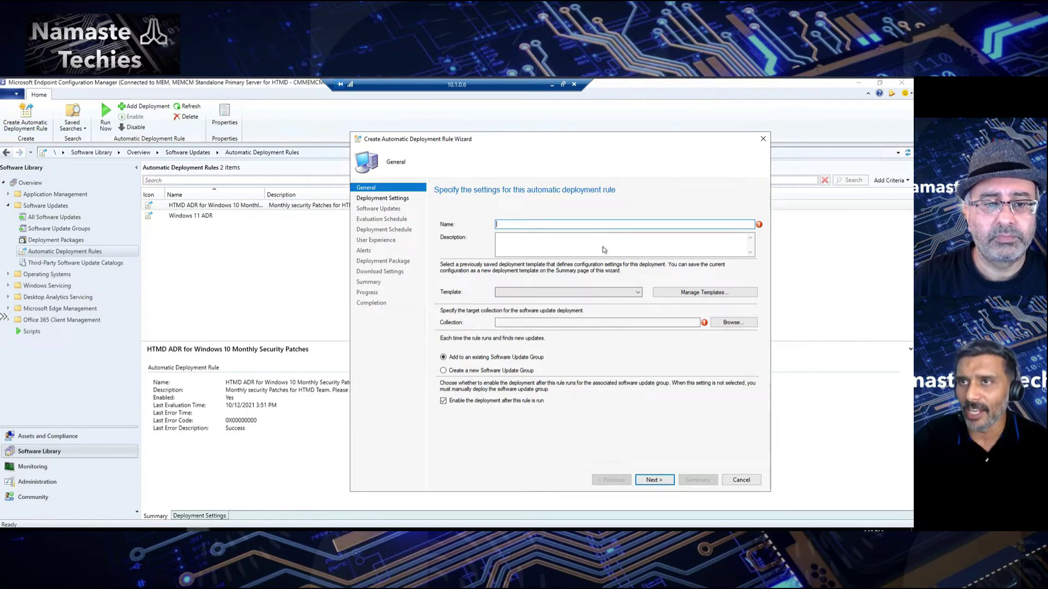
{"action": "type", "text": "Windows 11"}
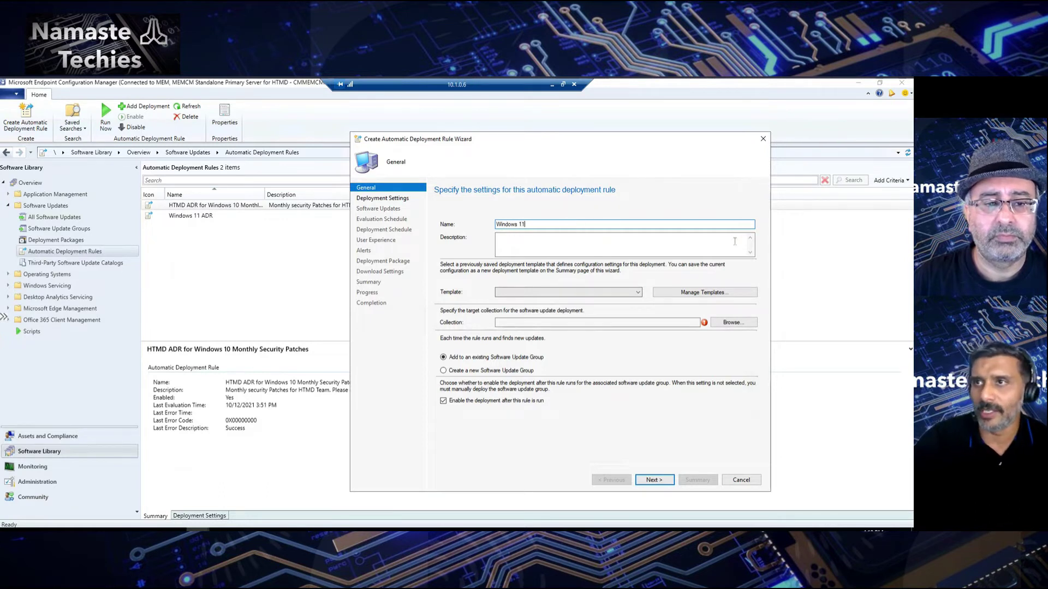
Step: Apply the Patch Tuesday template to the new Windows 11 automatic deployment rule
{"action": "left_click", "coordinate": [710, 294]}
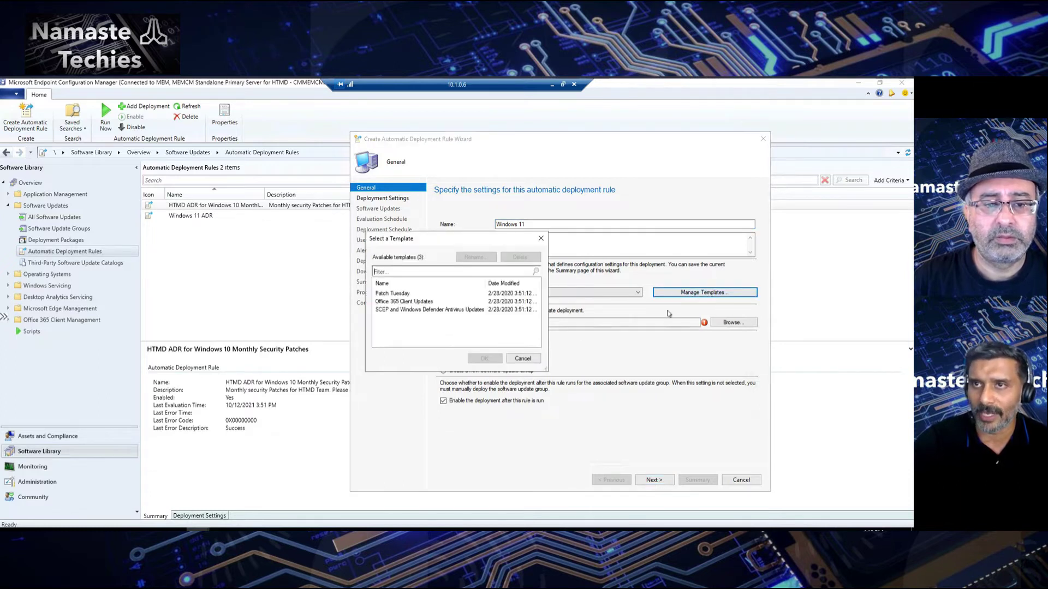
{"action": "left_click", "coordinate": [406, 294]}
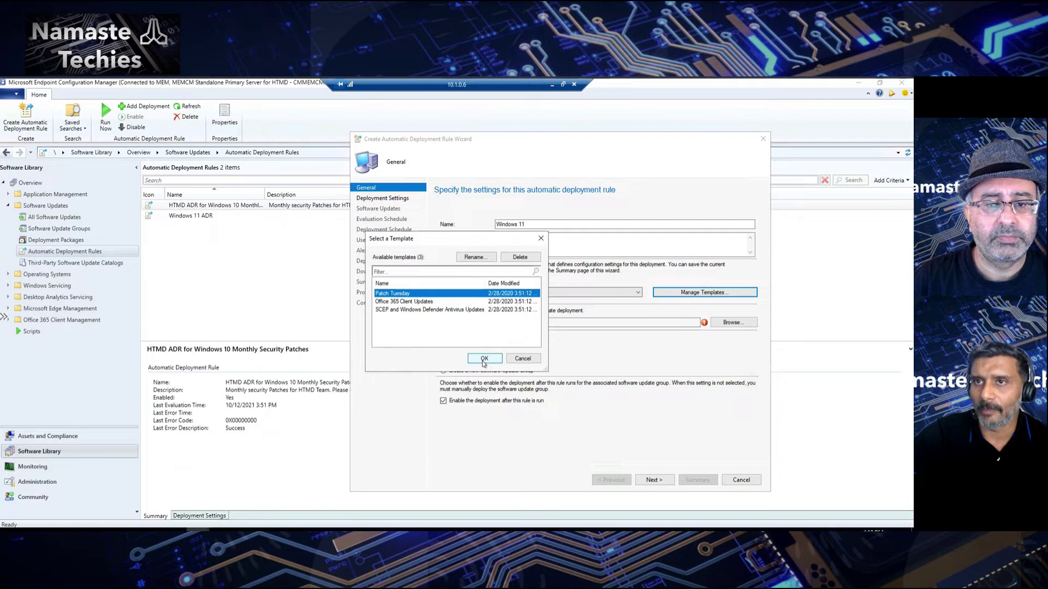
{"action": "left_click", "coordinate": [483, 360]}
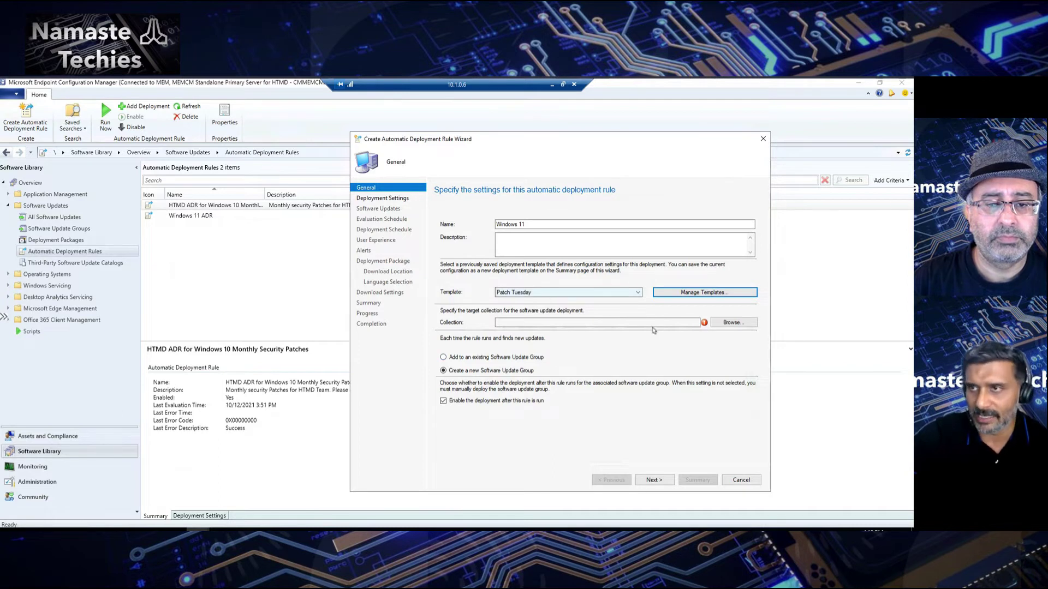
Step: Target the rule at the All Windows 11 Devices collection and accept the template's deployment settings to reach the software update criteria
{"action": "left_click", "coordinate": [725, 323]}
{"action": "left_click", "coordinate": [356, 214]}
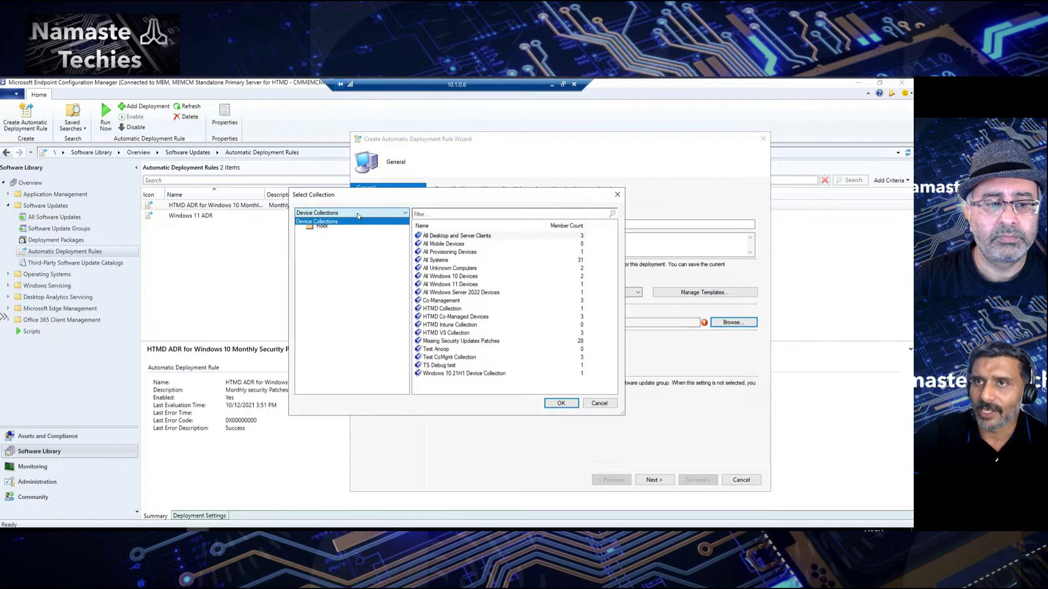
{"action": "left_click", "coordinate": [453, 287]}
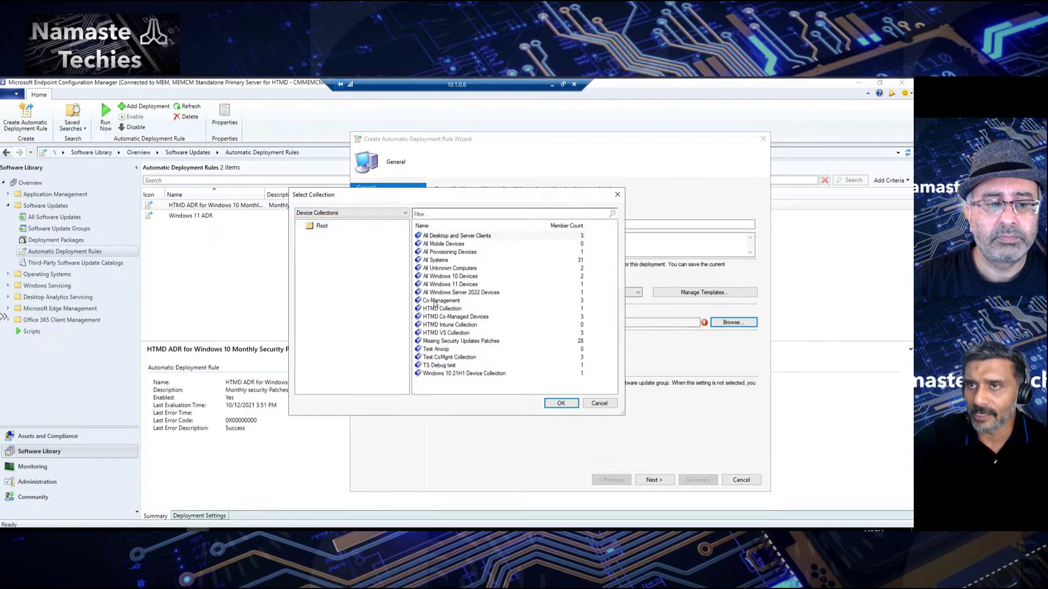
{"action": "left_click", "coordinate": [448, 285]}
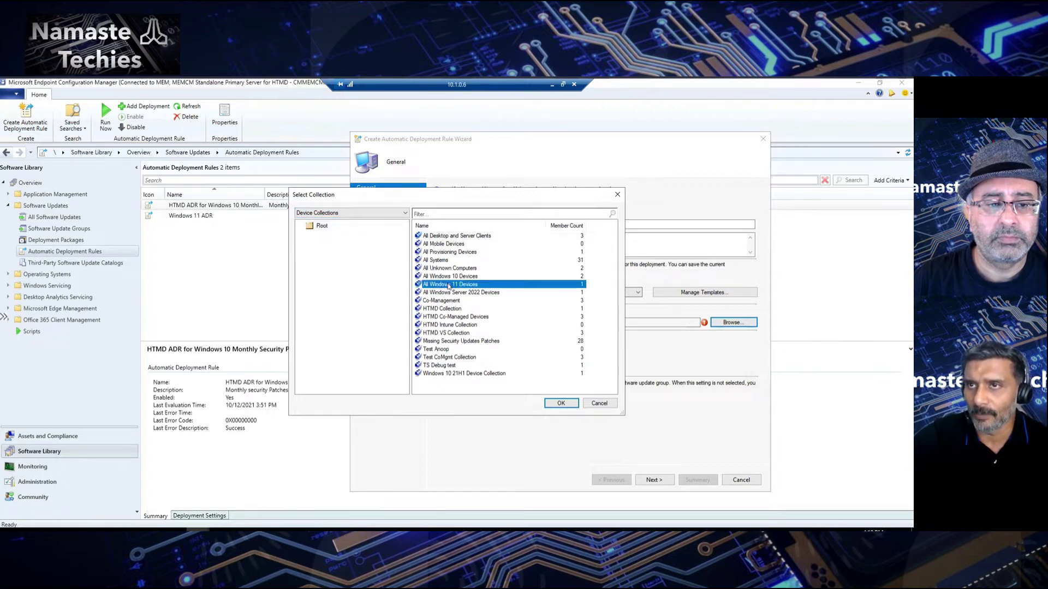
{"action": "left_click", "coordinate": [560, 403]}
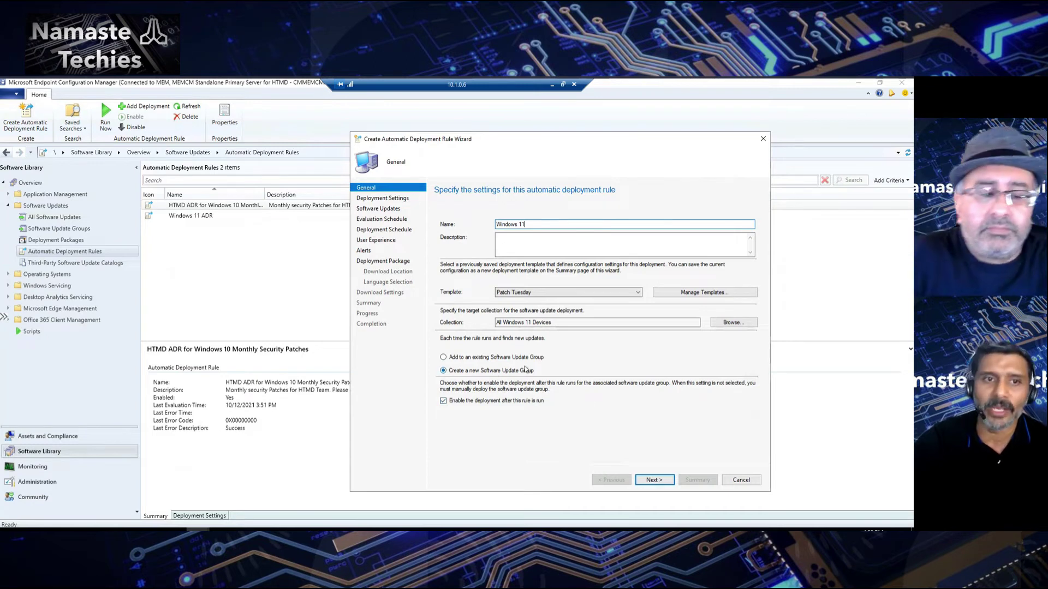
{"action": "left_click", "coordinate": [663, 482]}
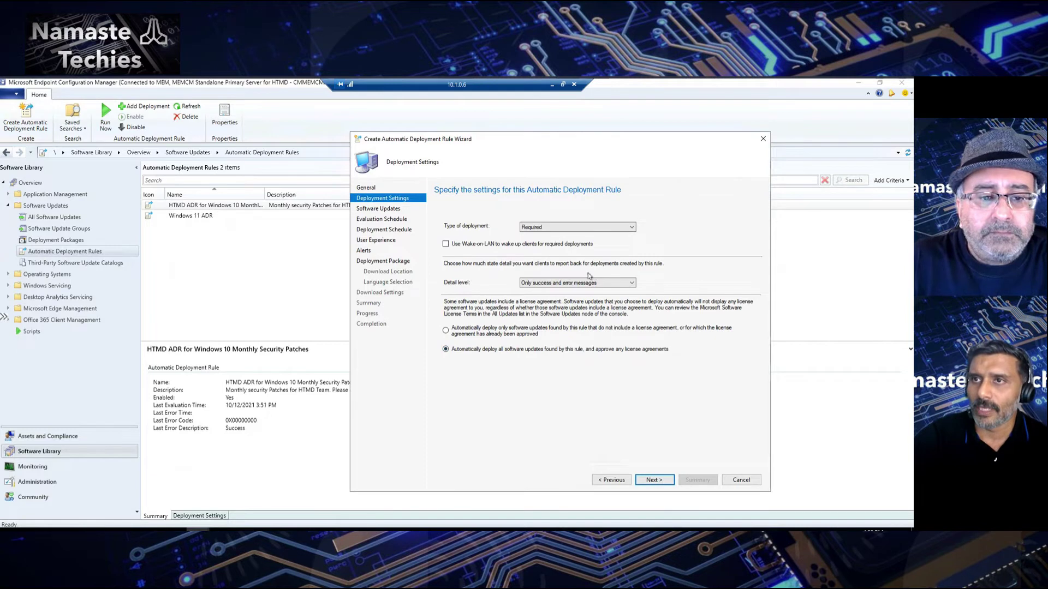
{"action": "left_click", "coordinate": [657, 481]}
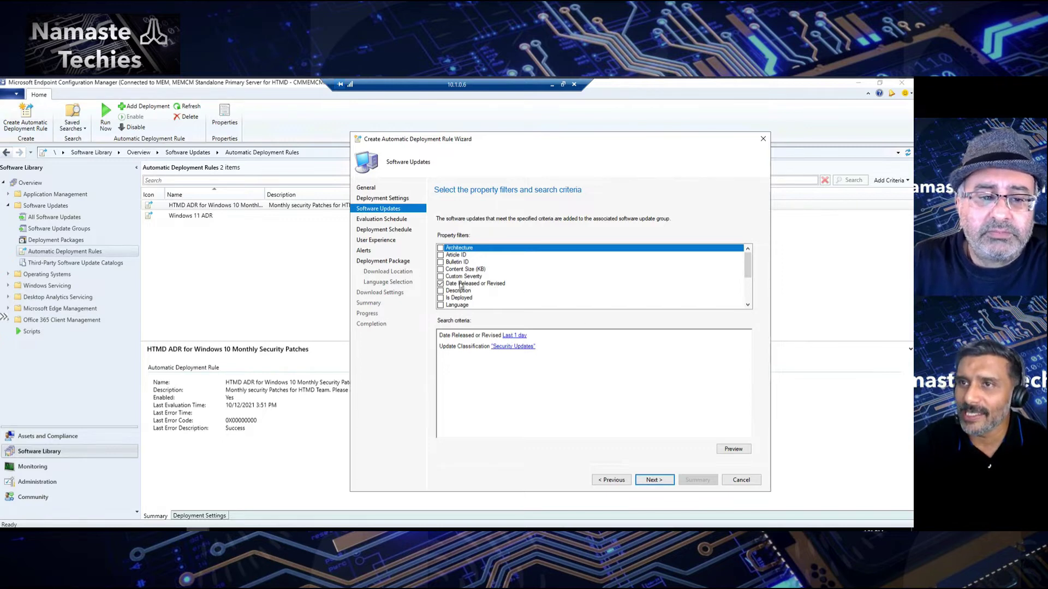
Step: Set the Date Released or Revised search criterion to Last 1 month
{"action": "left_click", "coordinate": [510, 336]}
{"action": "left_click", "coordinate": [457, 302]}
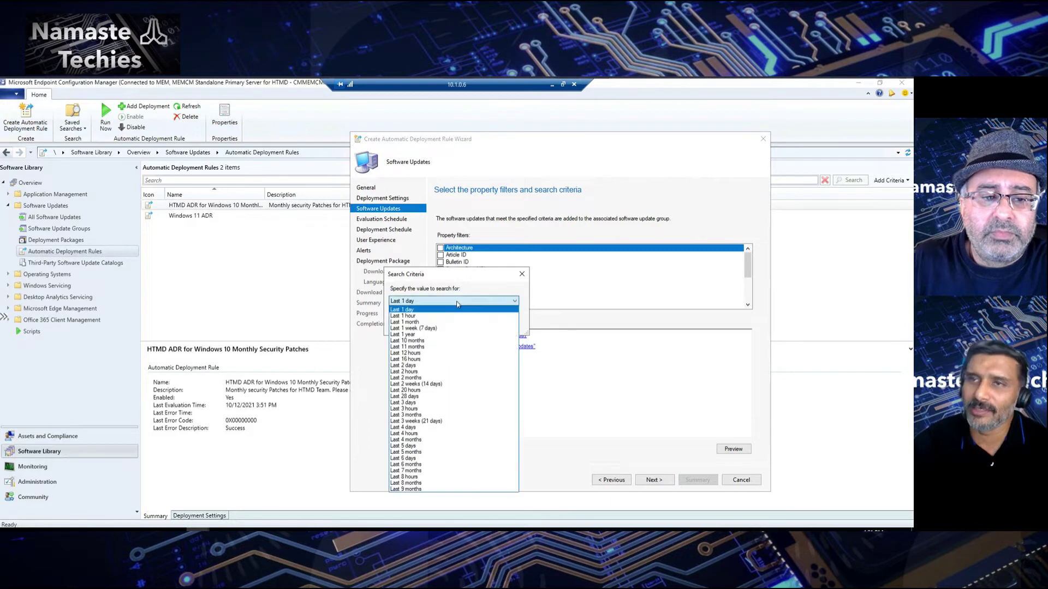
{"action": "left_click", "coordinate": [410, 321]}
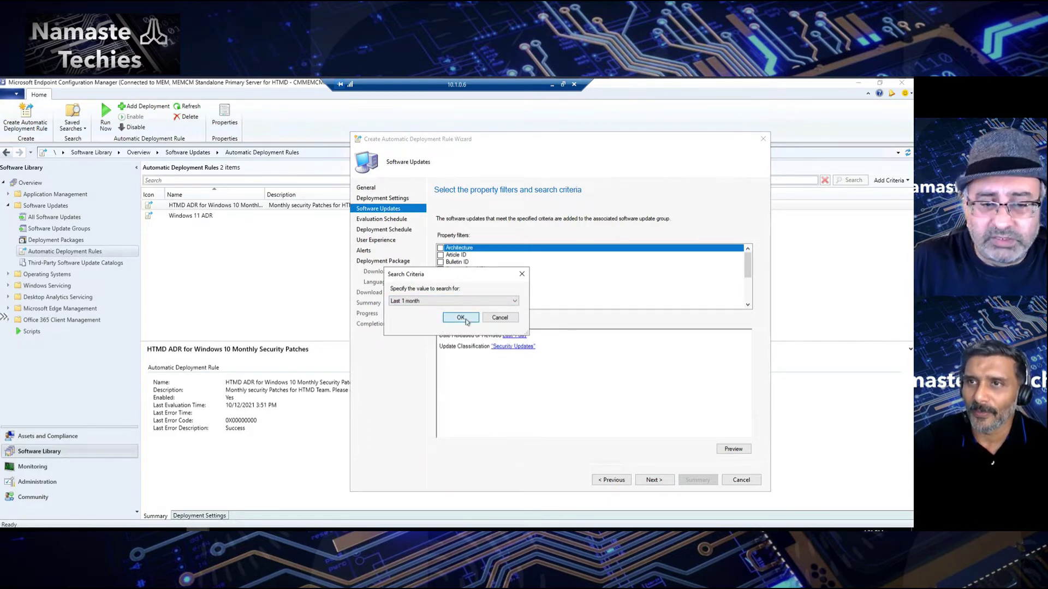
{"action": "left_click", "coordinate": [461, 318]}
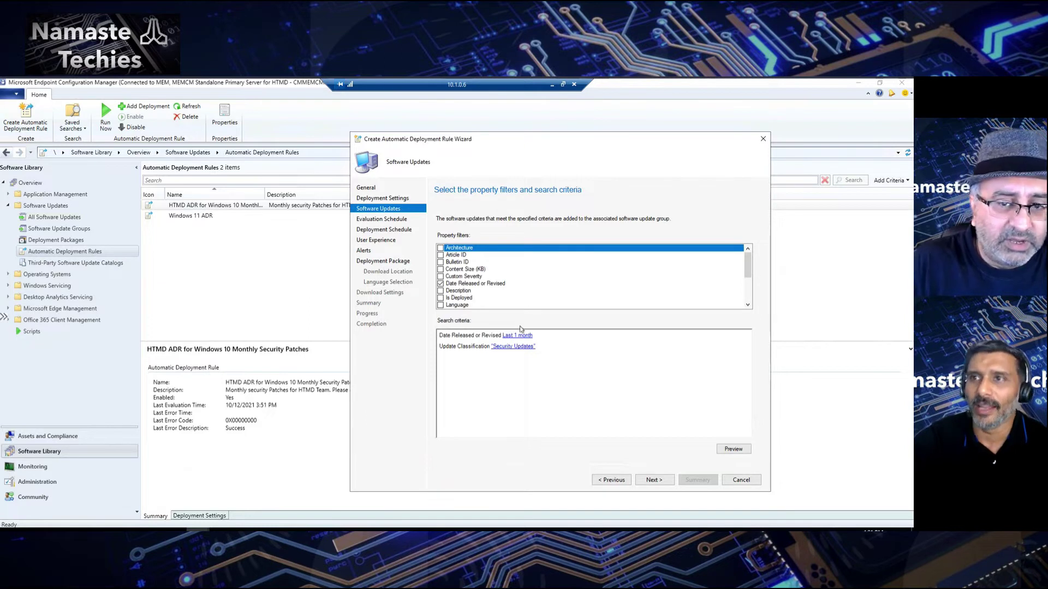
Step: Set the Date Released or Revised search criterion to Last 2 months
{"action": "left_click", "coordinate": [522, 336]}
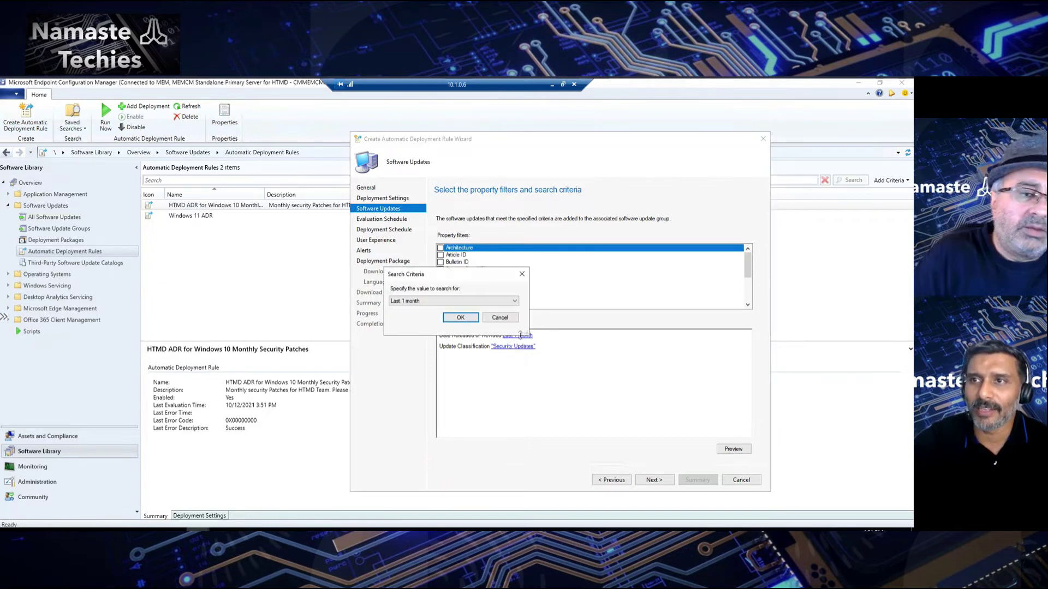
{"action": "left_click", "coordinate": [446, 302]}
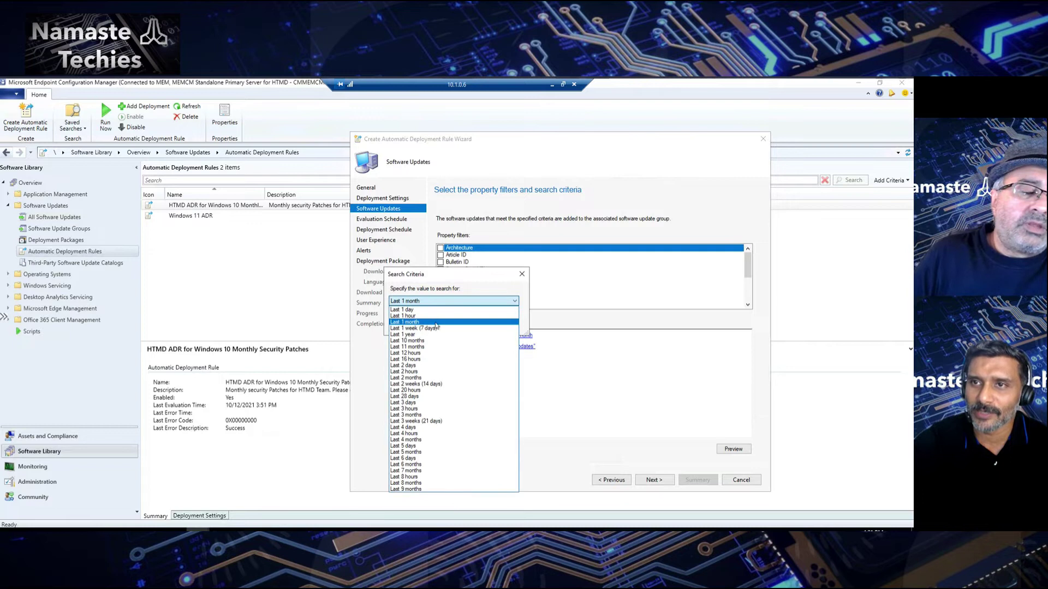
{"action": "left_click", "coordinate": [420, 324]}
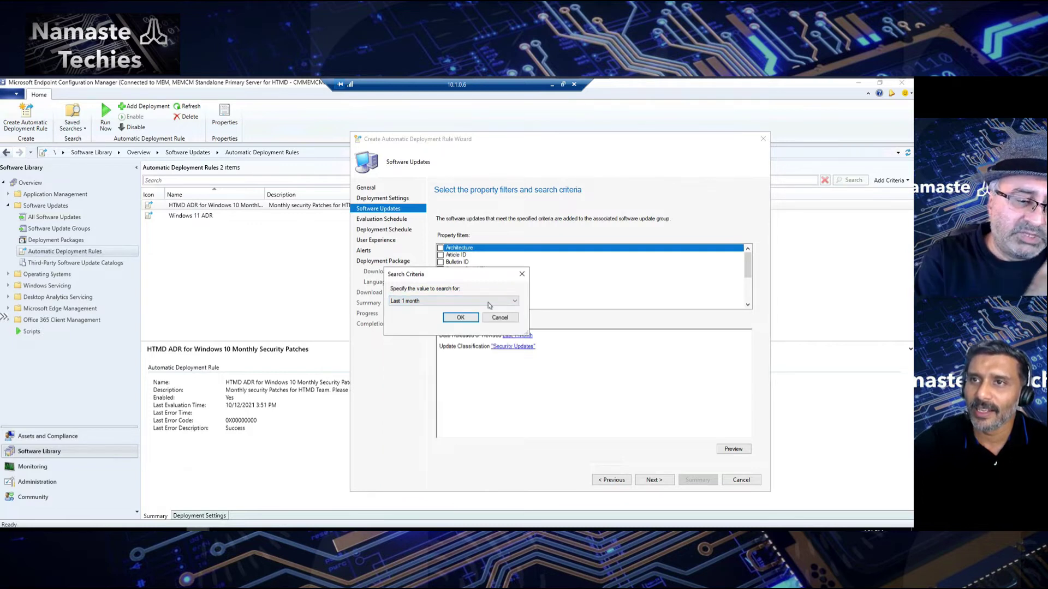
{"action": "left_click", "coordinate": [453, 302]}
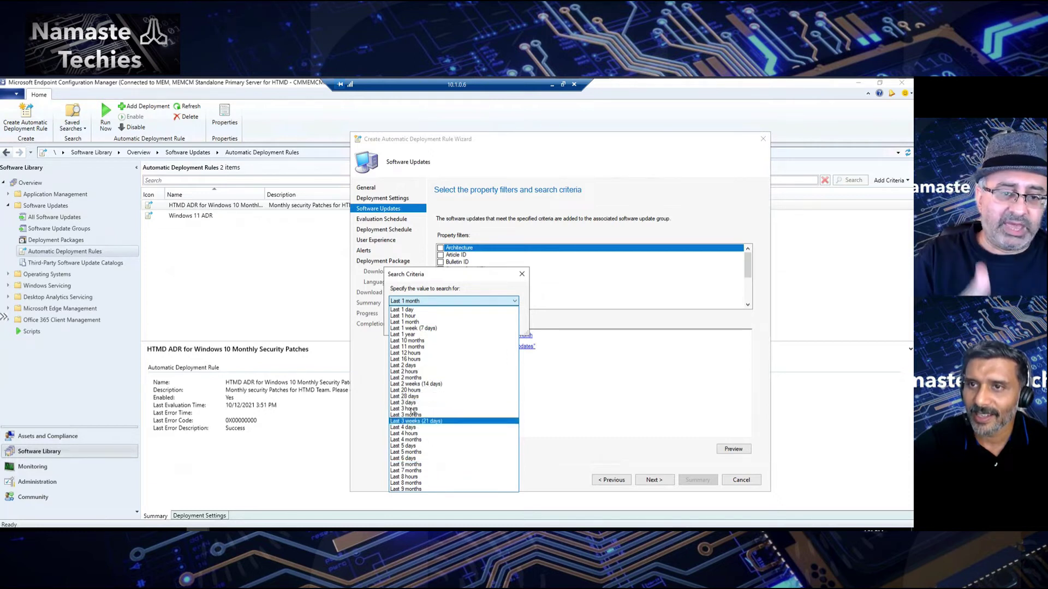
{"action": "left_click", "coordinate": [408, 378]}
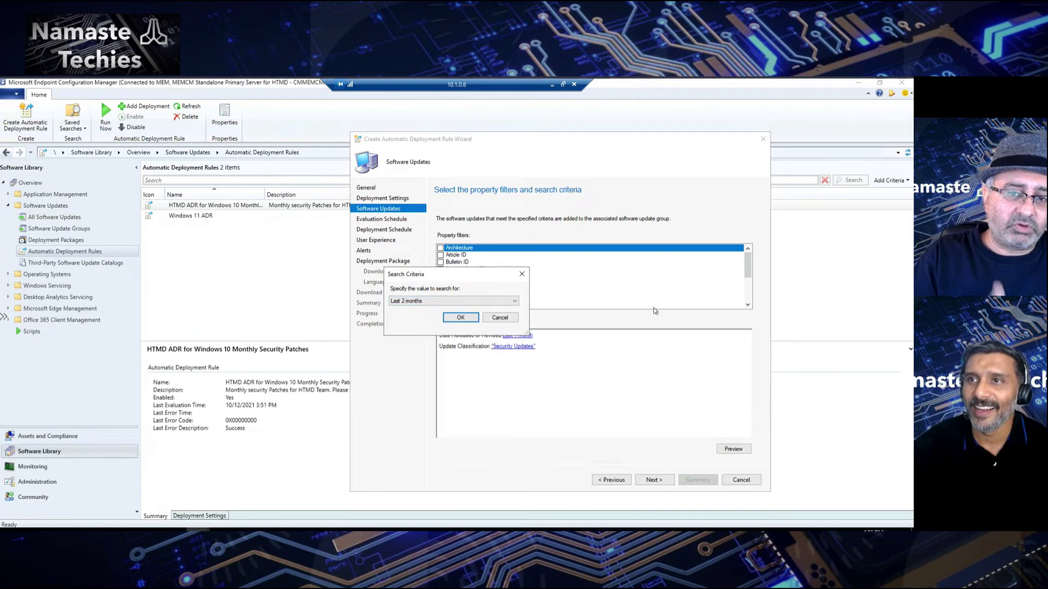
{"action": "left_click", "coordinate": [461, 318]}
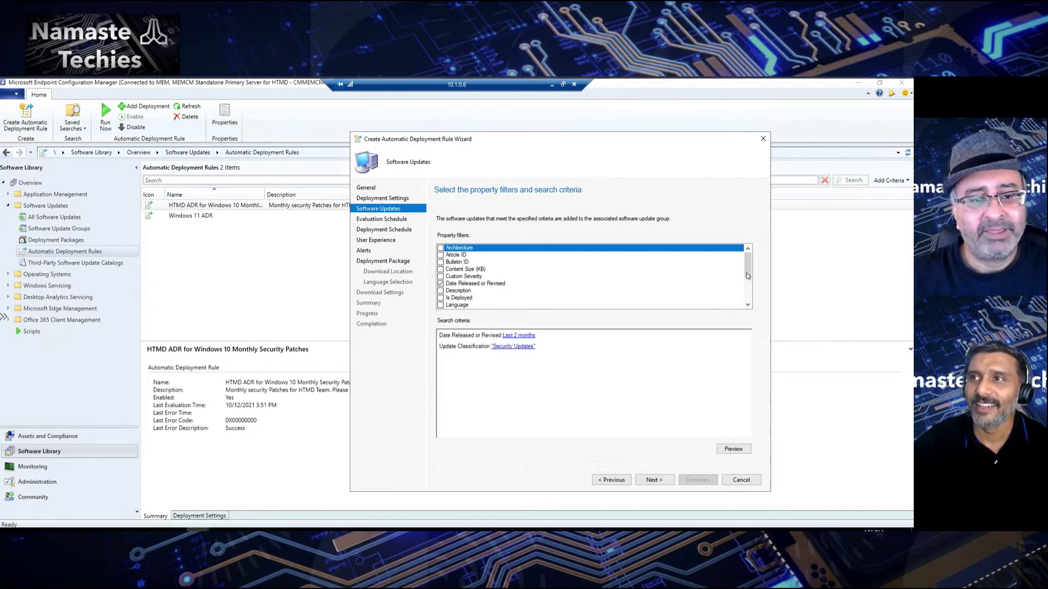
Step: Add the Required property filter to the rule's search criteria
{"action": "left_click_drag", "start_coordinate": [746, 272], "coordinate": [747, 300]}
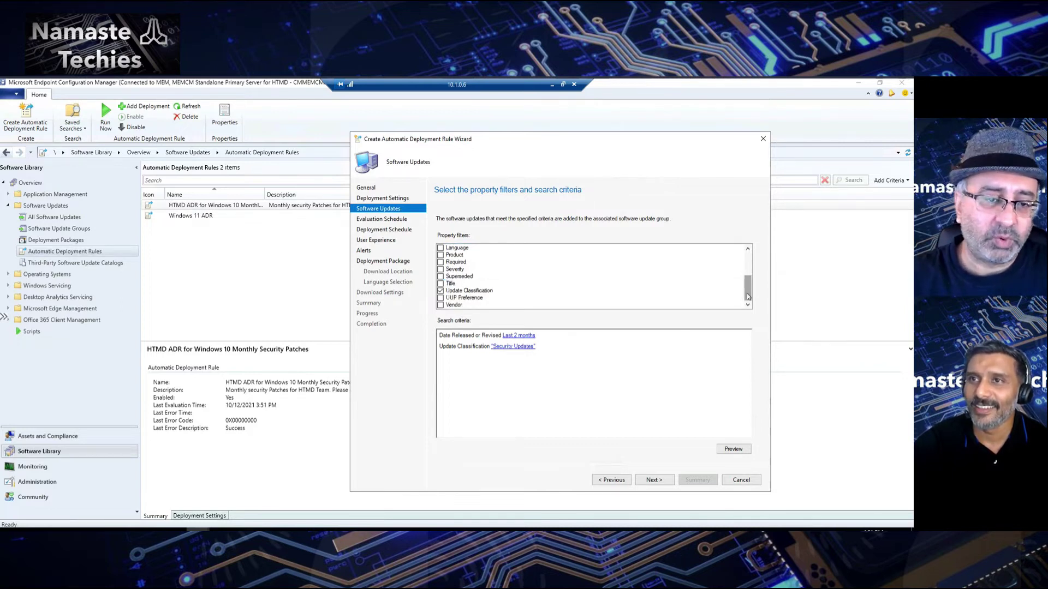
{"action": "scroll", "coordinate": [745, 294], "scroll_direction": "up", "scroll_amount": 1}
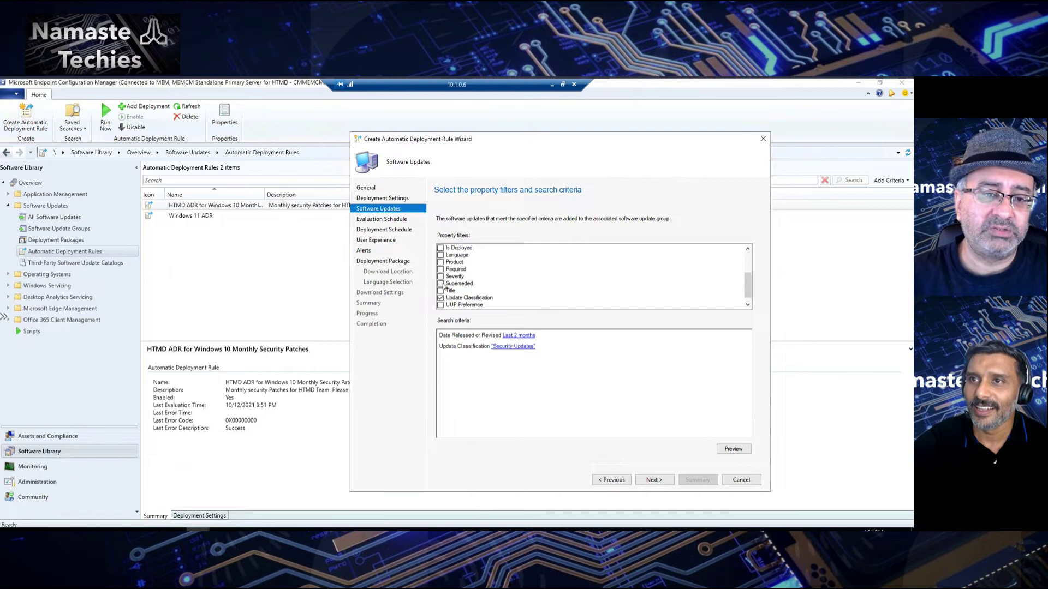
{"action": "left_click", "coordinate": [441, 270]}
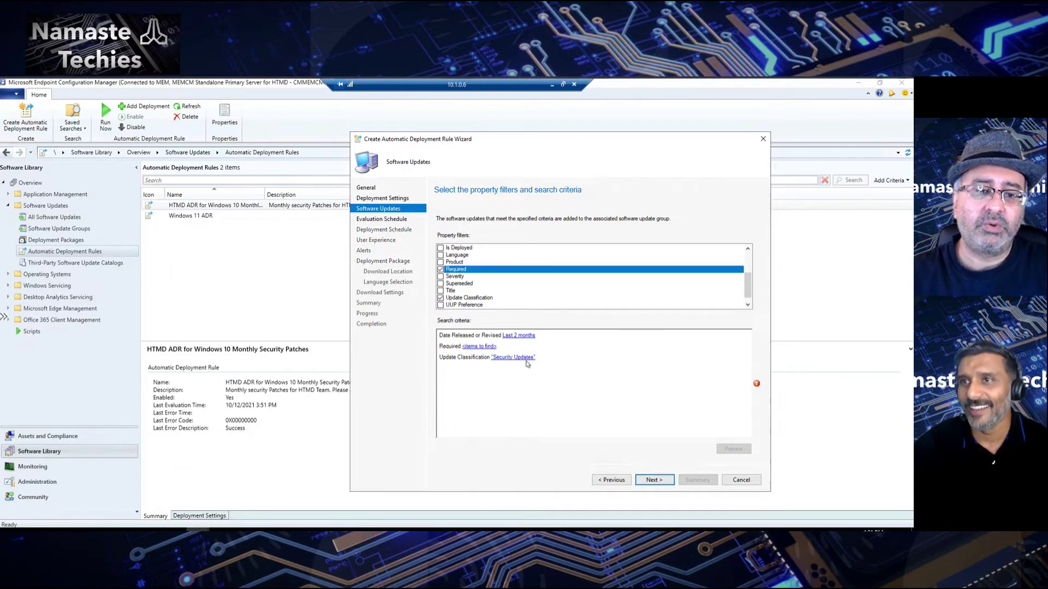
{"action": "left_click", "coordinate": [489, 348]}
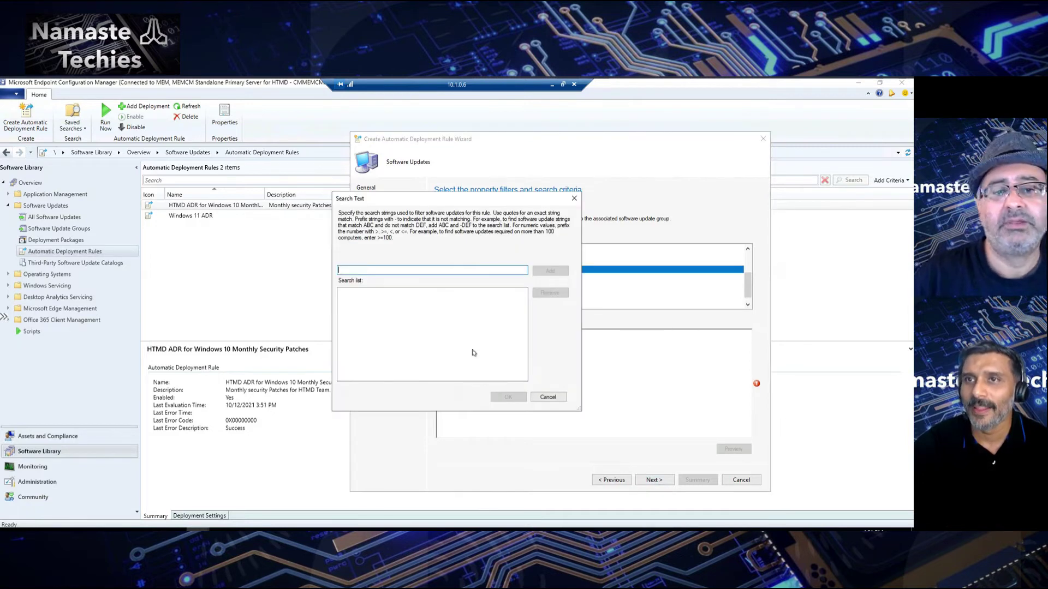
{"action": "left_click", "coordinate": [548, 398]}
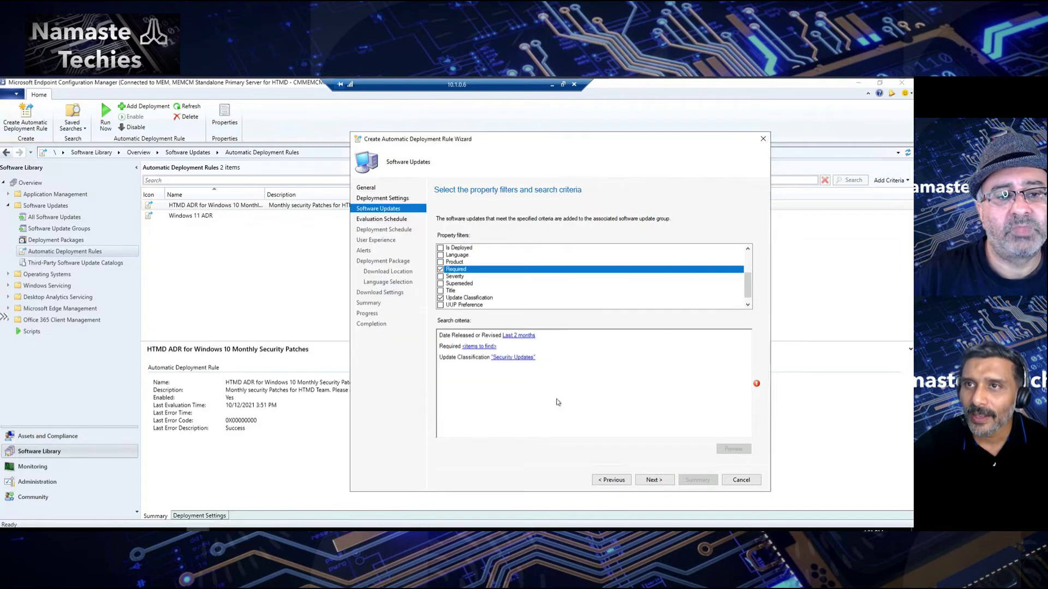
{"action": "left_click", "coordinate": [484, 347]}
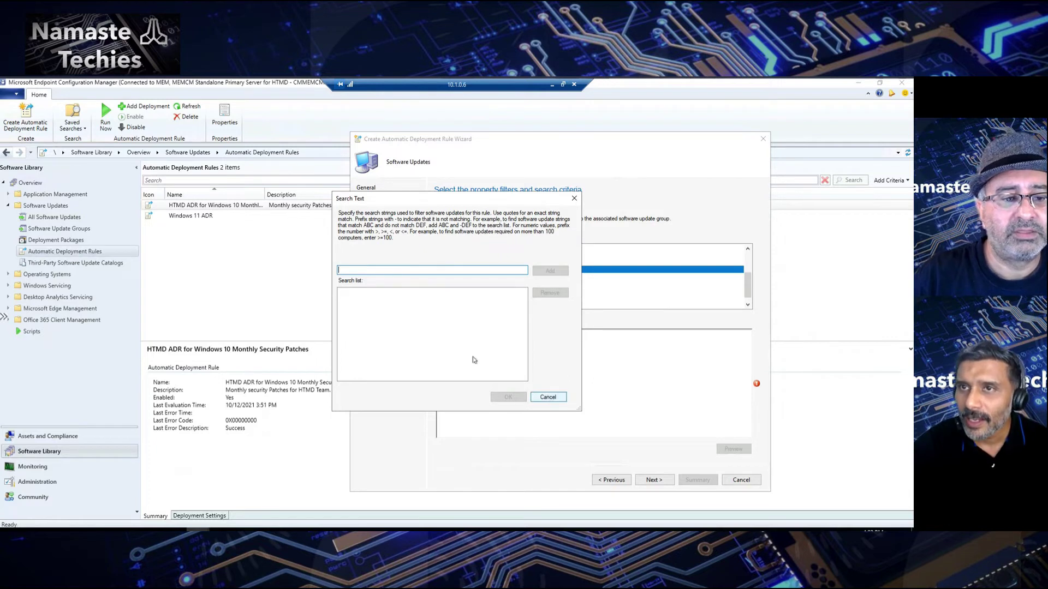
{"action": "type", "text": "1"}
{"action": "left_click", "coordinate": [549, 273]}
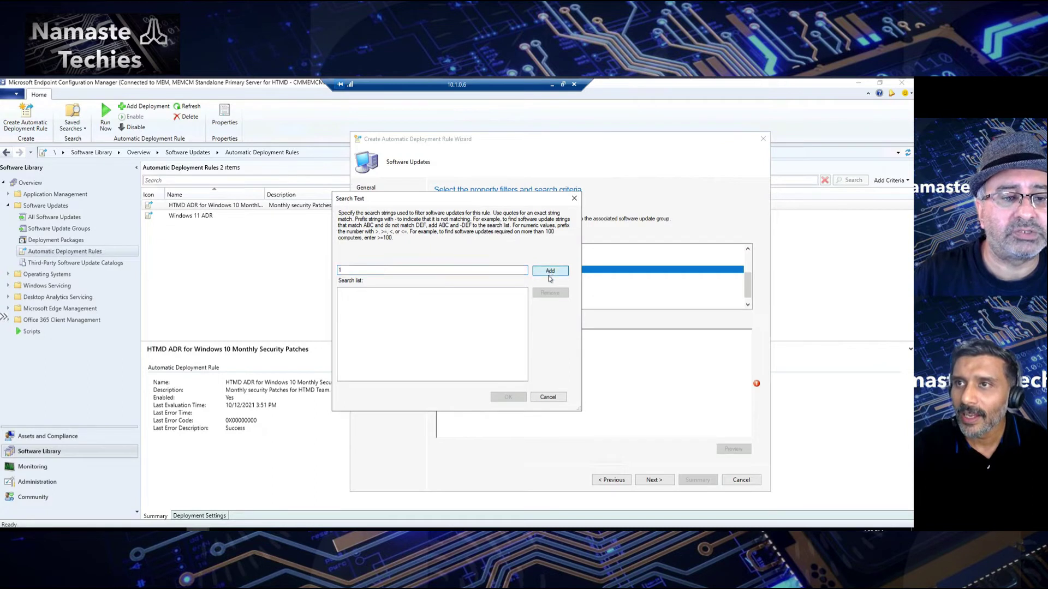
{"action": "left_click", "coordinate": [547, 397]}
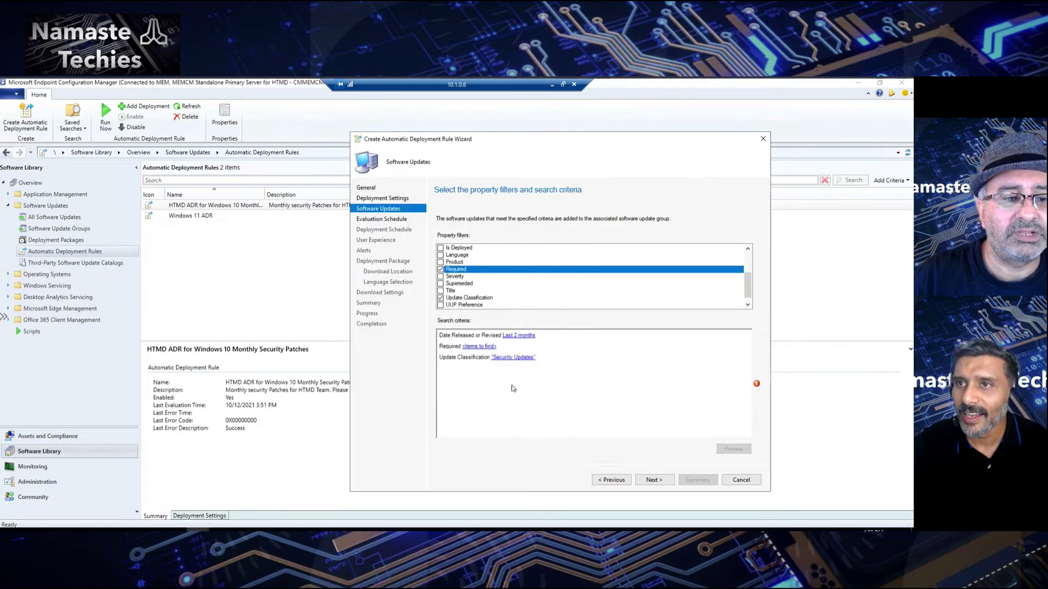
Step: Add >=1 as the search value for the Required criterion
{"action": "left_click", "coordinate": [481, 350]}
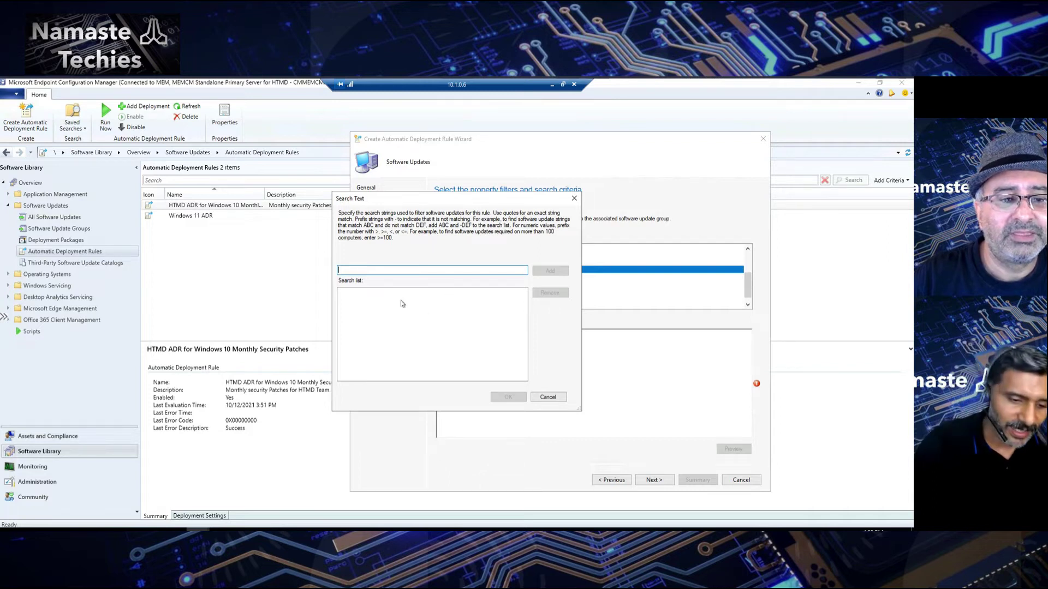
{"action": "type", "text": ">"}
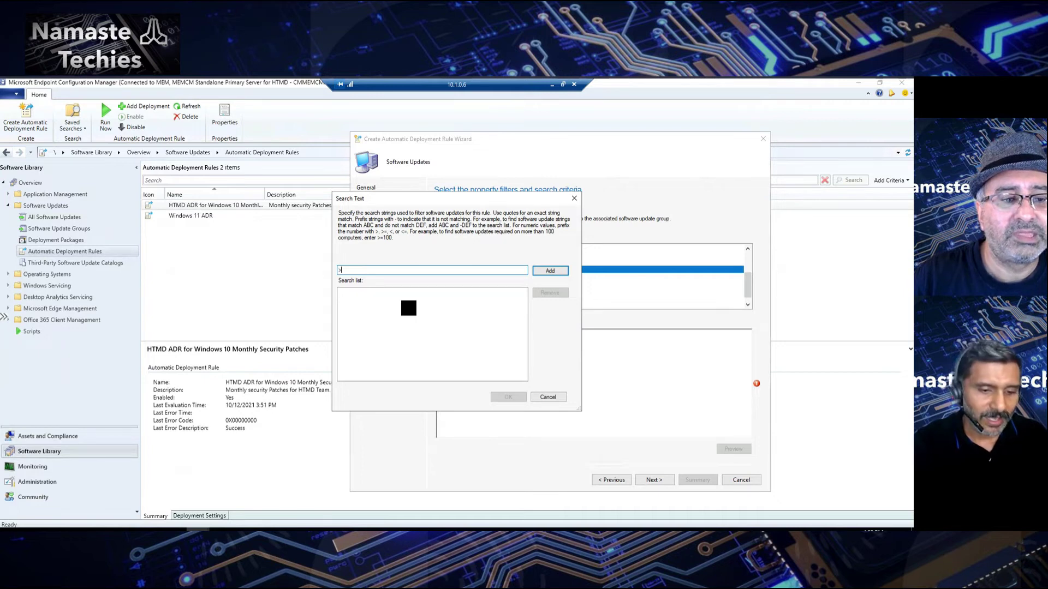
{"action": "type", "text": "=1"}
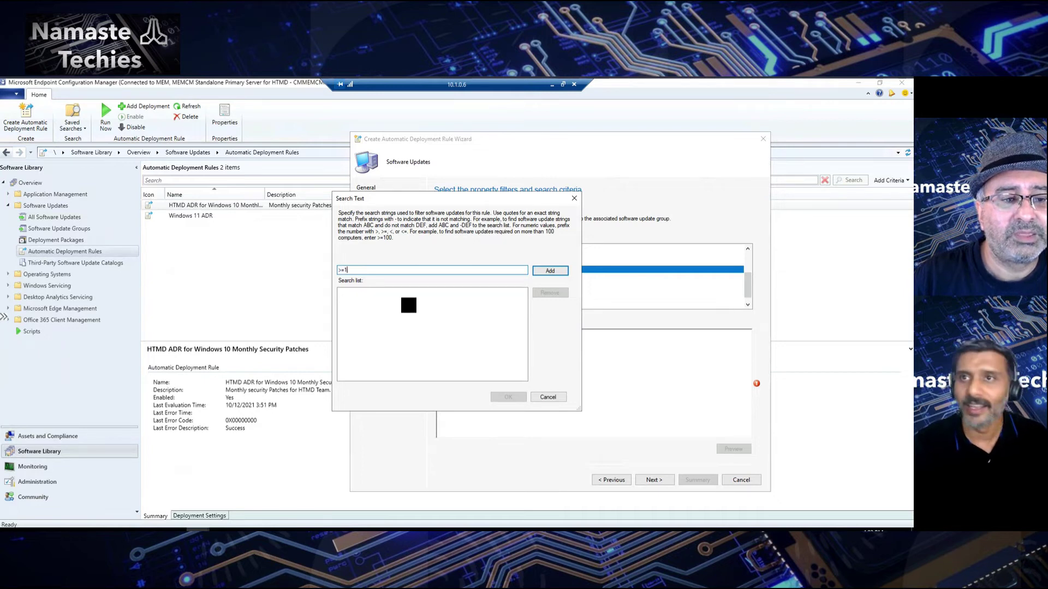
{"action": "left_click", "coordinate": [549, 272]}
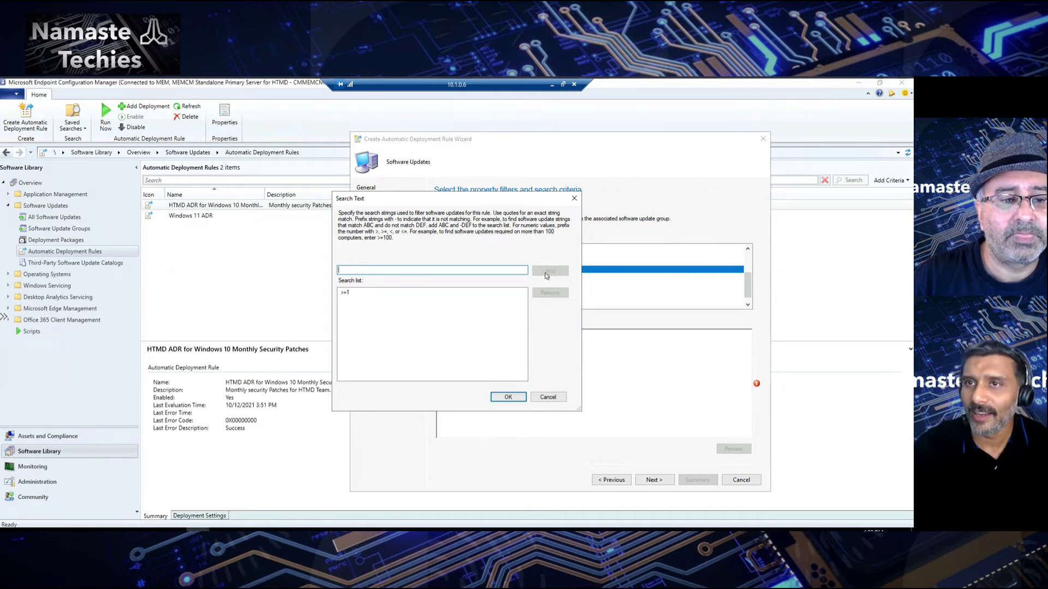
{"action": "left_click", "coordinate": [508, 397]}
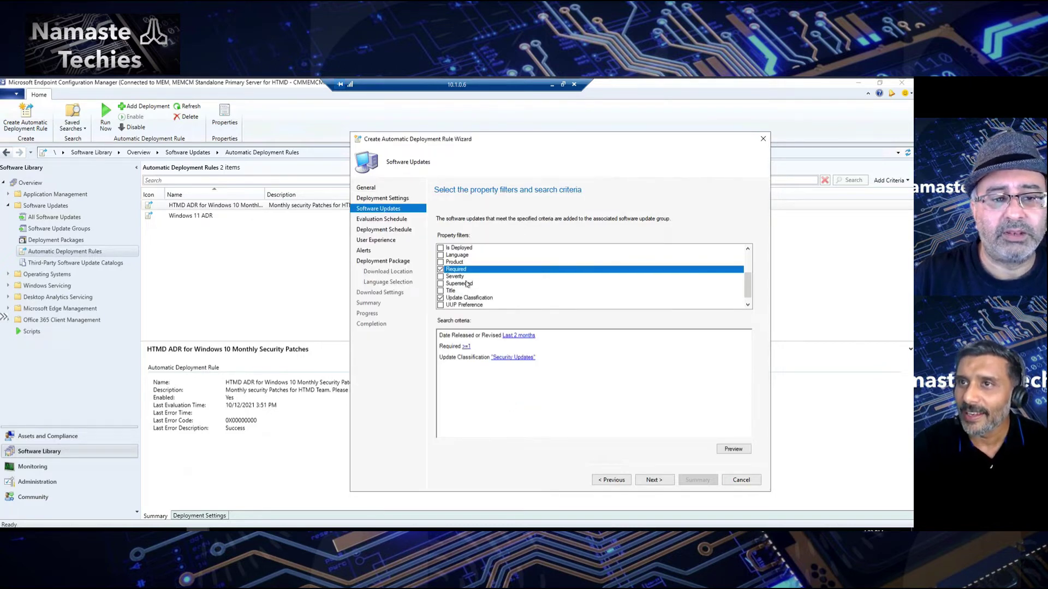
Step: Add the Superseded property filter to the rule and set its value to No
{"action": "left_click", "coordinate": [440, 284]}
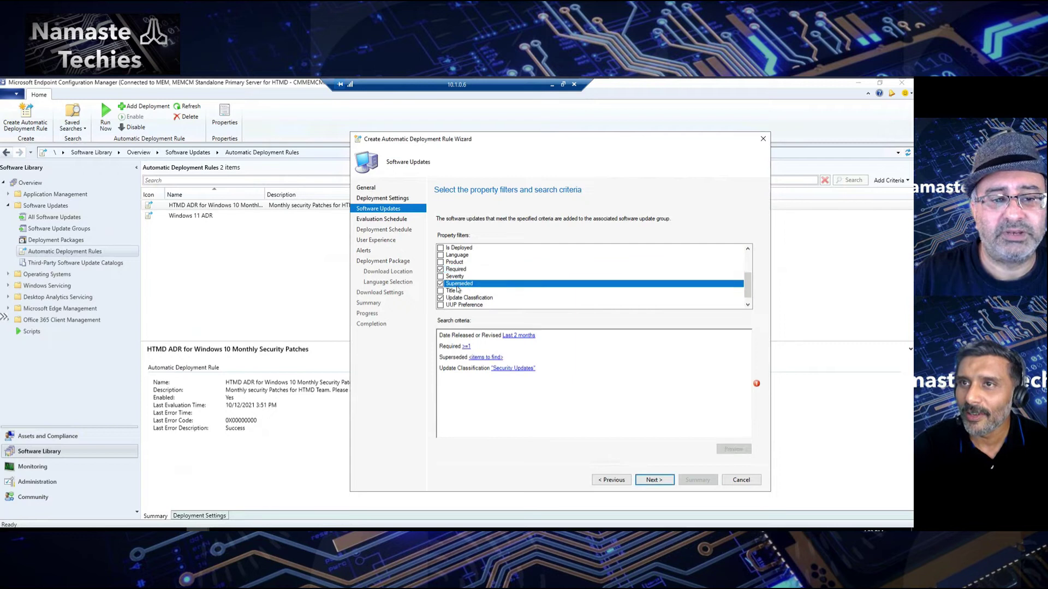
{"action": "left_click", "coordinate": [495, 358]}
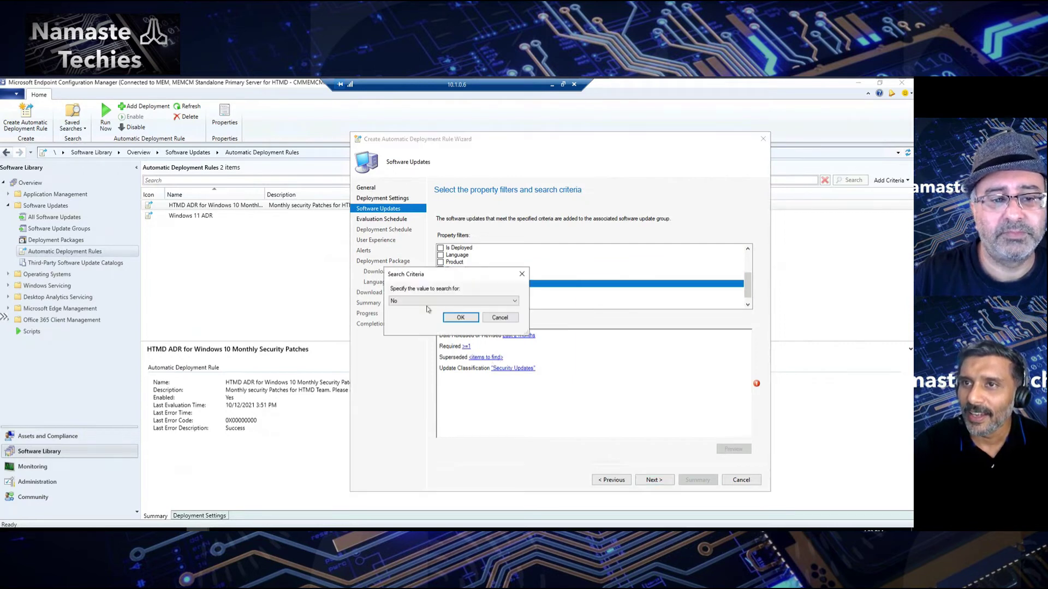
{"action": "left_click", "coordinate": [459, 318]}
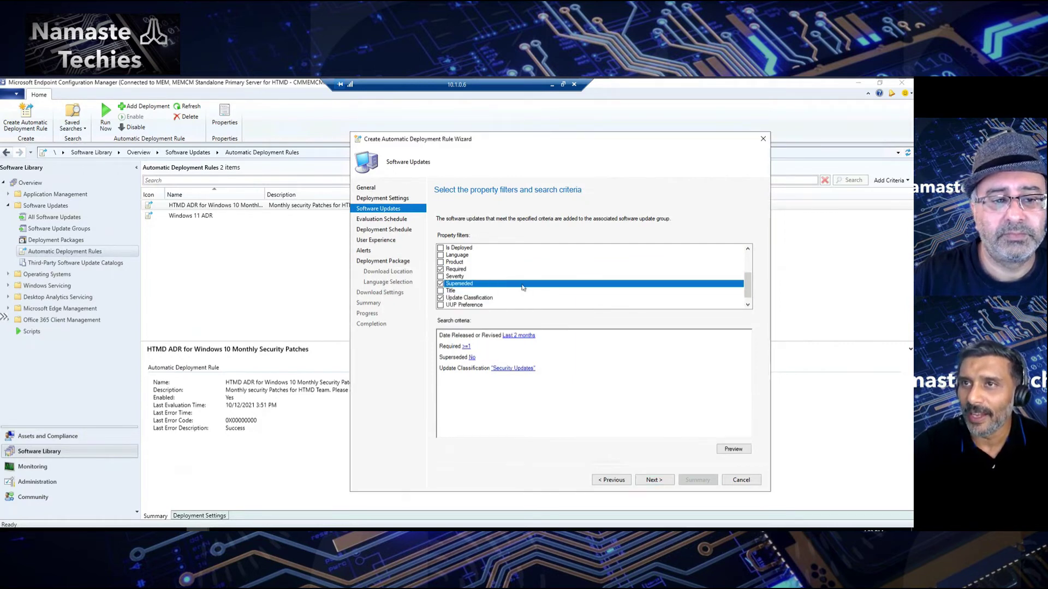
Step: Add the Is Deployed property filter to the rule and set its value to No
{"action": "left_click", "coordinate": [440, 249]}
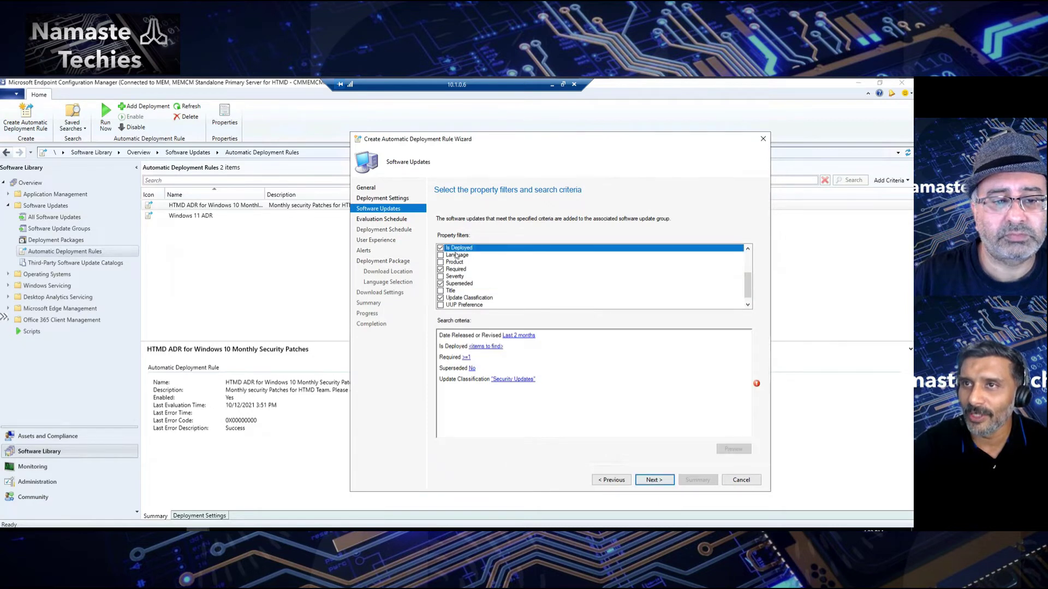
{"action": "left_click", "coordinate": [485, 347]}
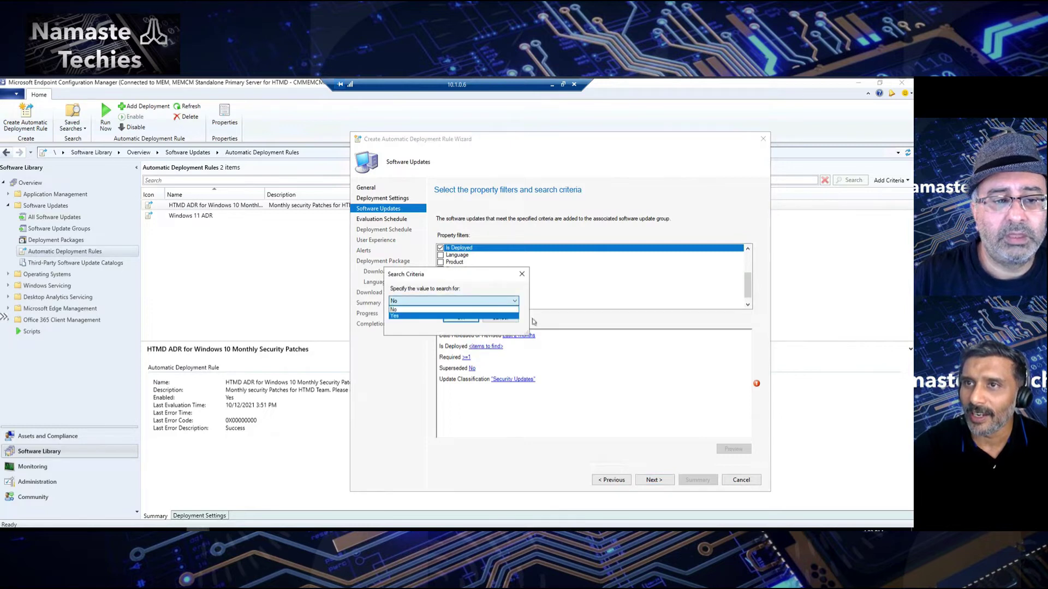
{"action": "left_click", "coordinate": [522, 276]}
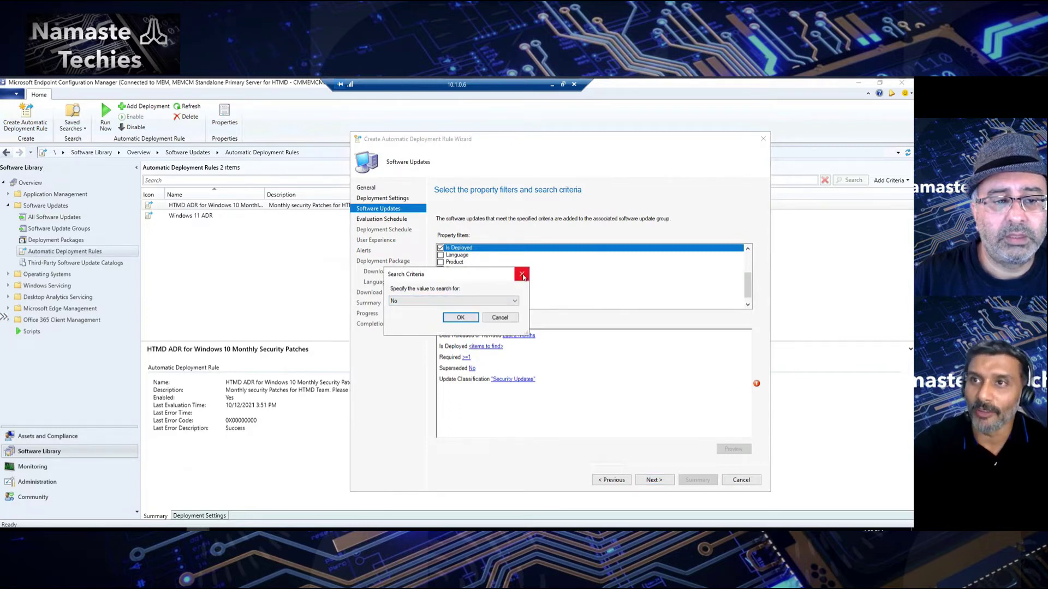
{"action": "left_click", "coordinate": [470, 318]}
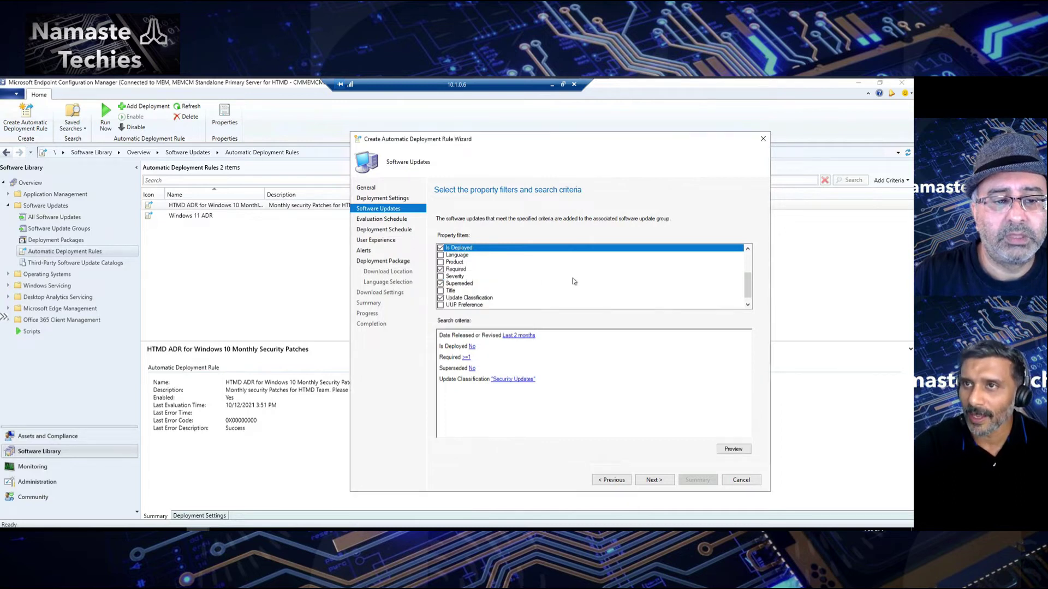
{"action": "left_click", "coordinate": [441, 262]}
{"action": "left_click", "coordinate": [440, 262]}
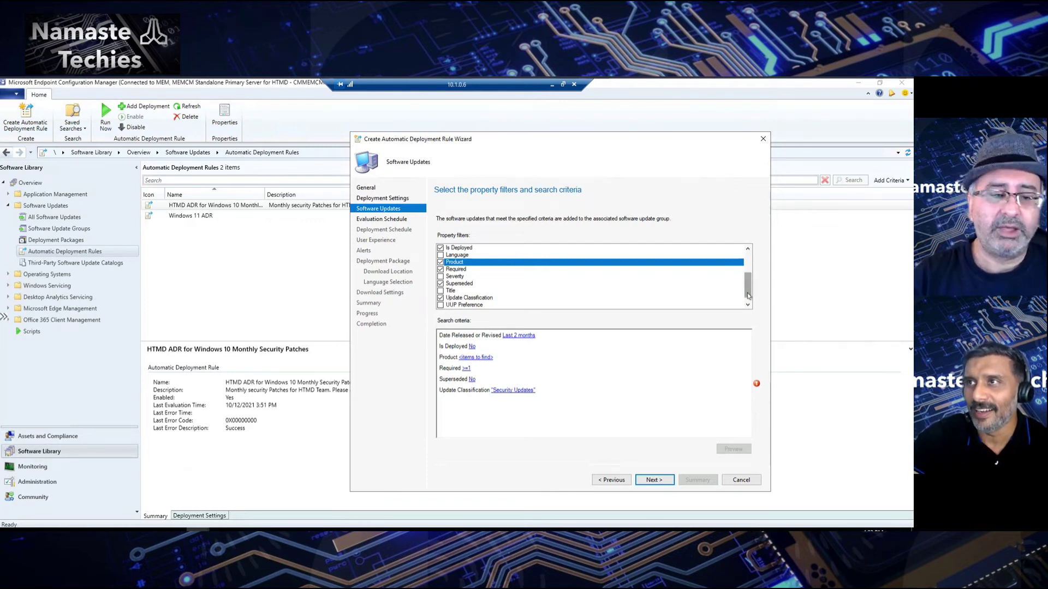
{"action": "left_click", "coordinate": [440, 262]}
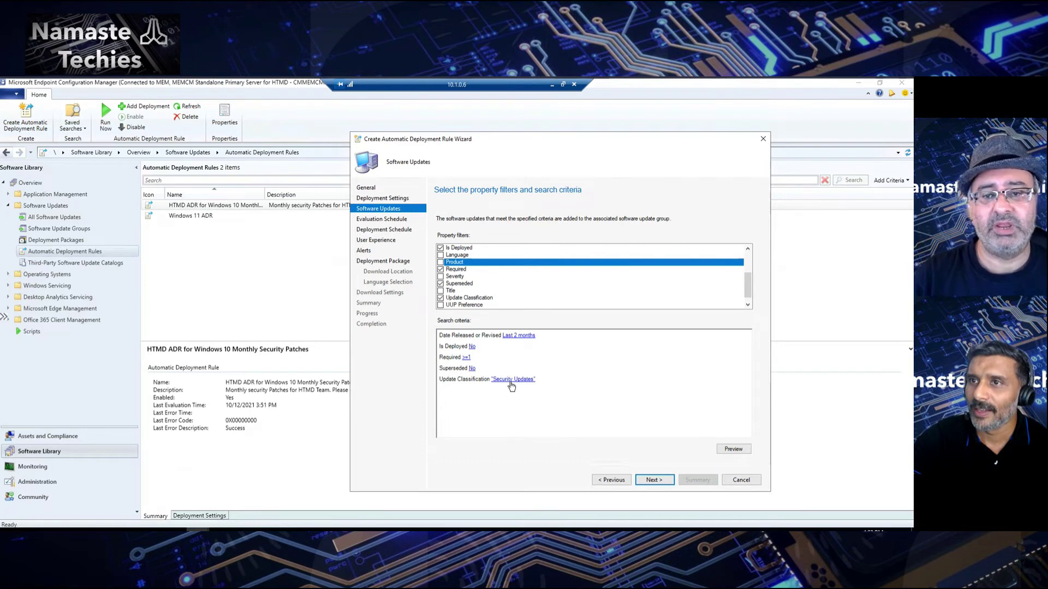
{"action": "left_click", "coordinate": [511, 381]}
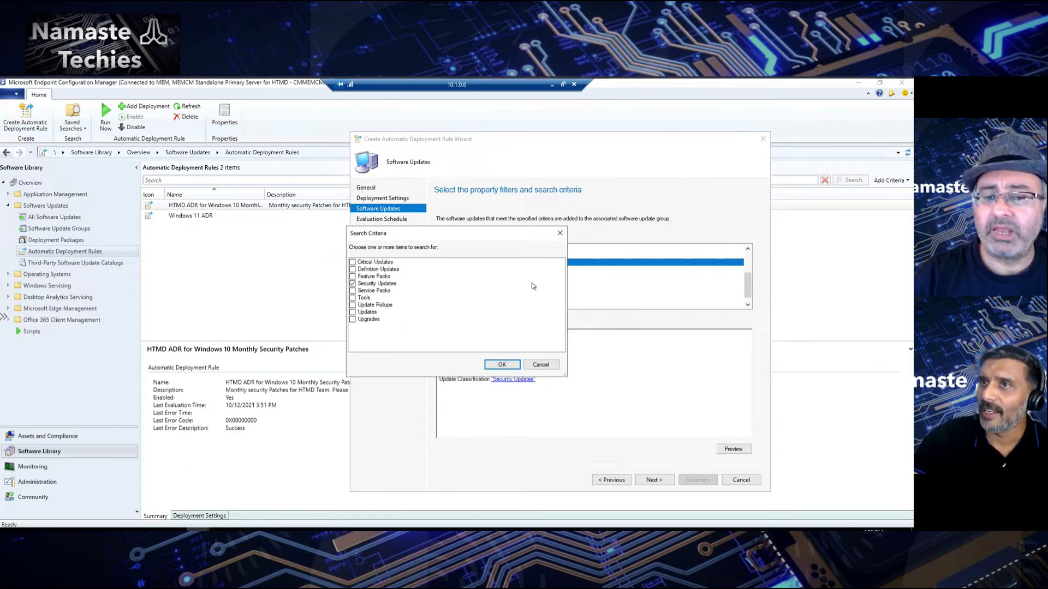
{"action": "left_click", "coordinate": [540, 364]}
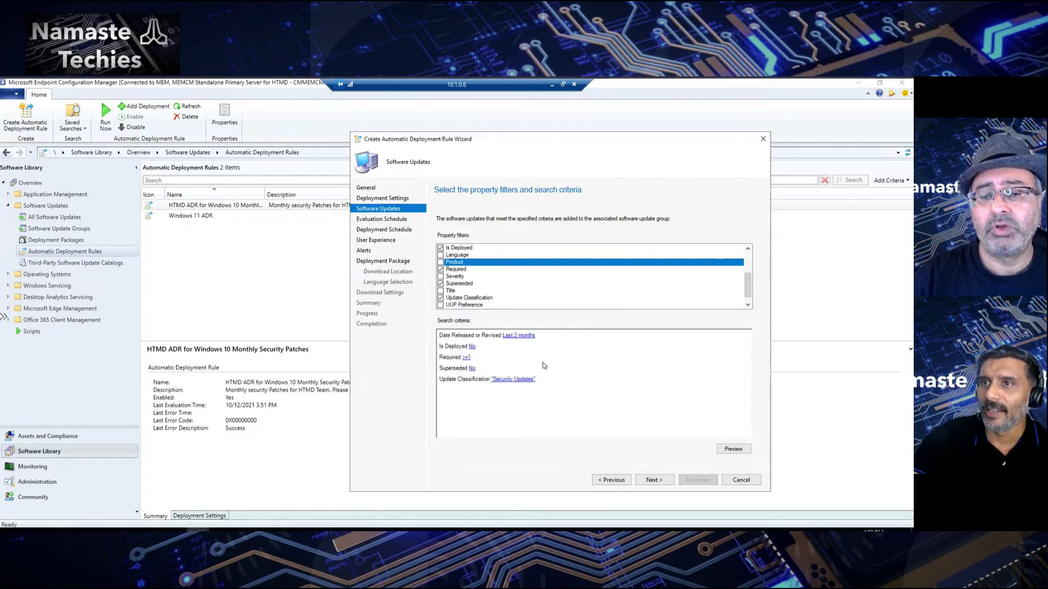
Step: Add the Product property filter to the rule and choose Windows 11 as the product to find
{"action": "left_click", "coordinate": [441, 263]}
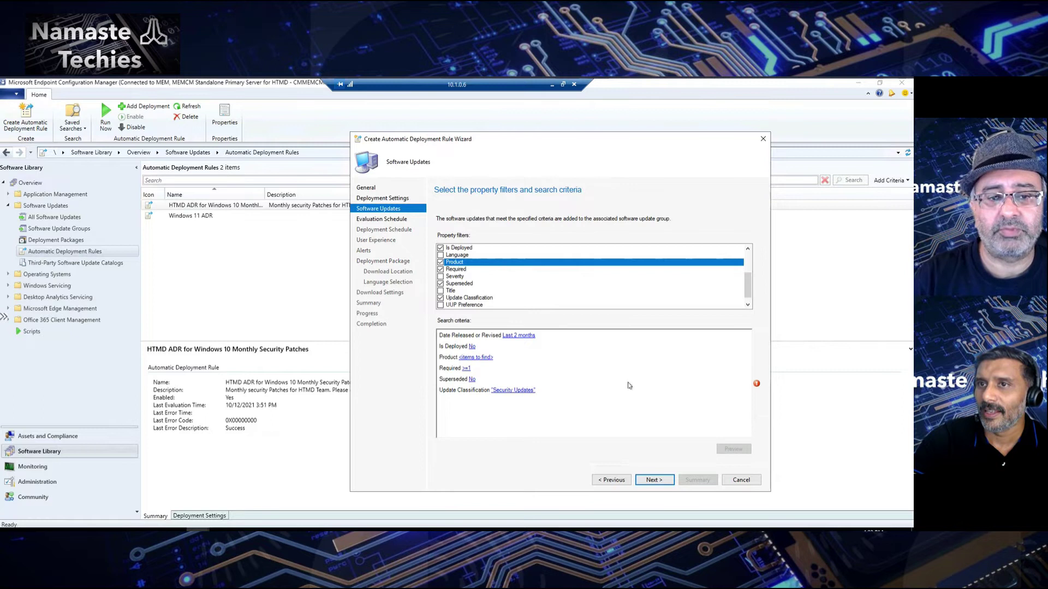
{"action": "left_click", "coordinate": [476, 358]}
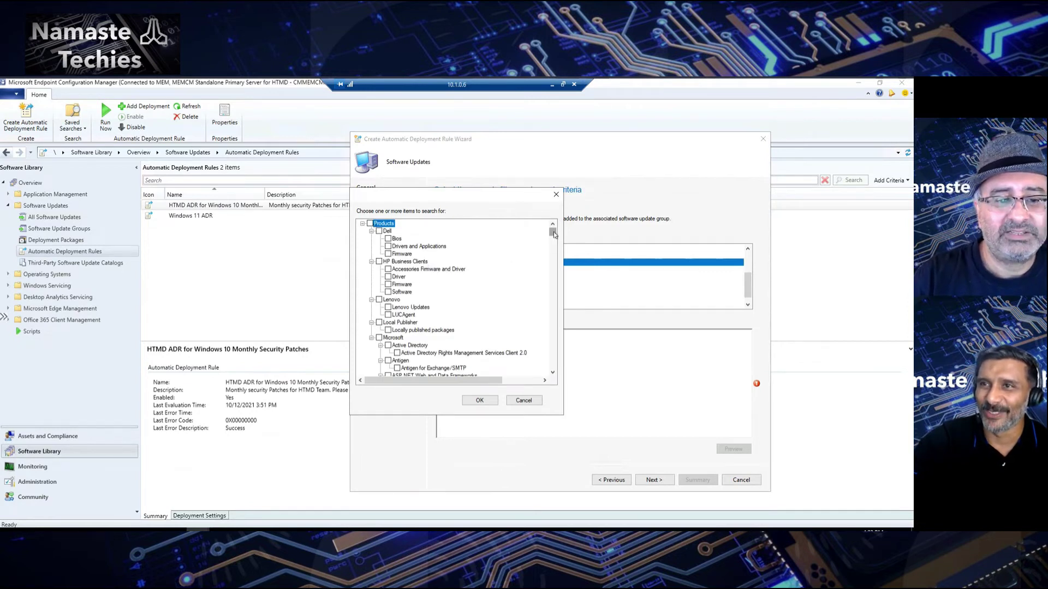
{"action": "scroll", "coordinate": [554, 252], "scroll_direction": "down", "scroll_amount": 4}
{"action": "scroll", "coordinate": [555, 253], "scroll_direction": "down", "scroll_amount": 15}
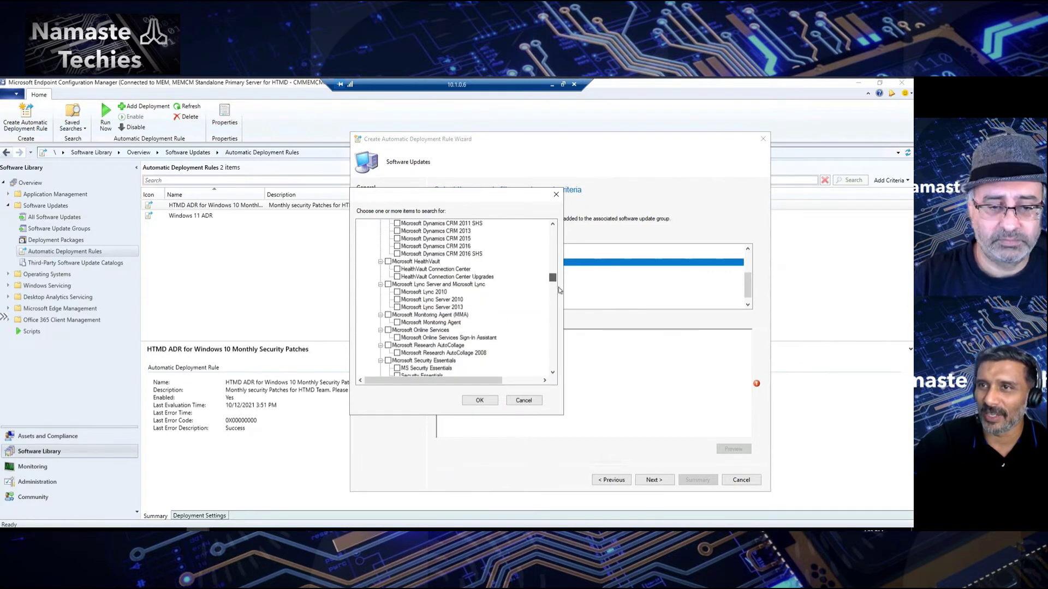
{"action": "left_click_drag", "start_coordinate": [559, 292], "coordinate": [547, 327]}
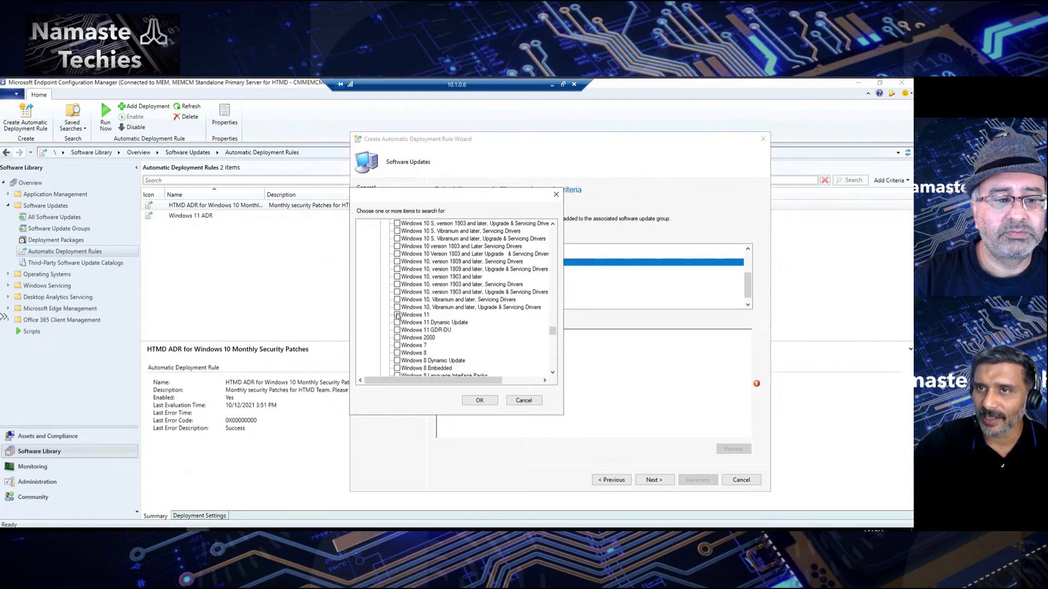
{"action": "left_click", "coordinate": [479, 401]}
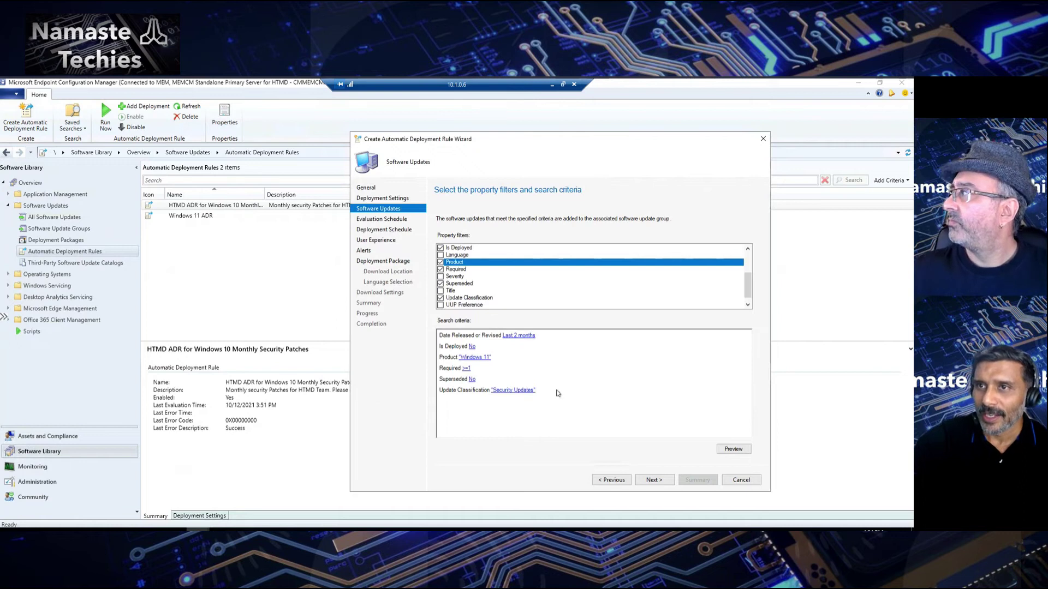
Step: Preview the updates that match the rule's current search criteria, then close the preview
{"action": "left_click", "coordinate": [732, 449]}
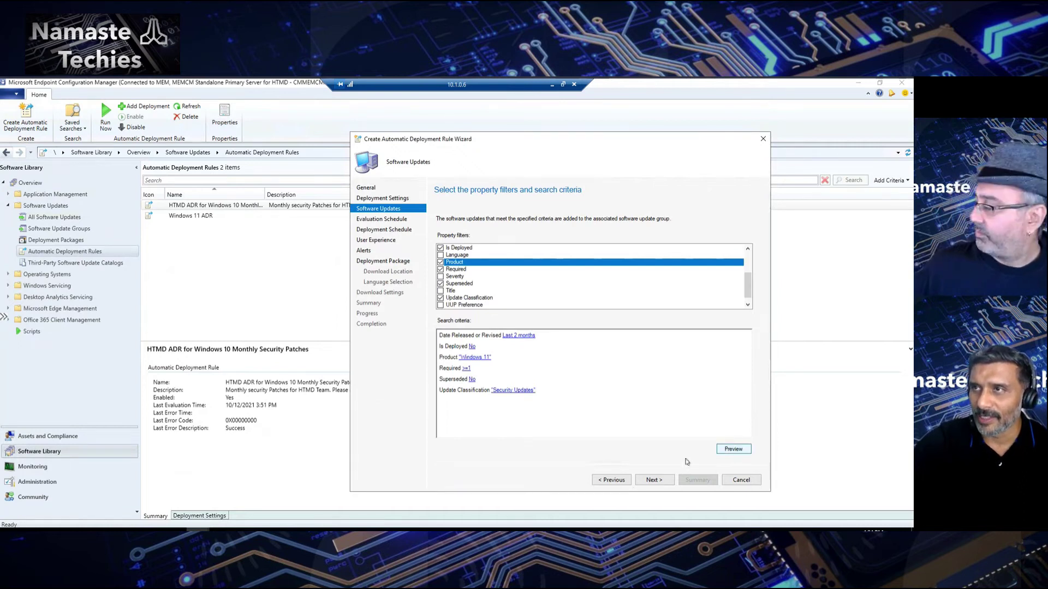
{"action": "left_click", "coordinate": [733, 449]}
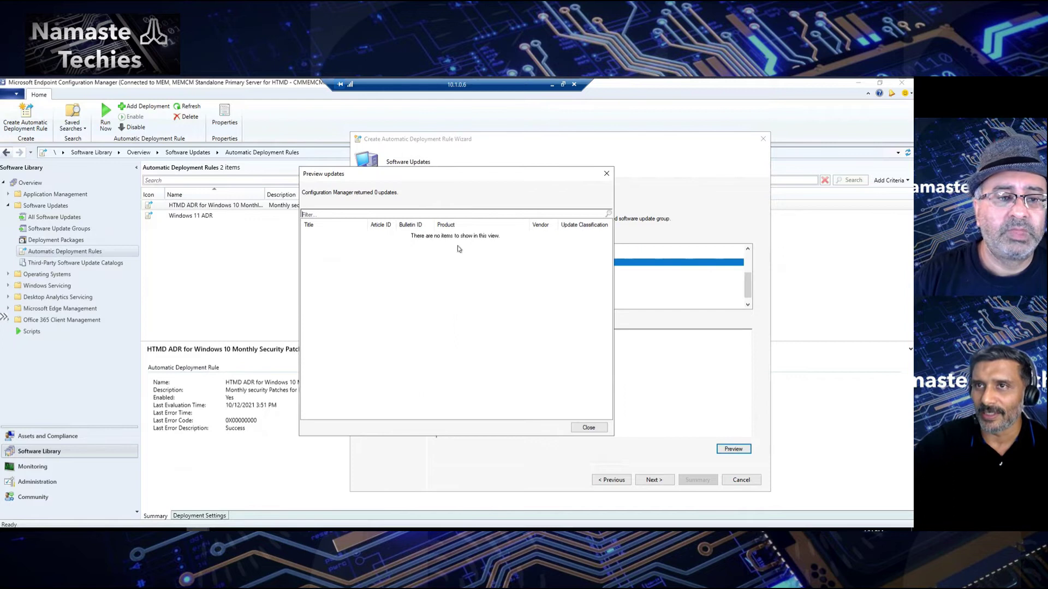
{"action": "left_click", "coordinate": [589, 428]}
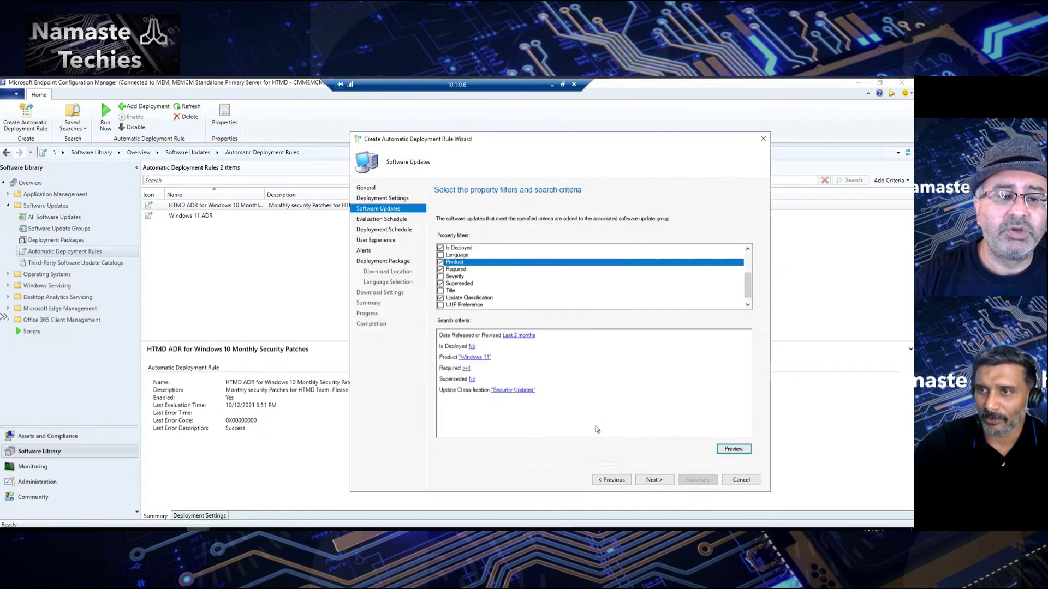
{"action": "left_click", "coordinate": [519, 336]}
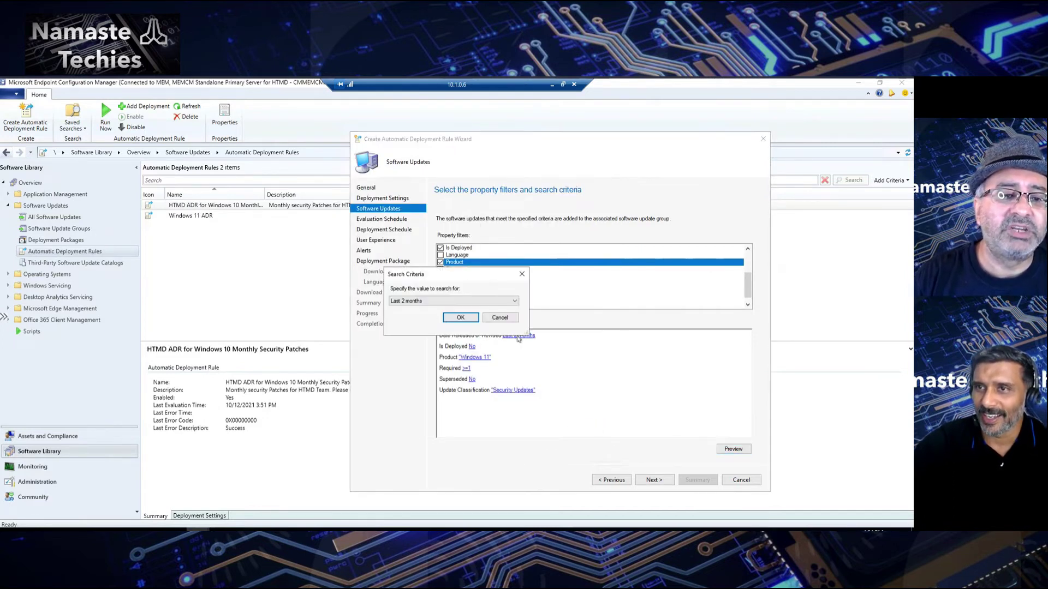
{"action": "left_click", "coordinate": [495, 302]}
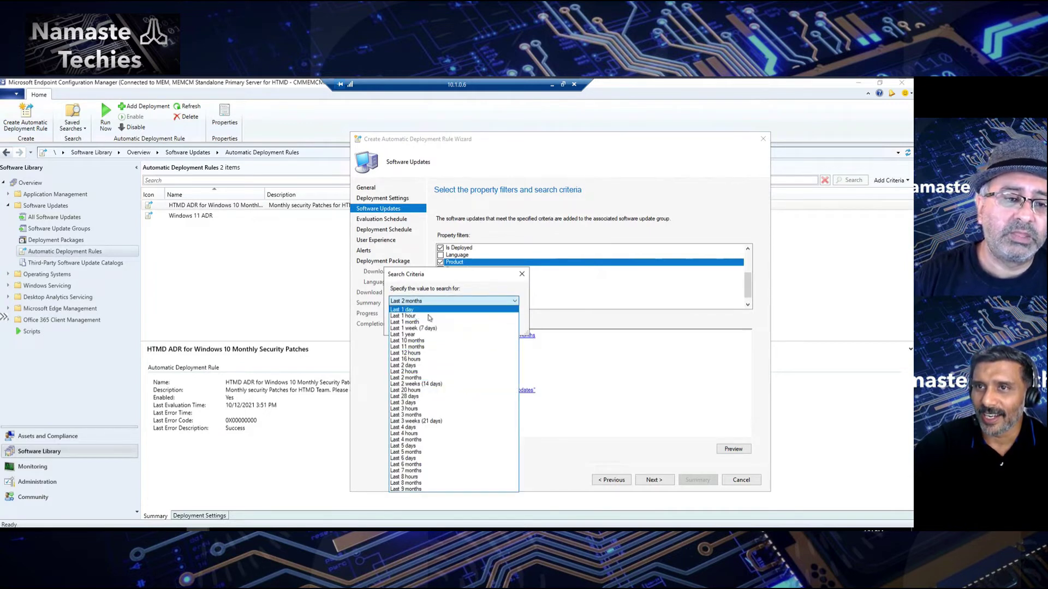
{"action": "left_click", "coordinate": [522, 276]}
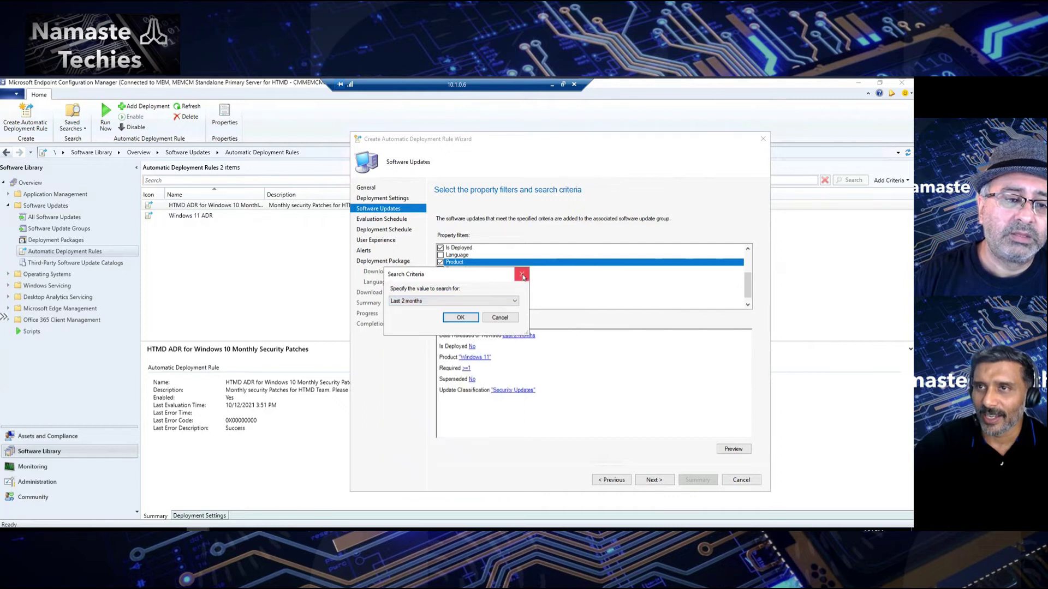
{"action": "left_click", "coordinate": [500, 318]}
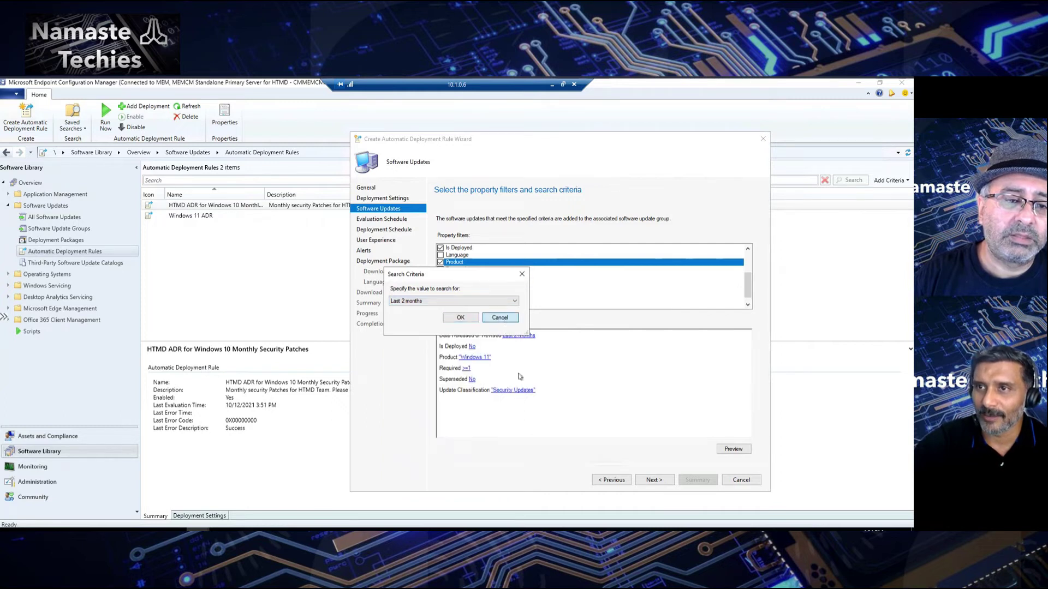
Step: Include Critical Updates in the Update Classification criterion and preview the updates matching the rule
{"action": "left_click", "coordinate": [515, 390]}
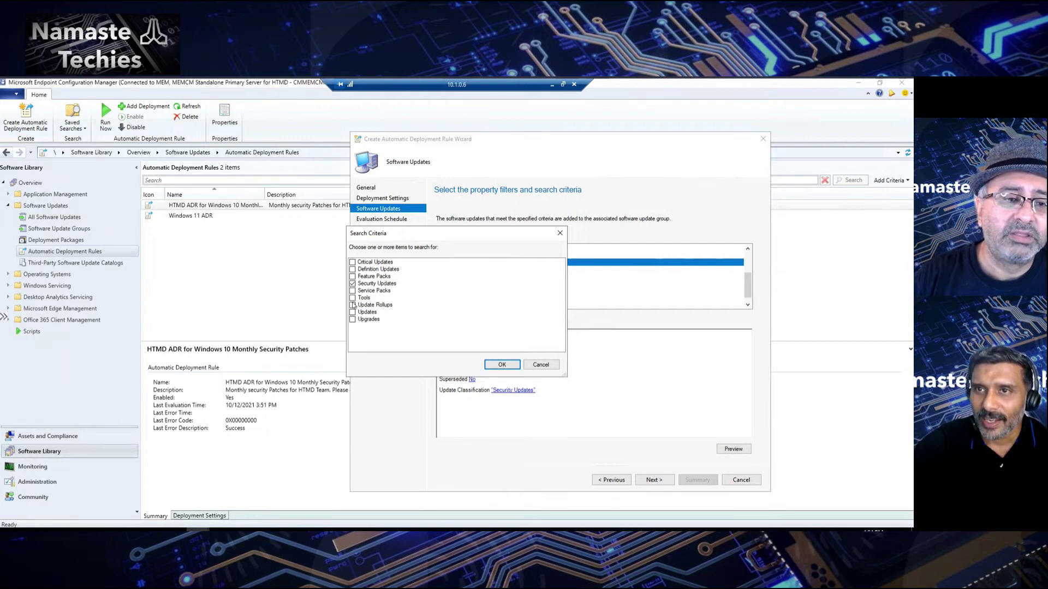
{"action": "left_click", "coordinate": [352, 262]}
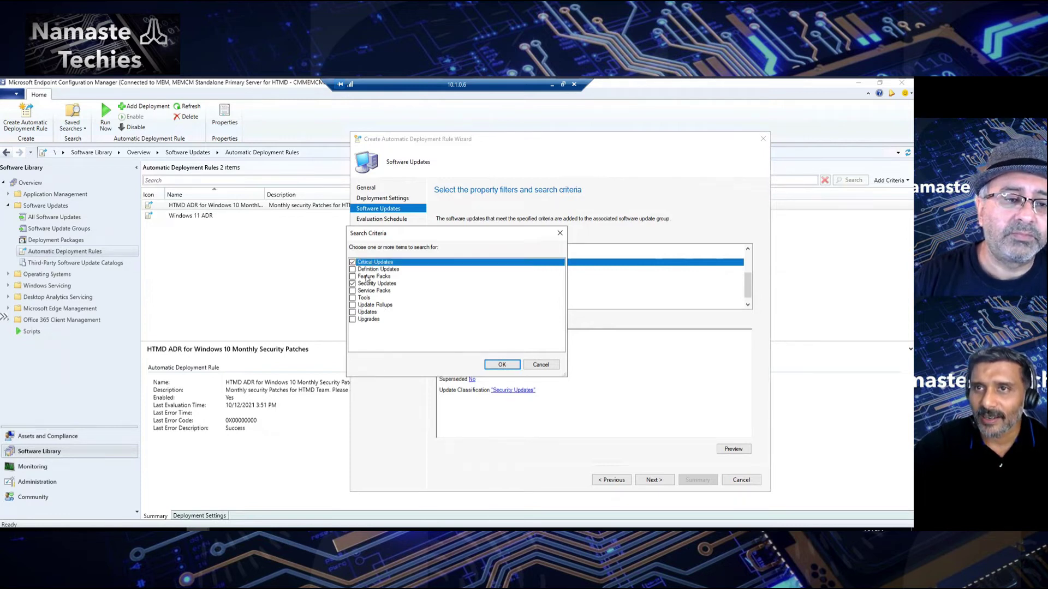
{"action": "left_click", "coordinate": [497, 366]}
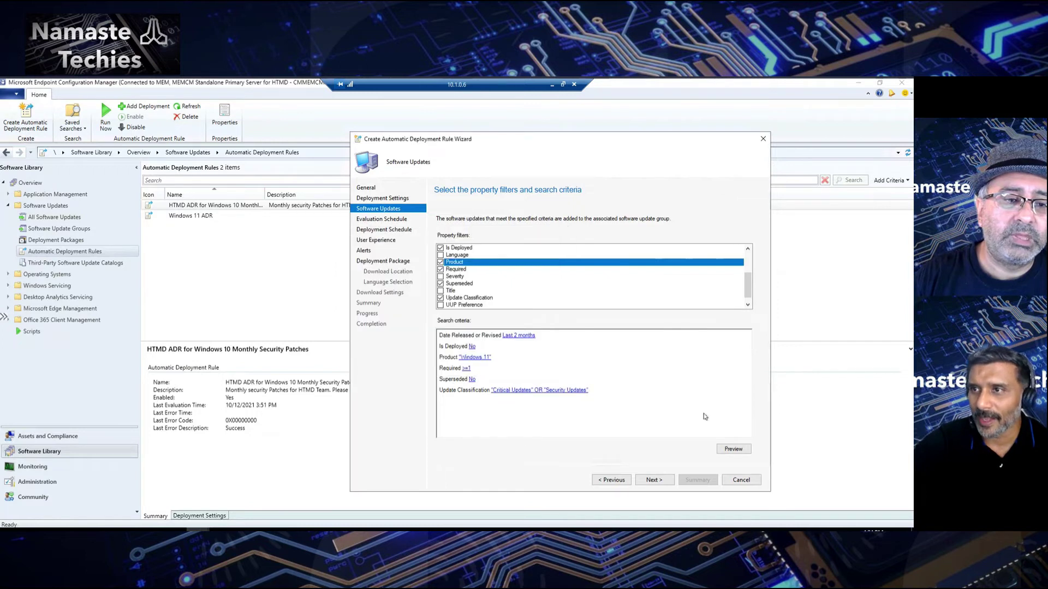
{"action": "left_click", "coordinate": [734, 449]}
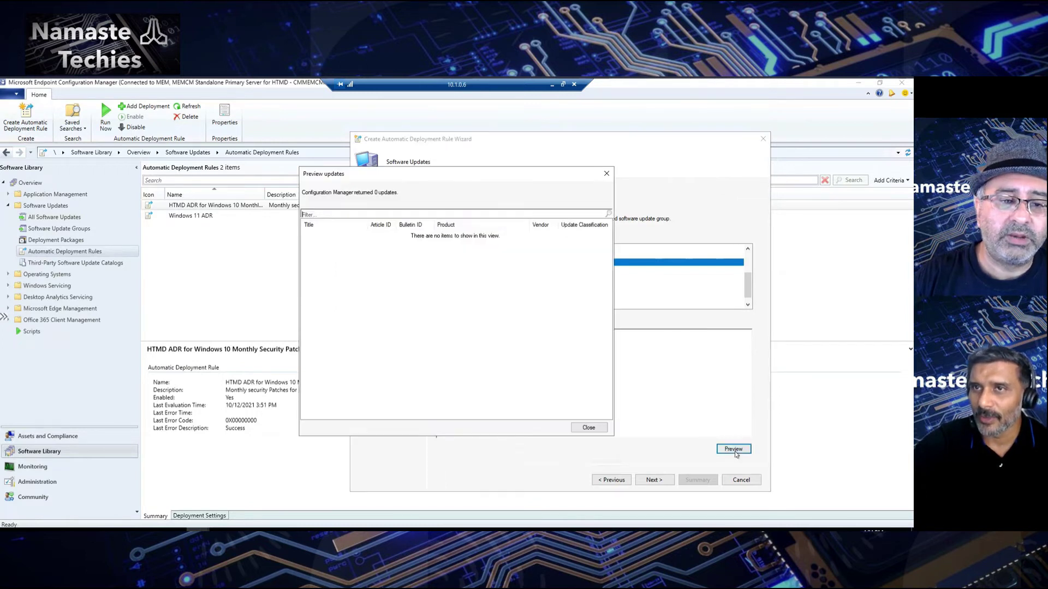
{"action": "left_click", "coordinate": [588, 429]}
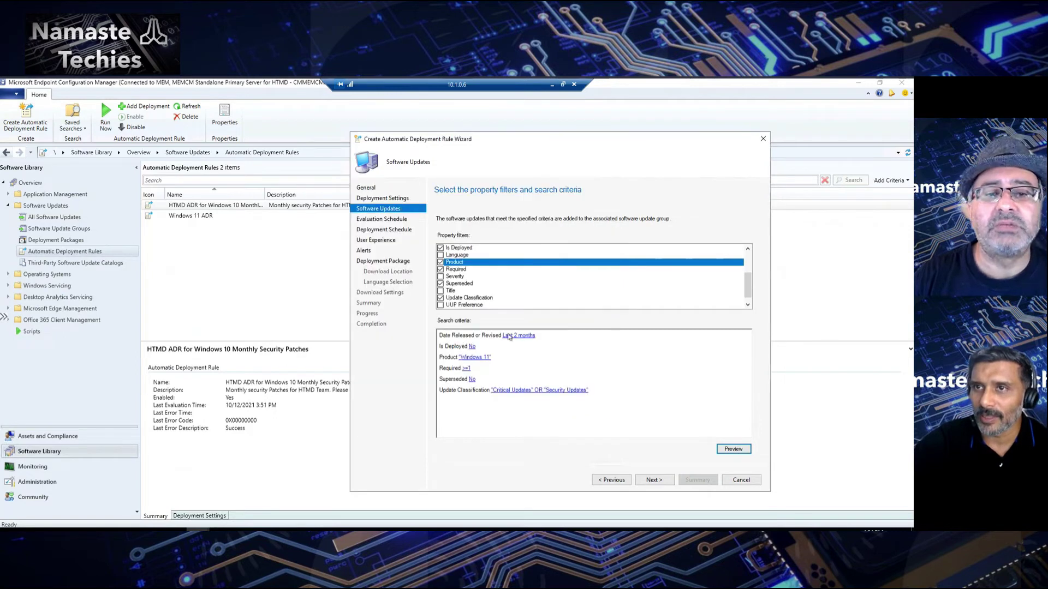
{"action": "left_click", "coordinate": [466, 369]}
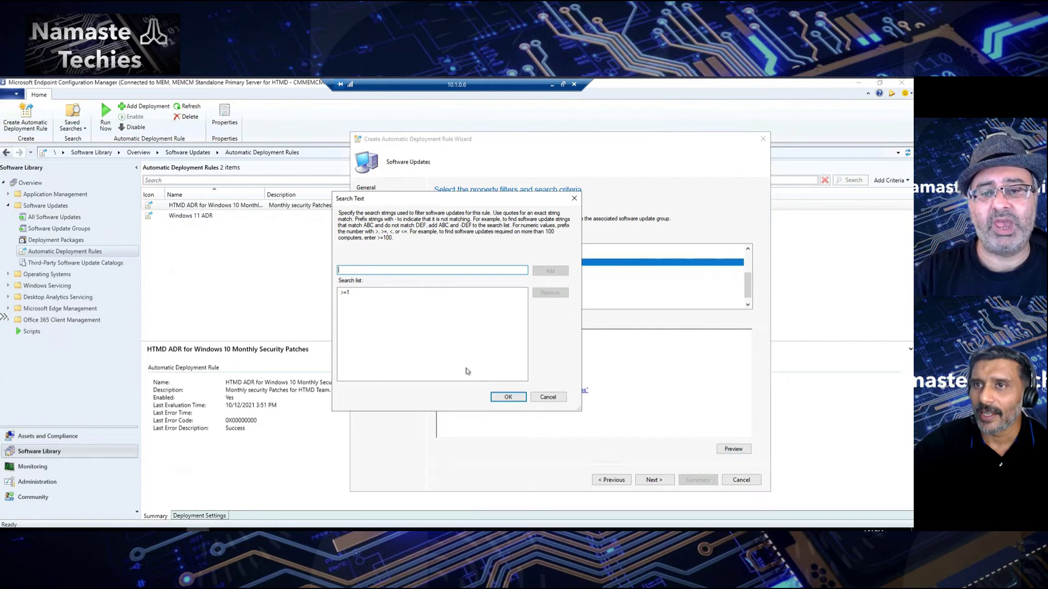
{"action": "left_click", "coordinate": [381, 294]}
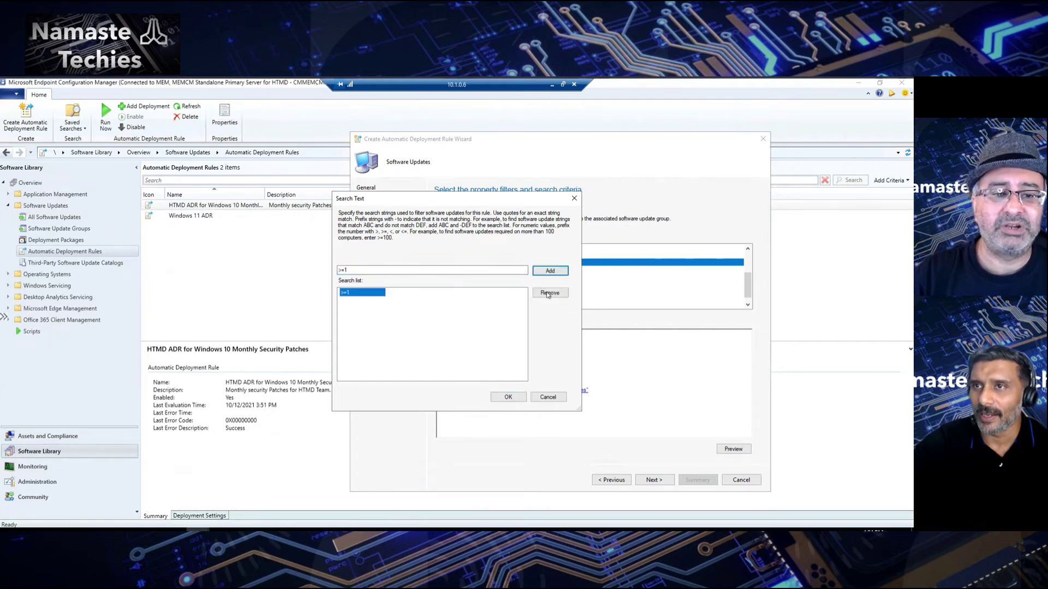
{"action": "left_click", "coordinate": [549, 293]}
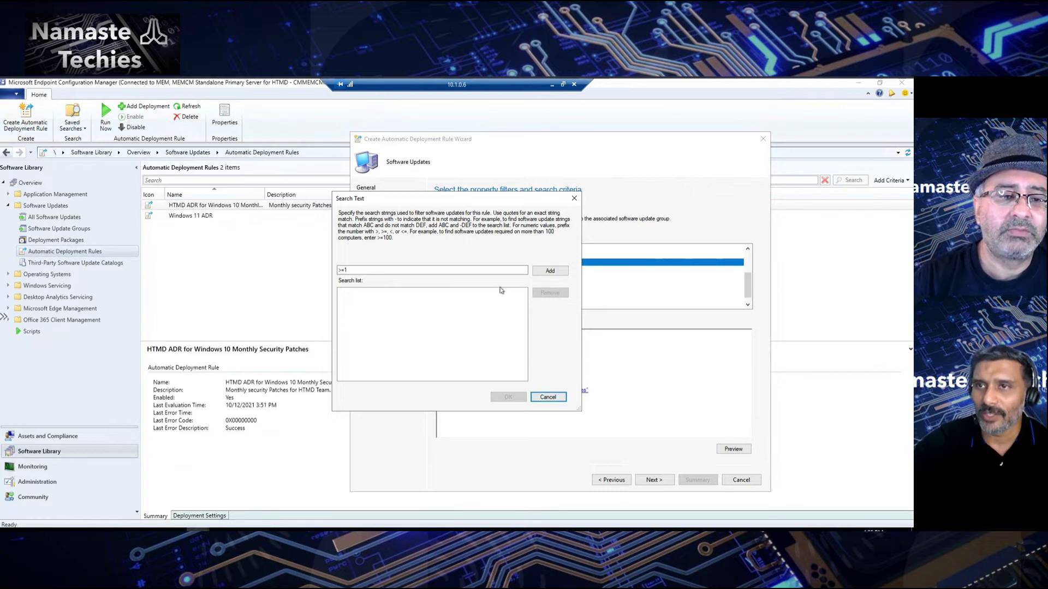
{"action": "left_click", "coordinate": [548, 398]}
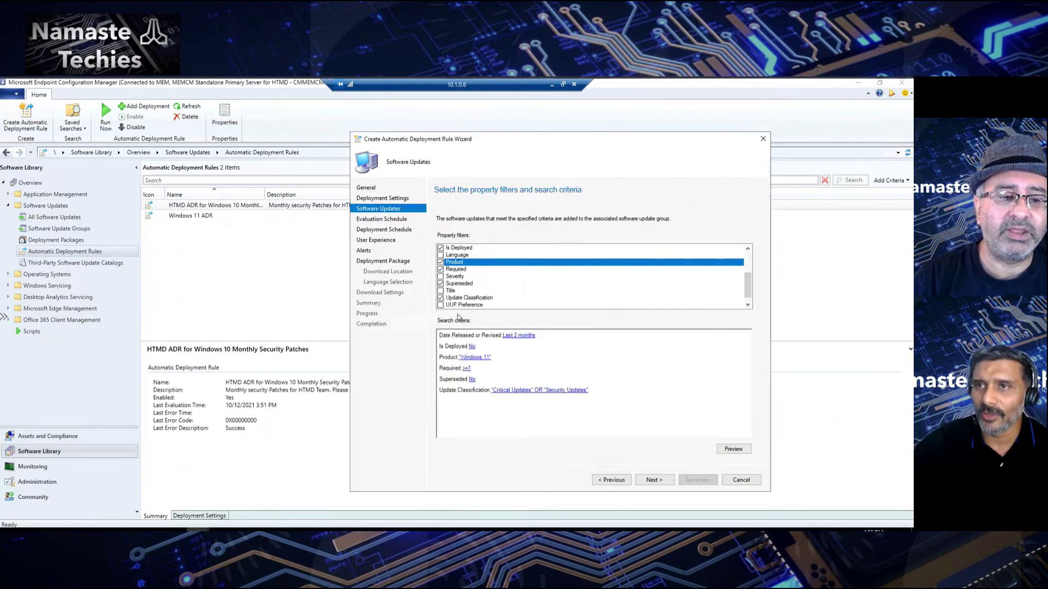
Step: Remove the Required property filter from the rule and preview the updates that match without it
{"action": "left_click", "coordinate": [440, 270]}
{"action": "left_click", "coordinate": [735, 451]}
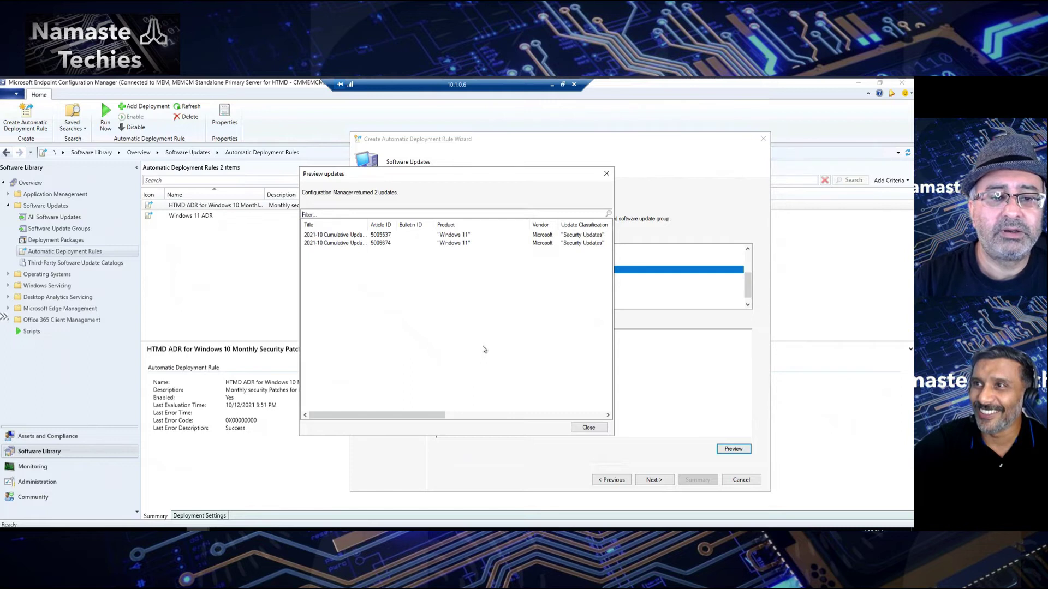
{"action": "left_click", "coordinate": [607, 174]}
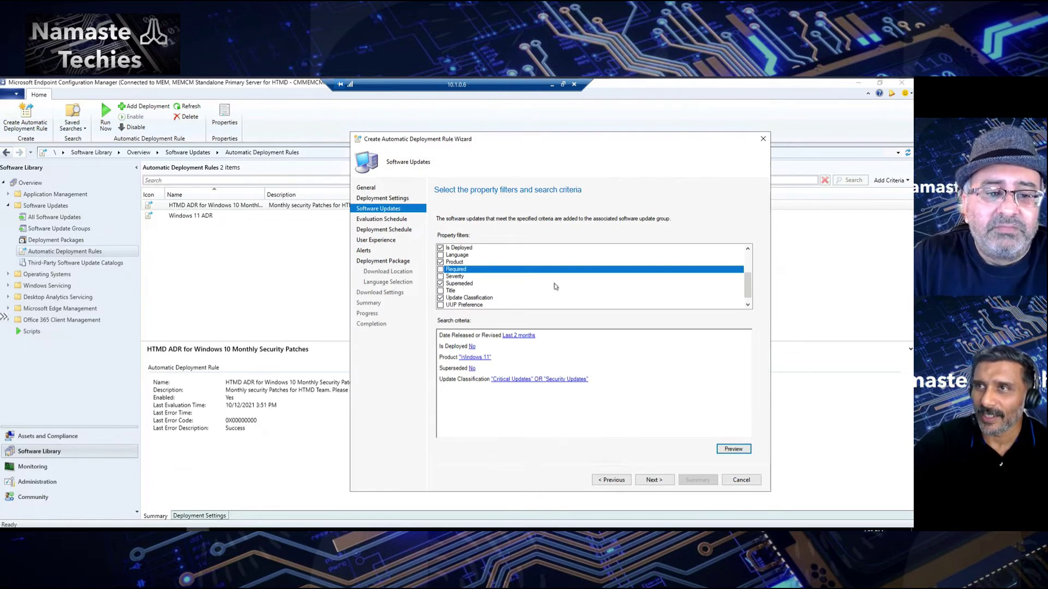
Step: Add the Required property filter back to the rule with the search value >=1 and accept the search criteria
{"action": "left_click", "coordinate": [441, 270]}
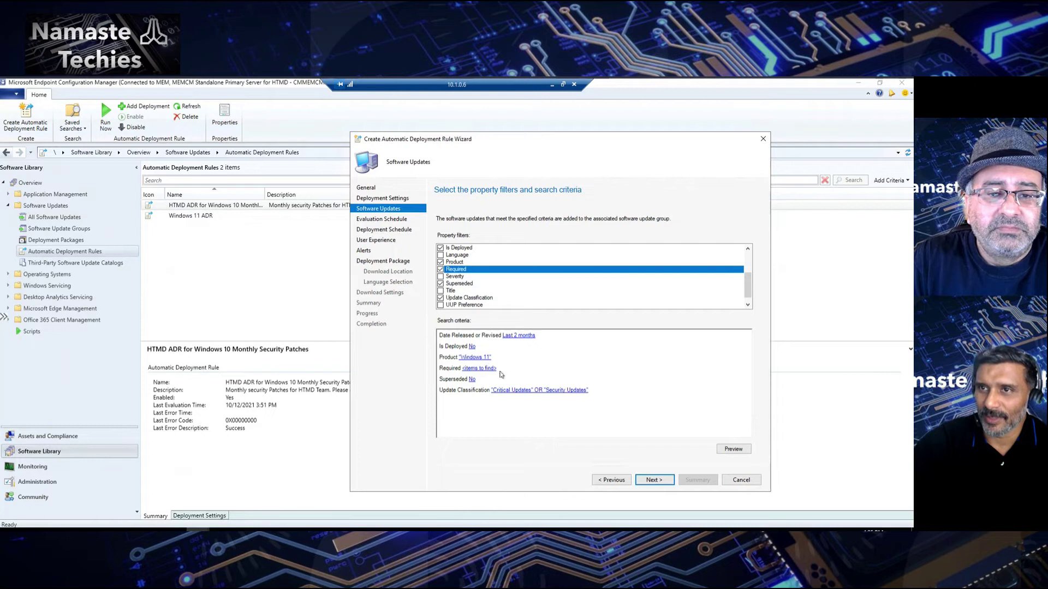
{"action": "left_click", "coordinate": [479, 368]}
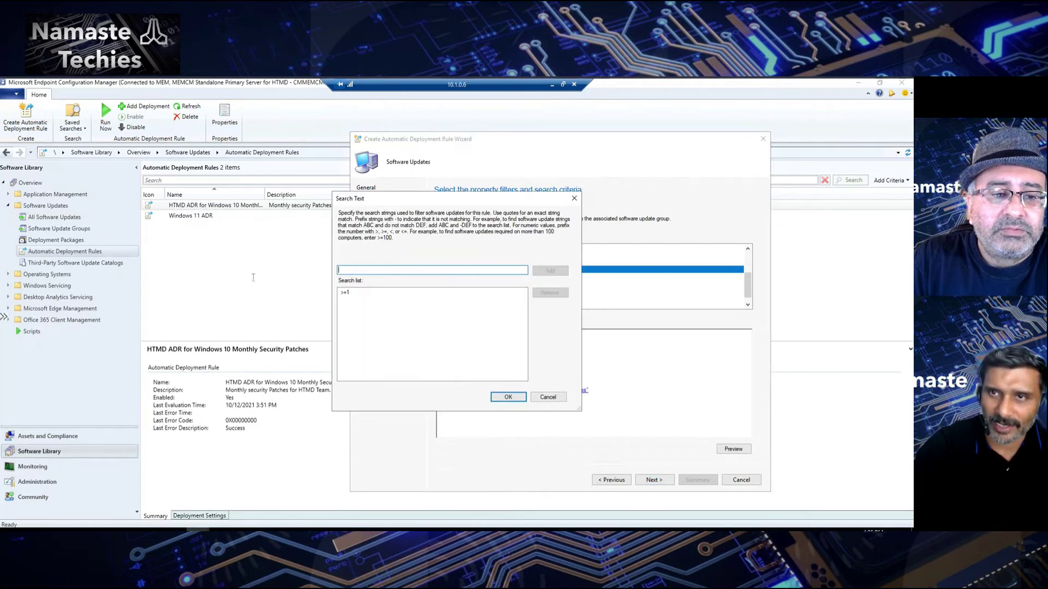
{"action": "left_click", "coordinate": [357, 294]}
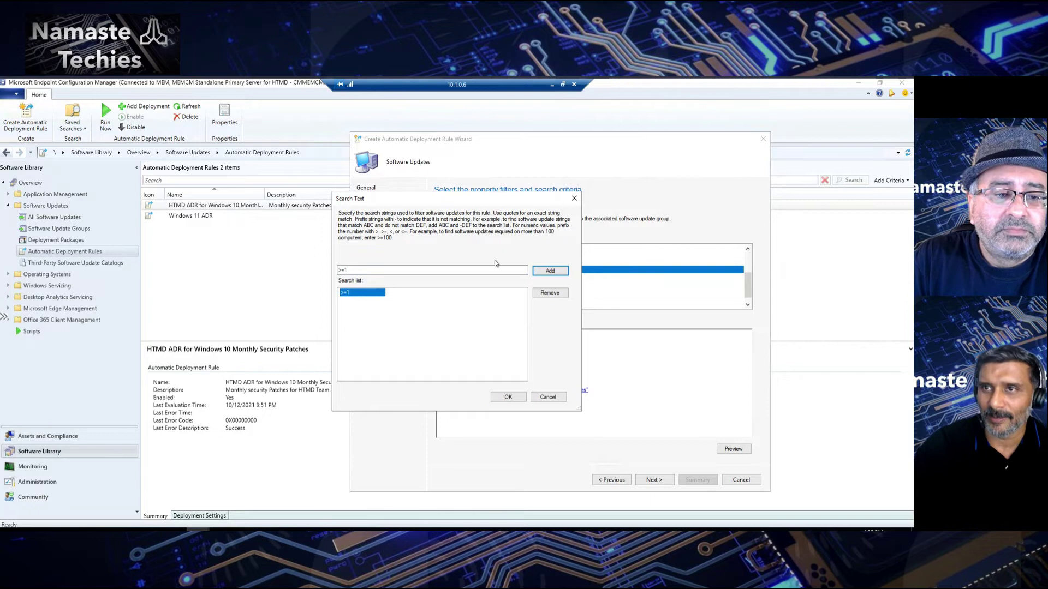
{"action": "left_click", "coordinate": [551, 273]}
{"action": "left_click", "coordinate": [551, 274]}
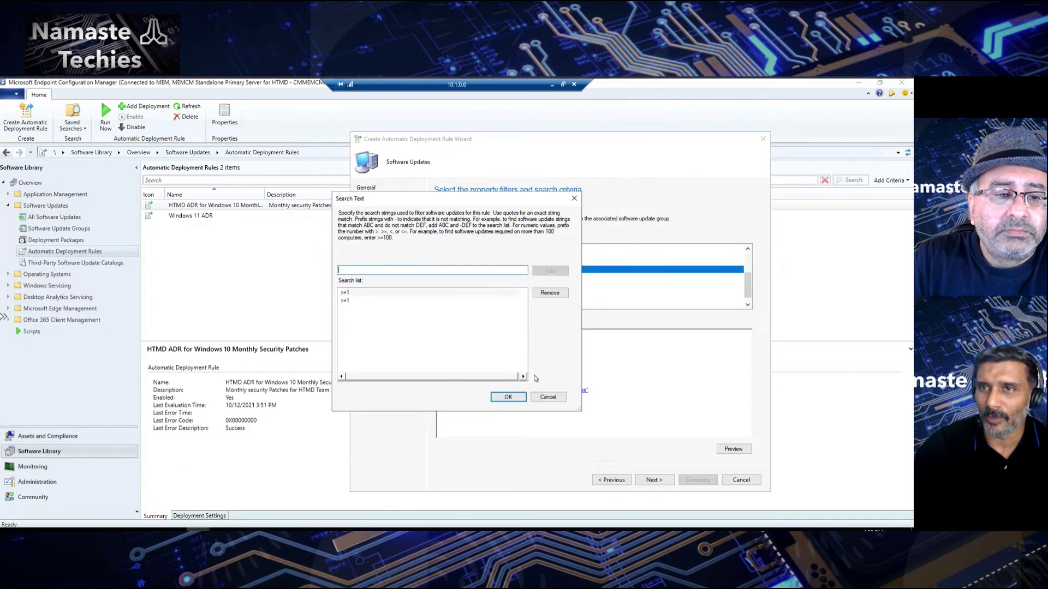
{"action": "left_click", "coordinate": [346, 301]}
{"action": "left_click", "coordinate": [550, 293]}
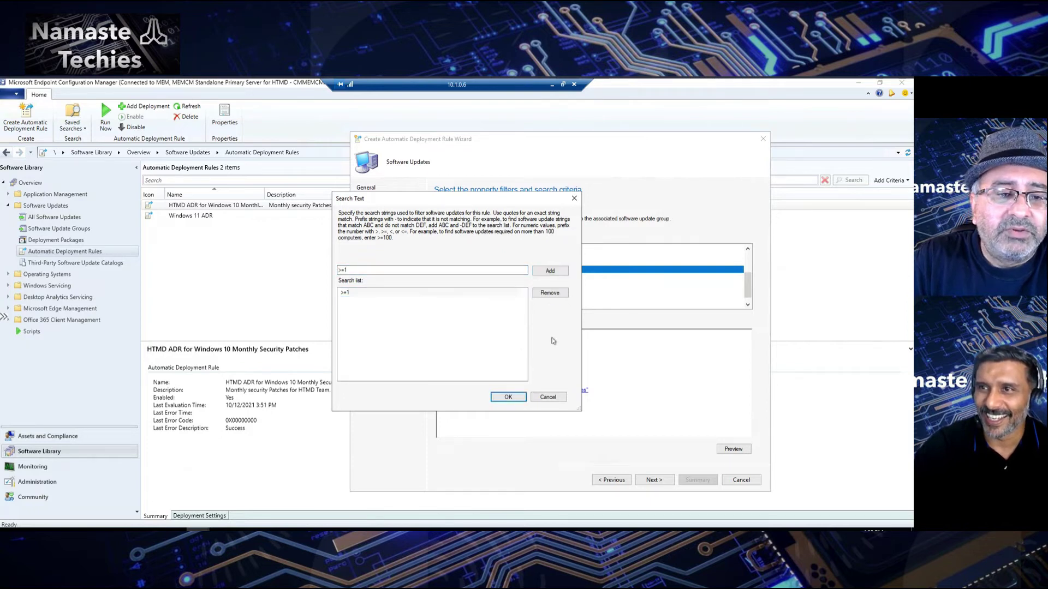
{"action": "left_click", "coordinate": [506, 397]}
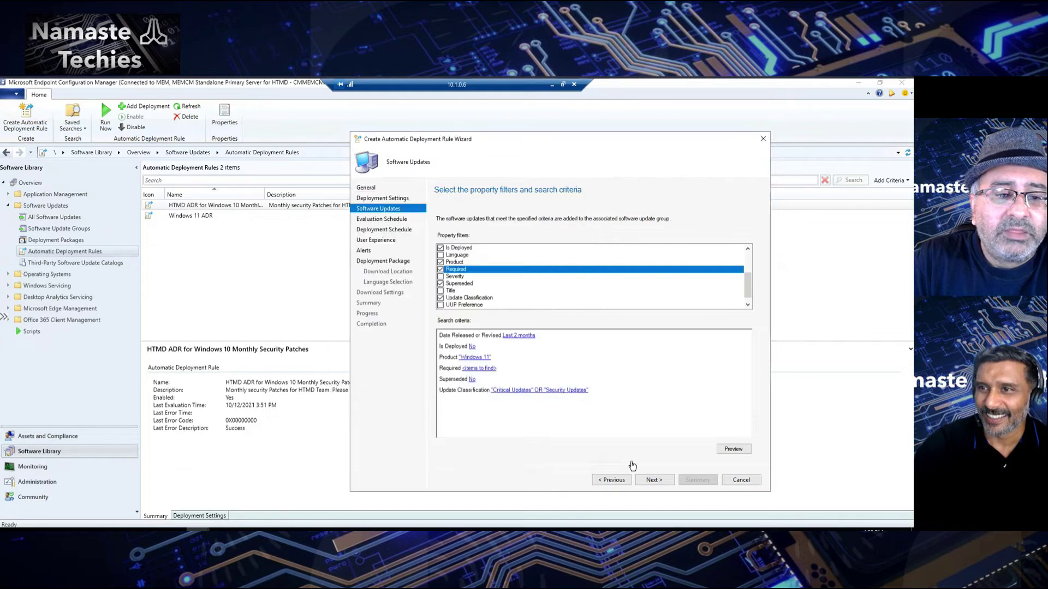
{"action": "left_click", "coordinate": [654, 482]}
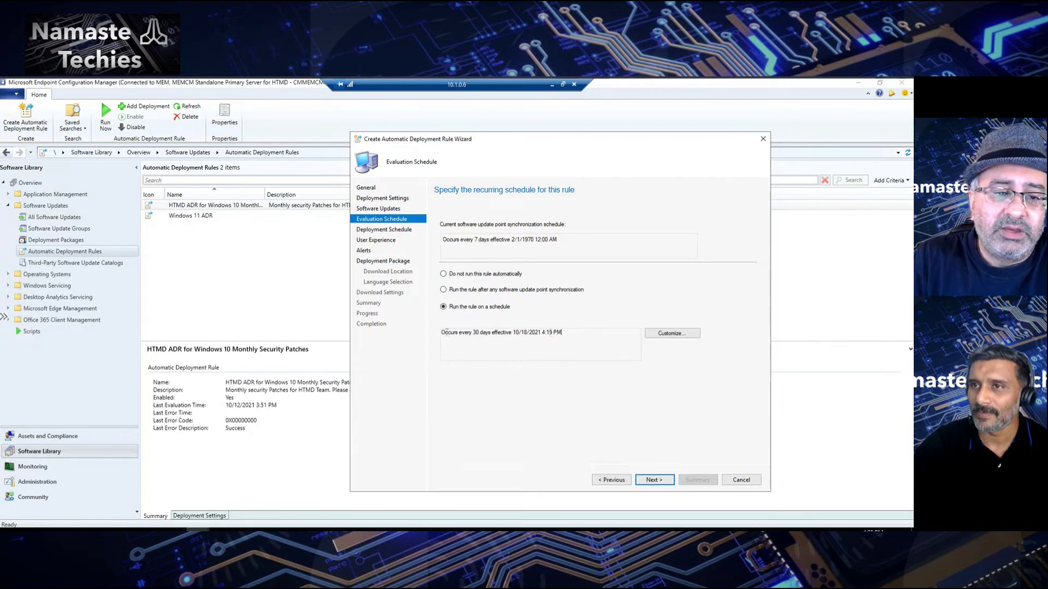
Step: Set the rule's evaluation schedule to recur monthly on the second Tuesday of every 1 month, and accept it
{"action": "left_click_drag", "start_coordinate": [569, 332], "coordinate": [440, 333]}
{"action": "left_click", "coordinate": [679, 335]}
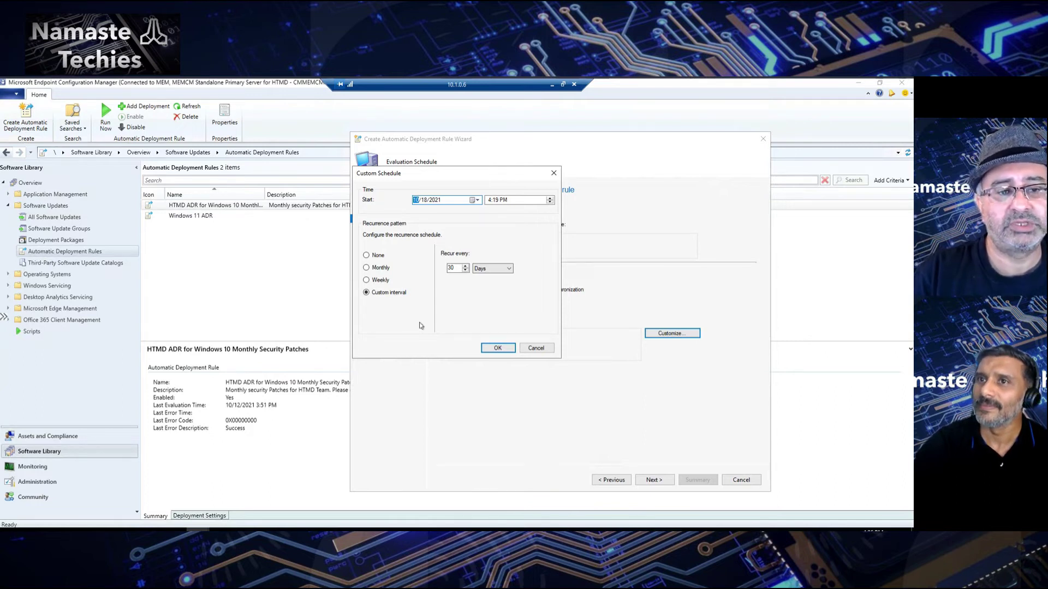
{"action": "left_click", "coordinate": [366, 293]}
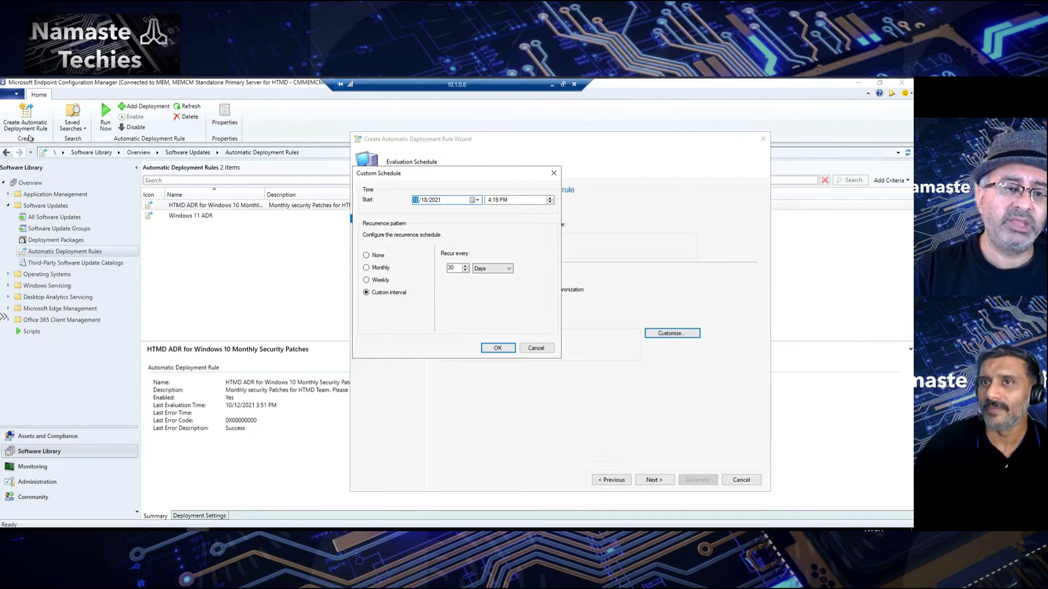
{"action": "left_click", "coordinate": [385, 271]}
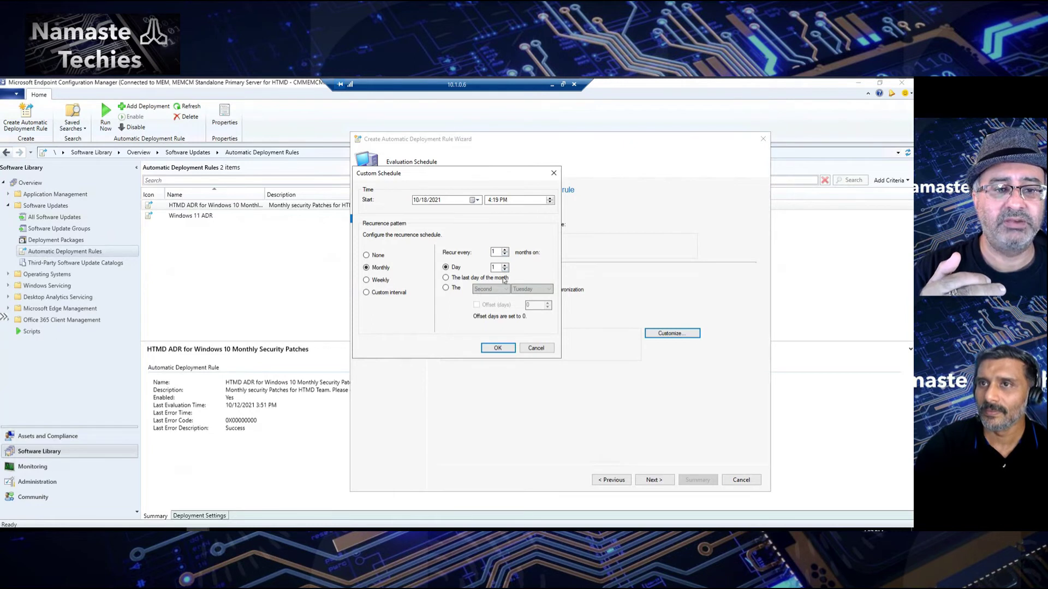
{"action": "left_click", "coordinate": [447, 289]}
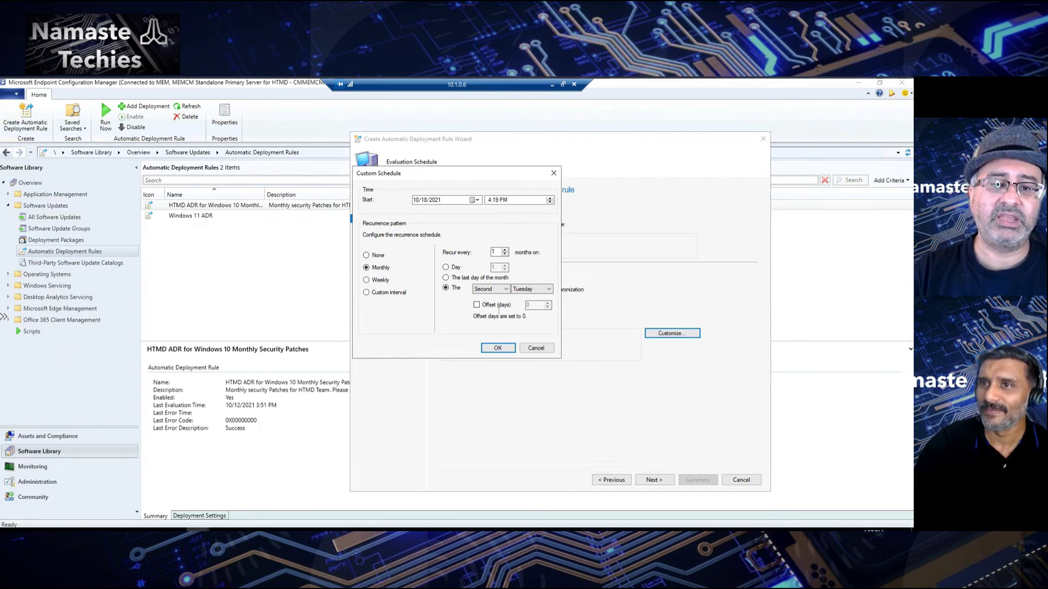
{"action": "left_click", "coordinate": [493, 201]}
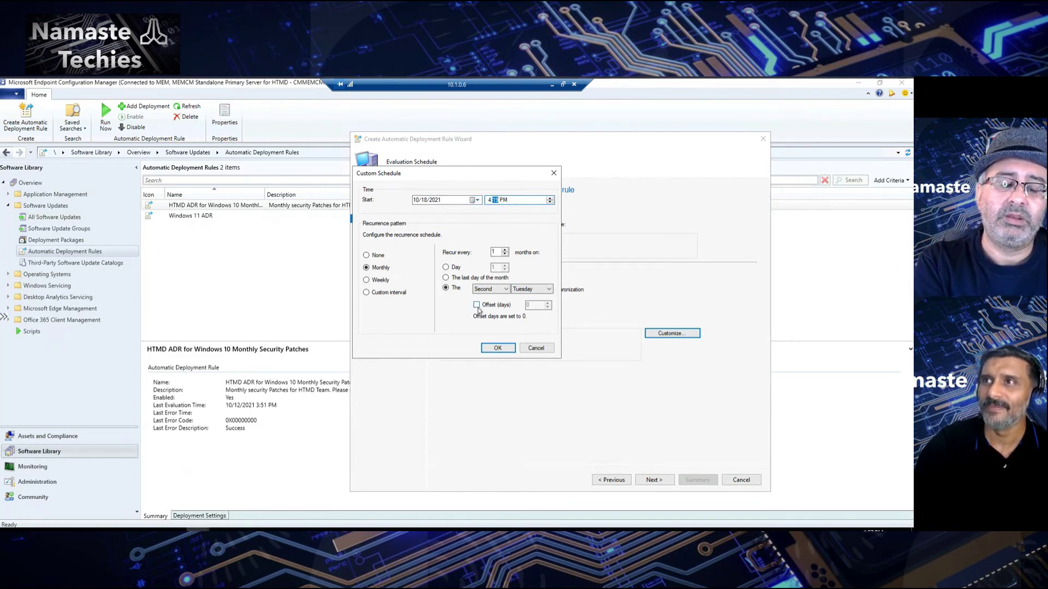
{"action": "left_click", "coordinate": [497, 348]}
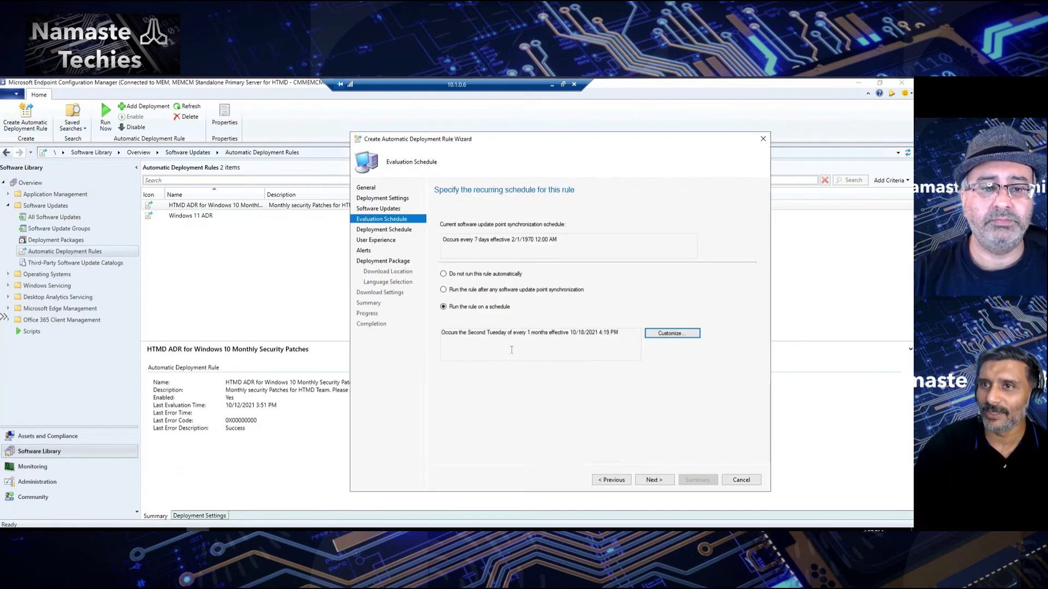
{"action": "left_click", "coordinate": [498, 337]}
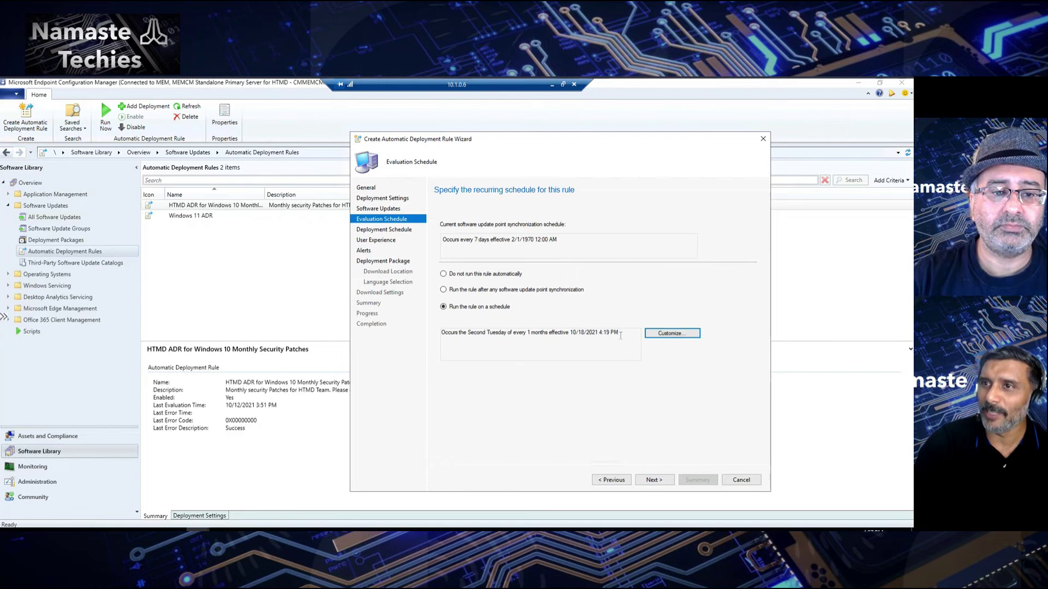
{"action": "left_click_drag", "start_coordinate": [619, 333], "coordinate": [440, 333]}
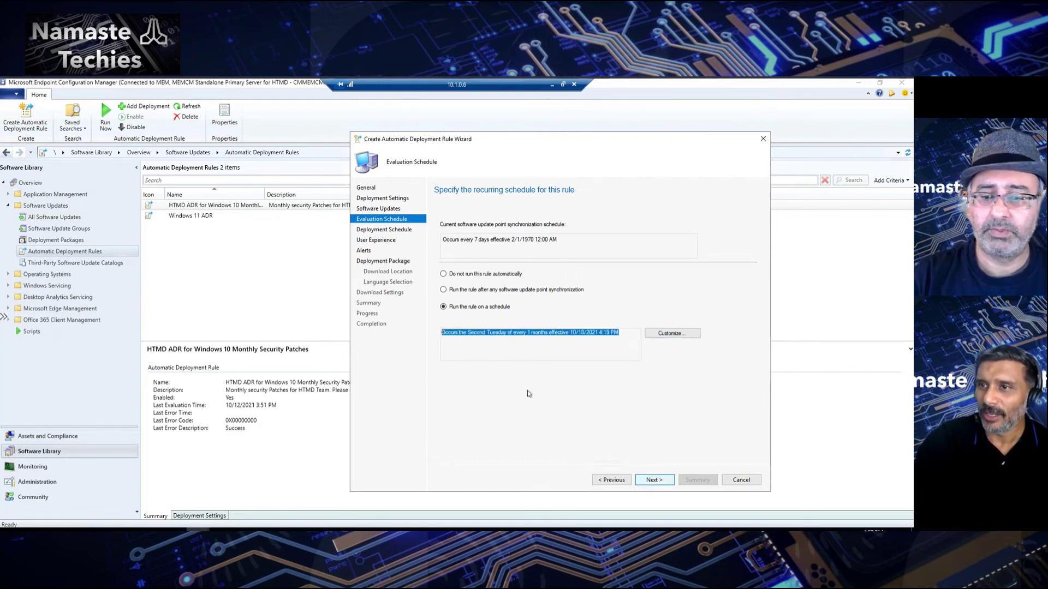
{"action": "left_click", "coordinate": [655, 480]}
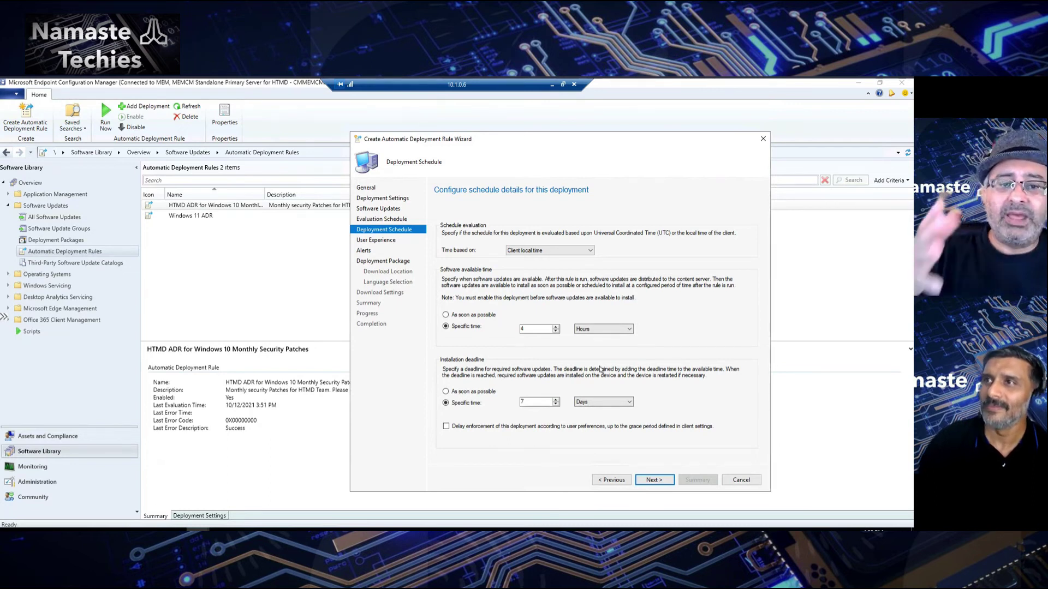
Step: Set the installation deadline to a specific time of 56 hours and accept the deployment schedule
{"action": "left_click", "coordinate": [628, 402]}
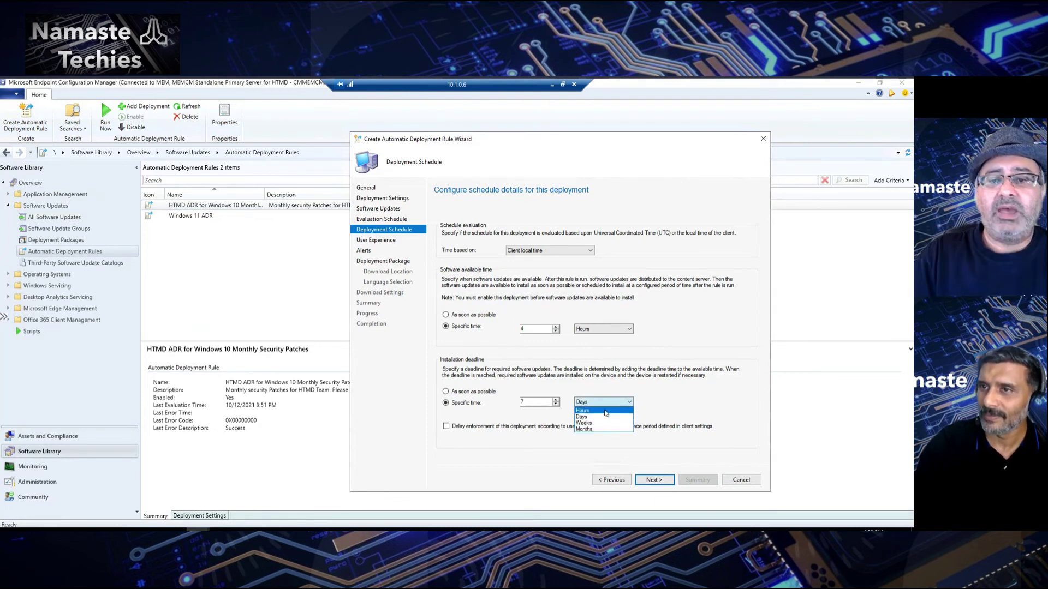
{"action": "left_click", "coordinate": [604, 412]}
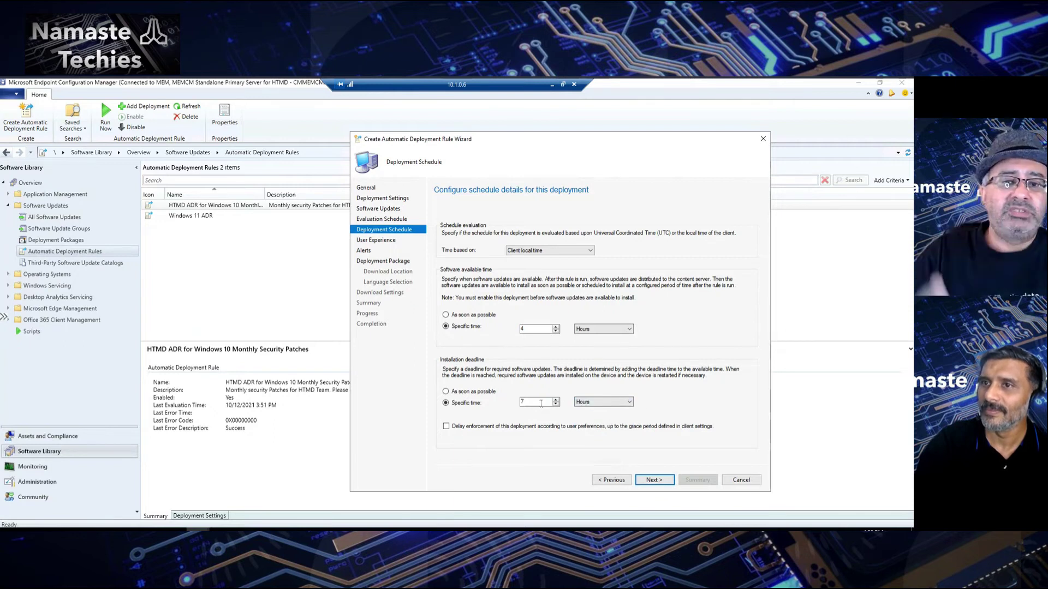
{"action": "left_click", "coordinate": [541, 402]}
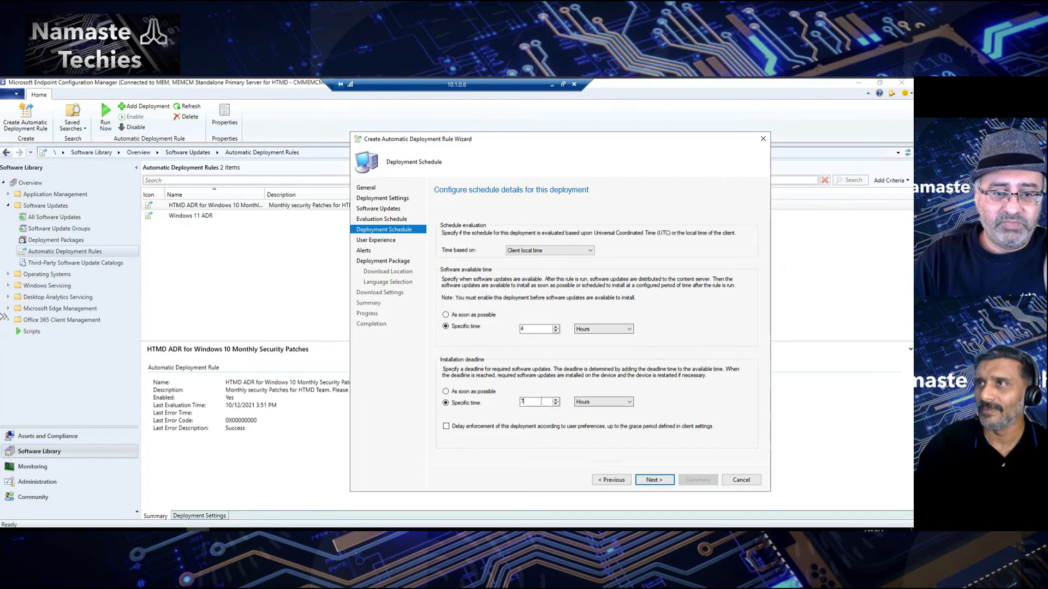
{"action": "key", "text": "BackSpace"}
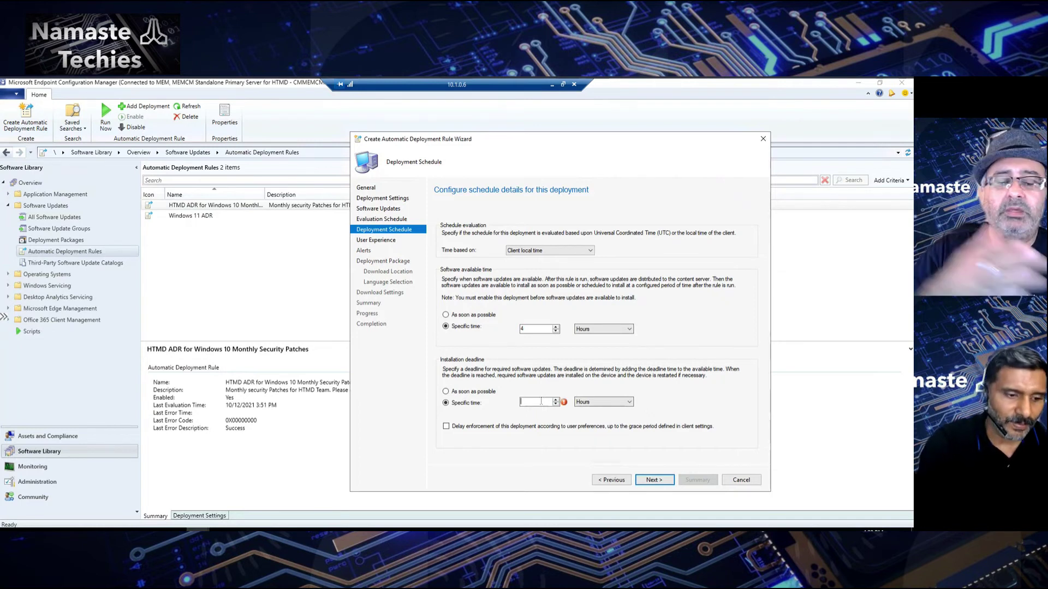
{"action": "type", "text": "56"}
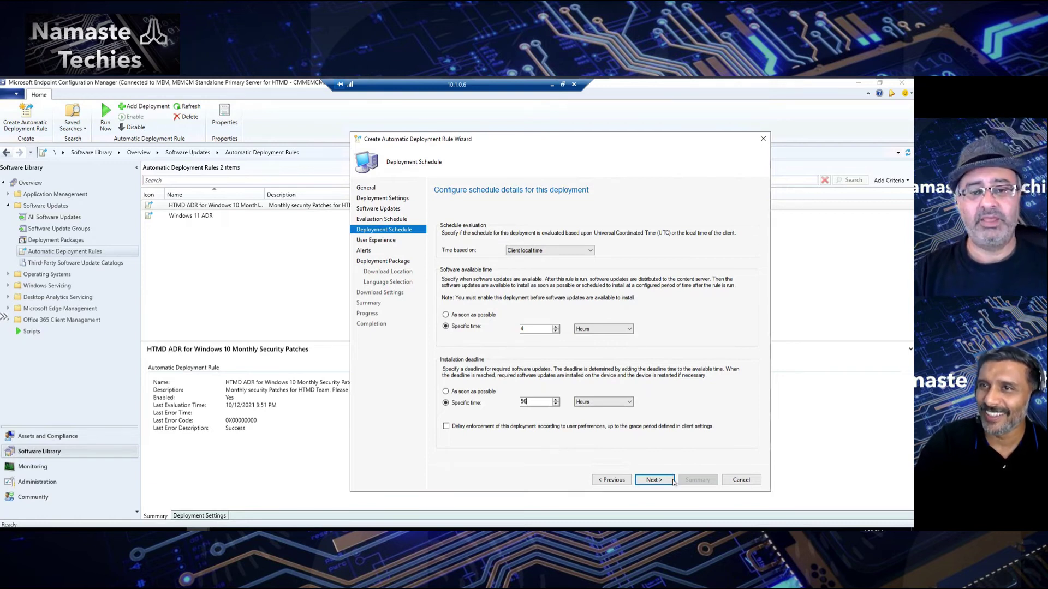
{"action": "left_click", "coordinate": [654, 480]}
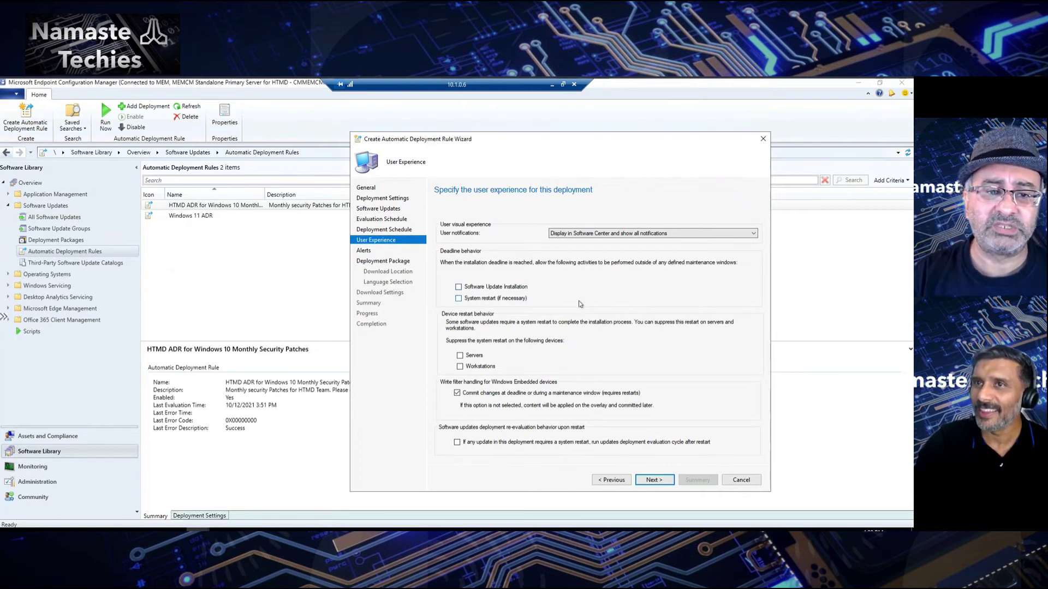
Step: Set user notifications to display in Software Center and only show notifications for computer restarts, and accept the user experience settings
{"action": "left_click", "coordinate": [606, 234]}
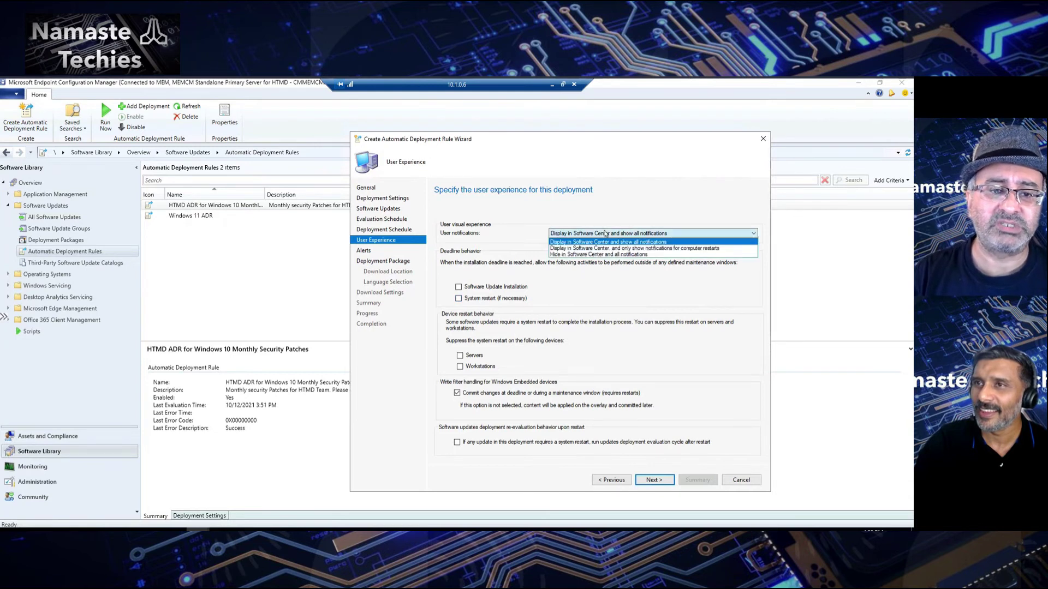
{"action": "left_click", "coordinate": [655, 249]}
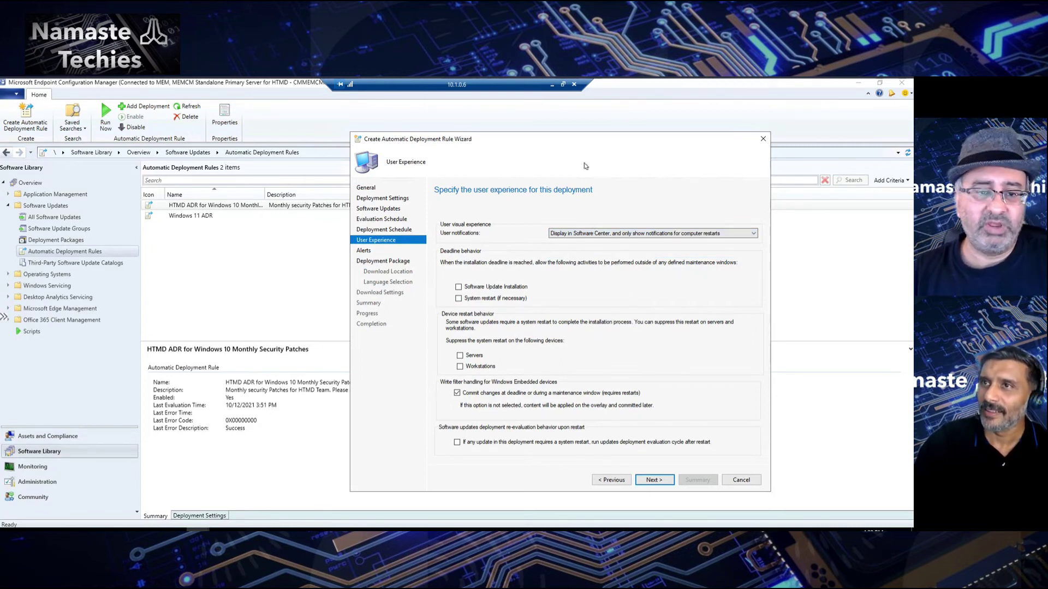
{"action": "left_click_drag", "start_coordinate": [582, 138], "coordinate": [495, 125]}
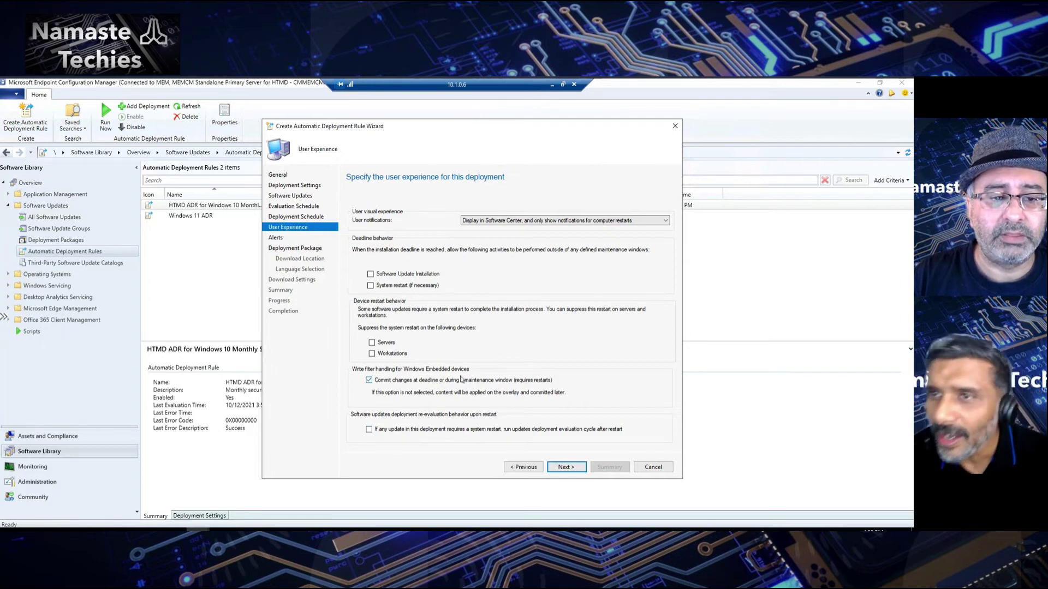
{"action": "left_click", "coordinate": [562, 468]}
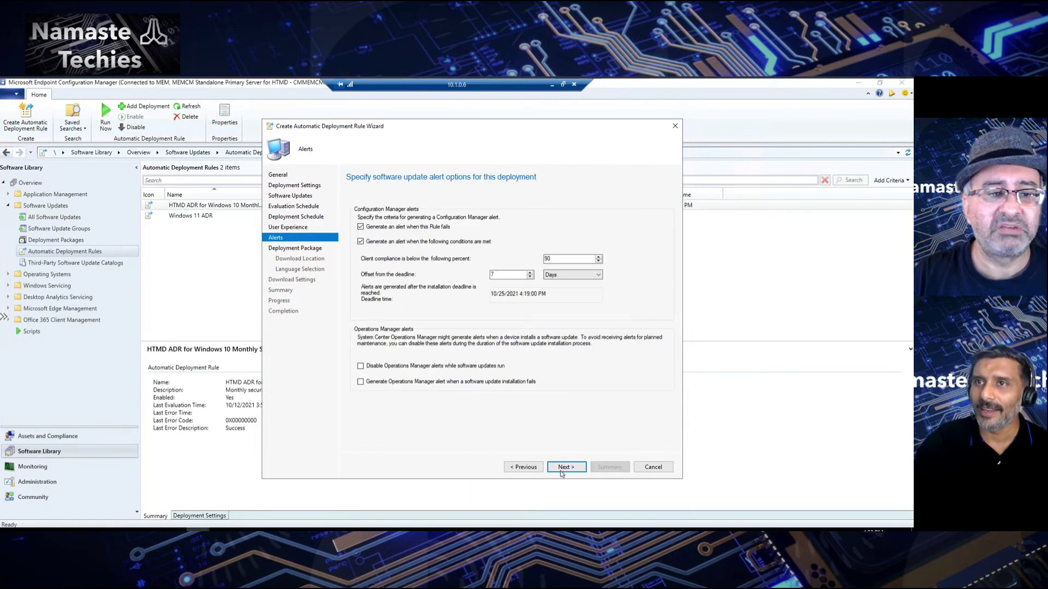
Step: Accept the default alert options and choose No deployment package for the rule
{"action": "left_click", "coordinate": [562, 468]}
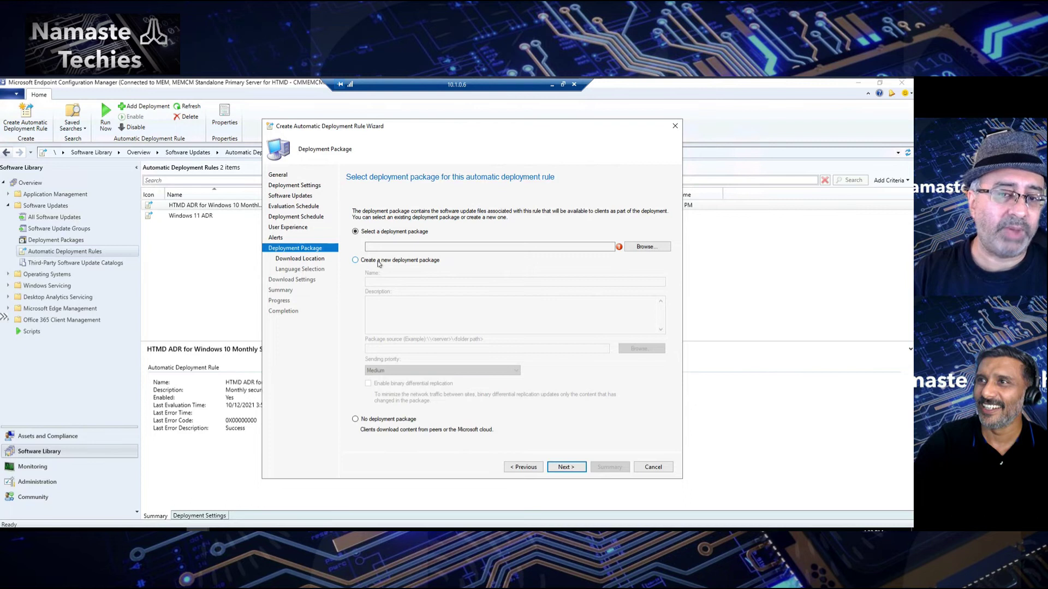
{"action": "left_click", "coordinate": [355, 419]}
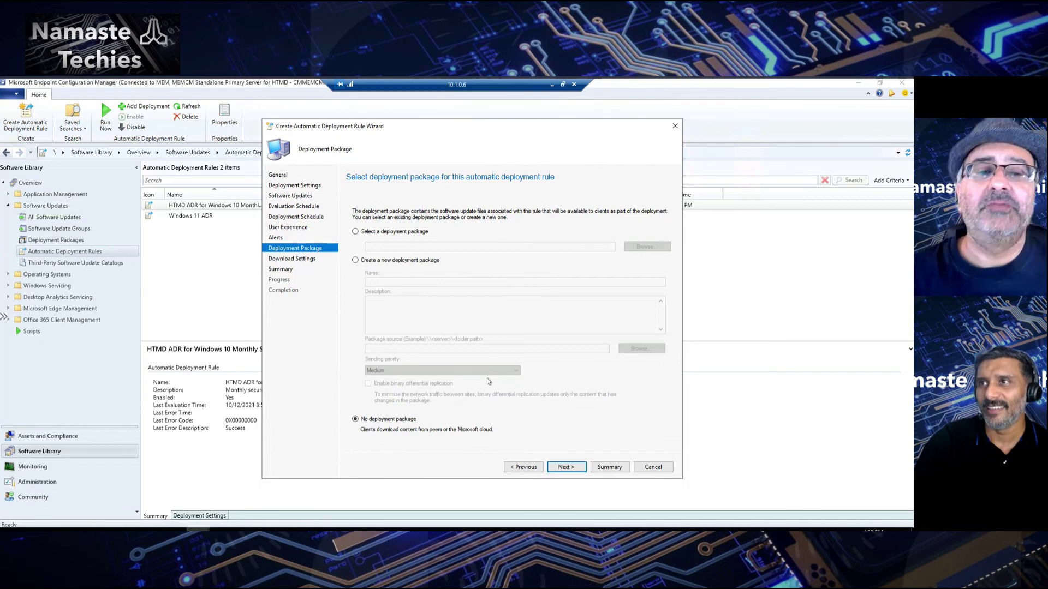
{"action": "left_click", "coordinate": [565, 467]}
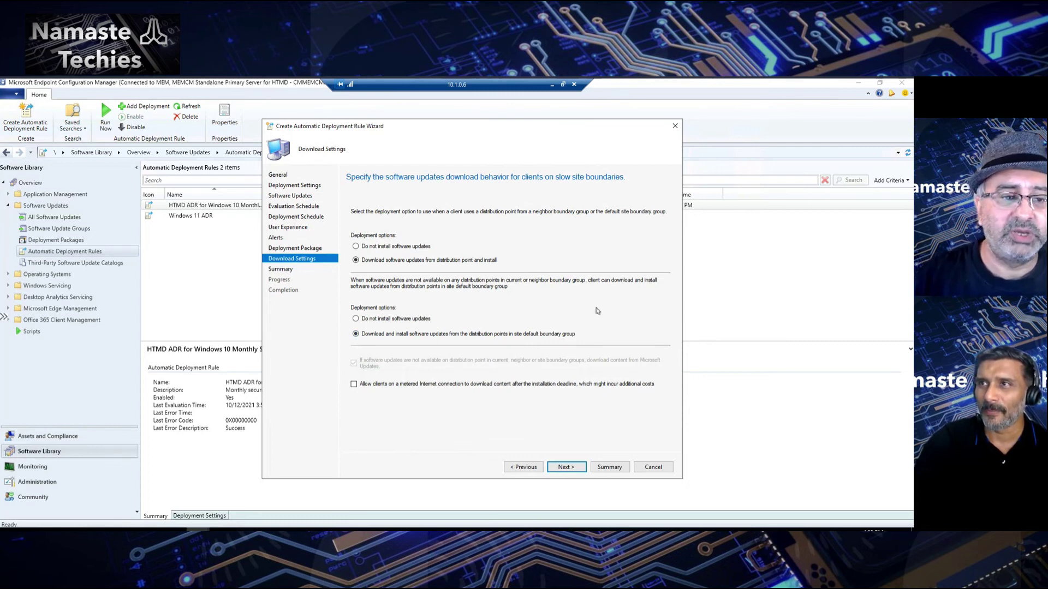
Step: Choose to download software updates from the distribution point and install, and accept the download settings
{"action": "left_click", "coordinate": [359, 246]}
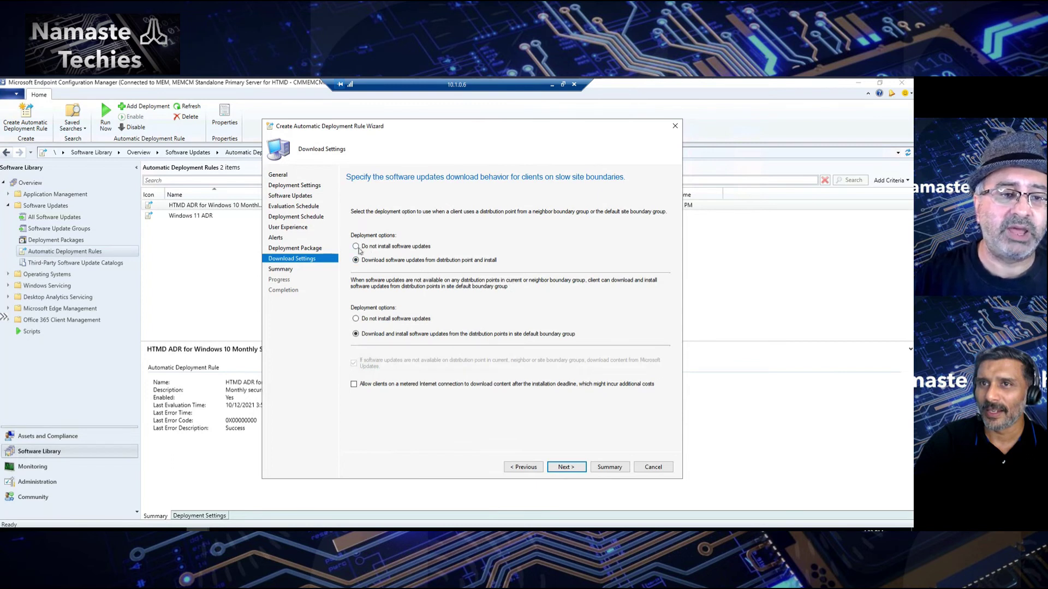
{"action": "left_click", "coordinate": [356, 261]}
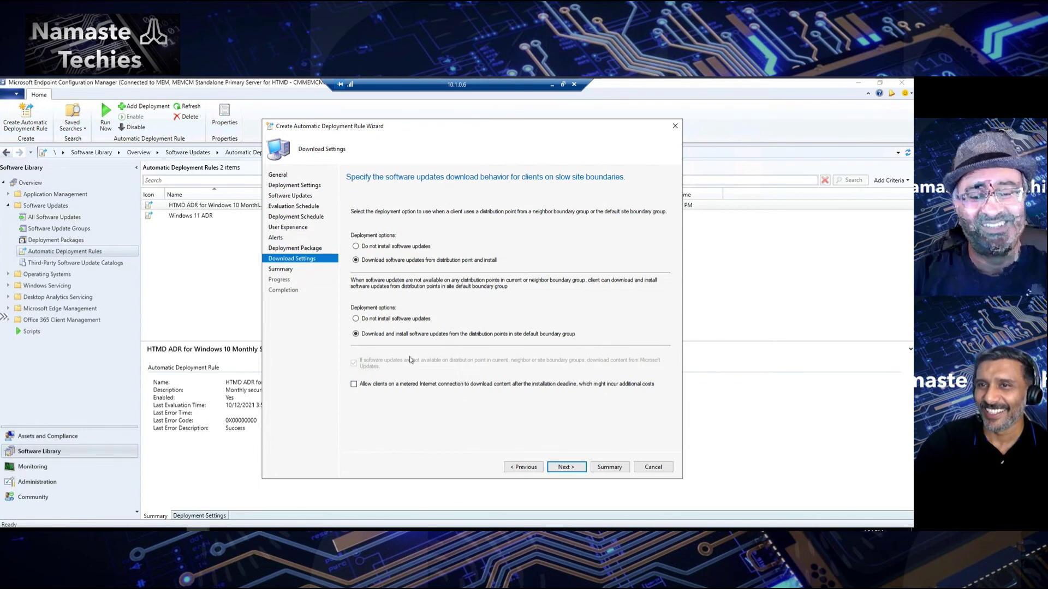
{"action": "left_click", "coordinate": [565, 468]}
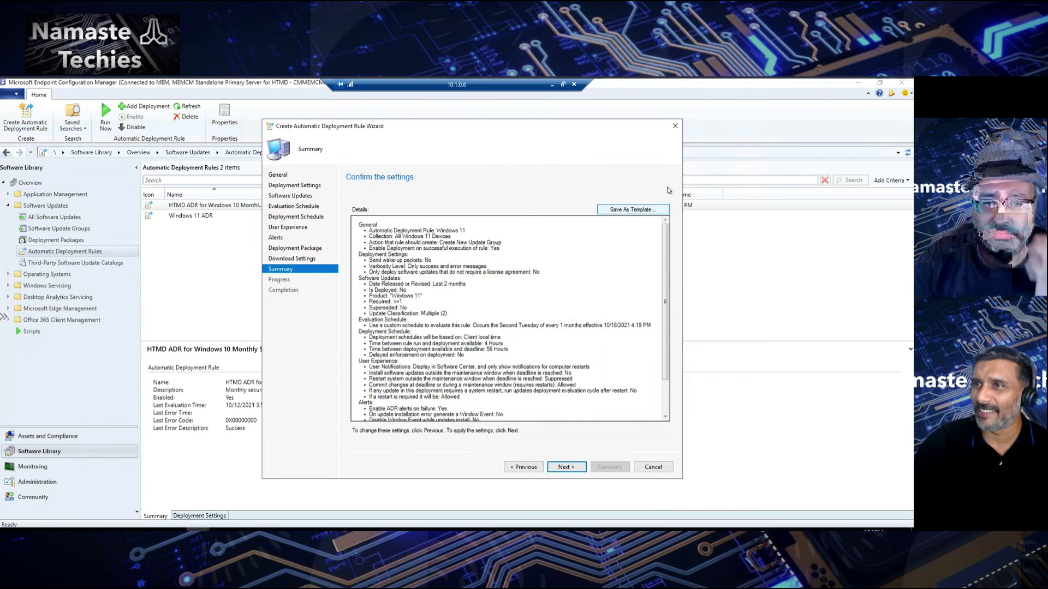
Step: Save the rule's settings as a template named NT Temp
{"action": "left_click", "coordinate": [637, 212]}
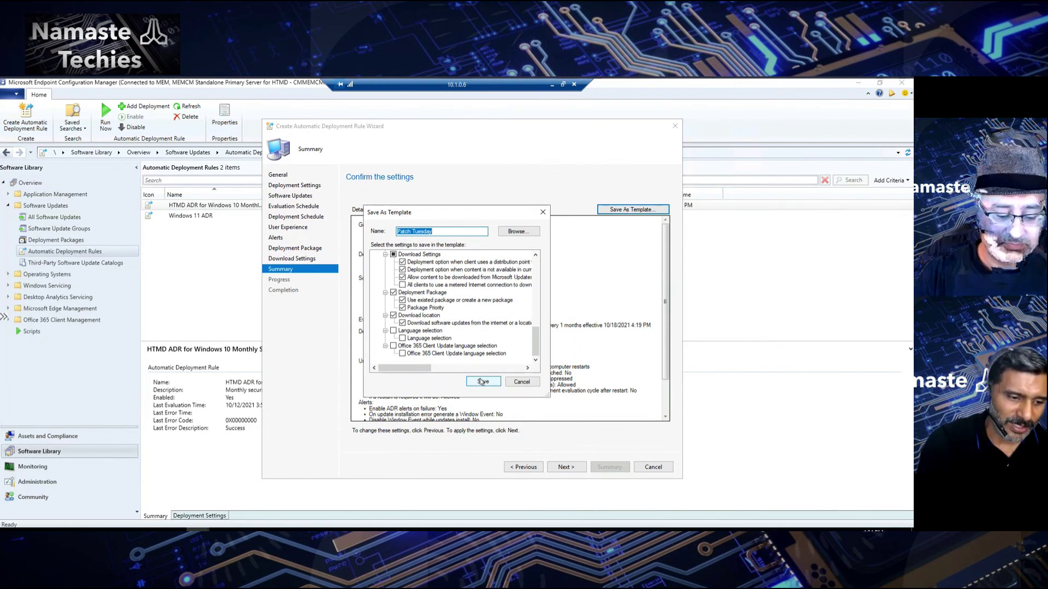
{"action": "type", "text": "NT Temp"}
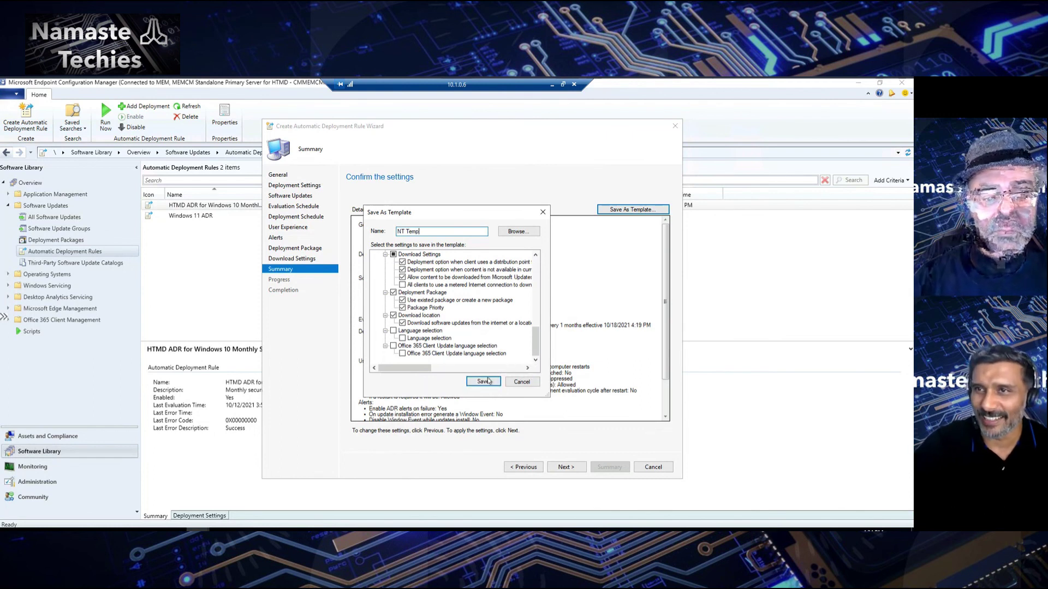
{"action": "left_click", "coordinate": [483, 381]}
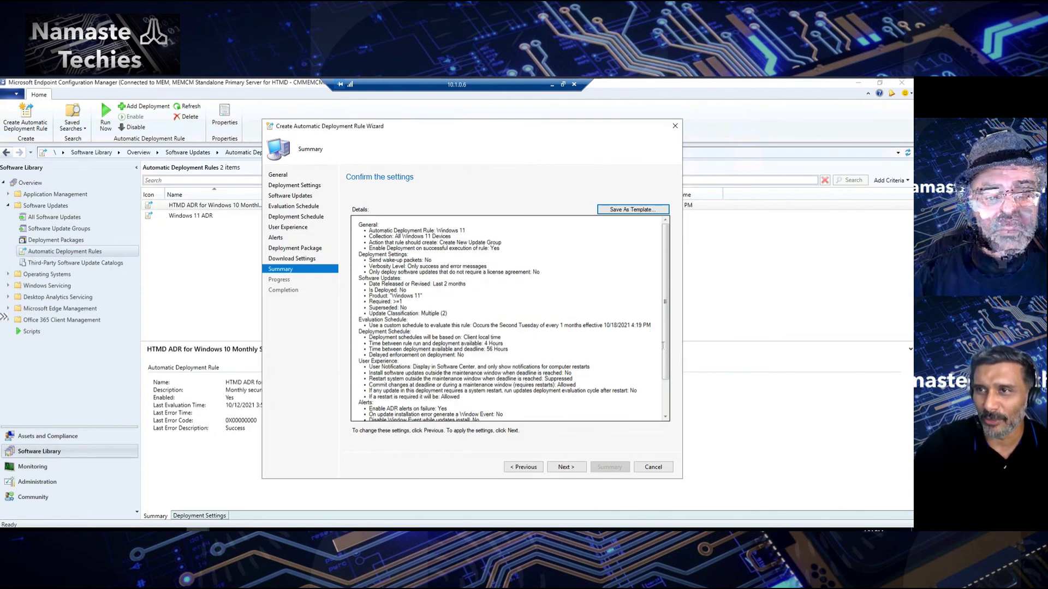
Step: Review the settings summary, create the Windows 11 automatic deployment rule and close the wizard
{"action": "scroll", "coordinate": [667, 382], "scroll_direction": "down", "scroll_amount": 3}
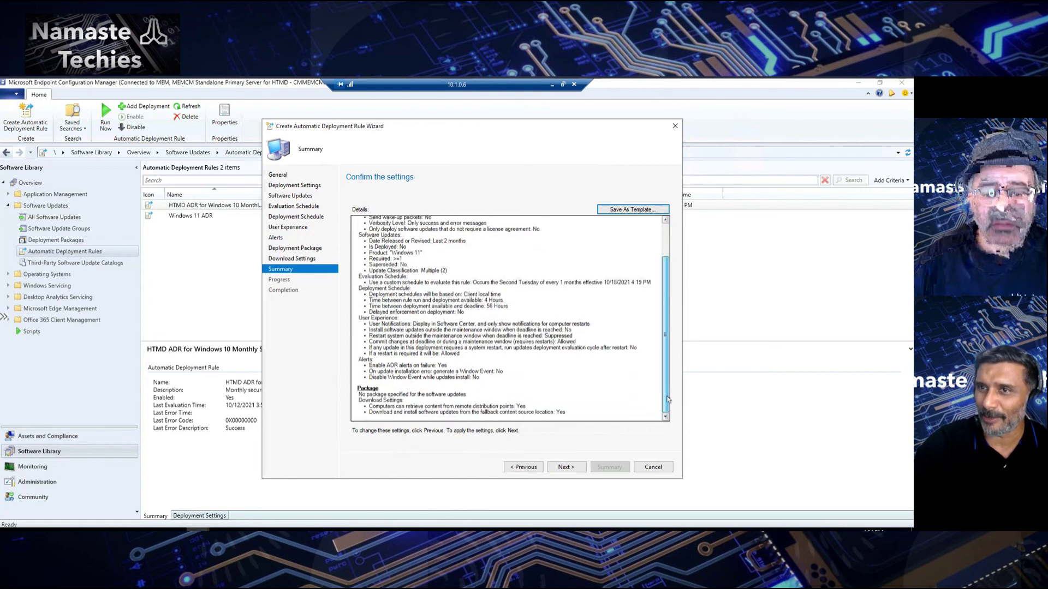
{"action": "left_click", "coordinate": [565, 467]}
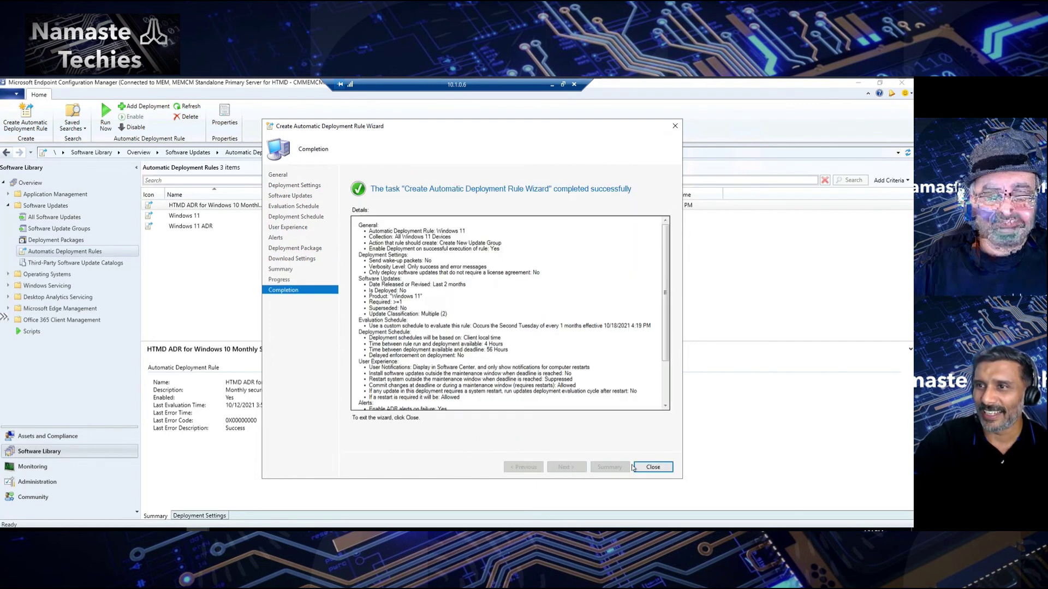
{"action": "left_click", "coordinate": [646, 469]}
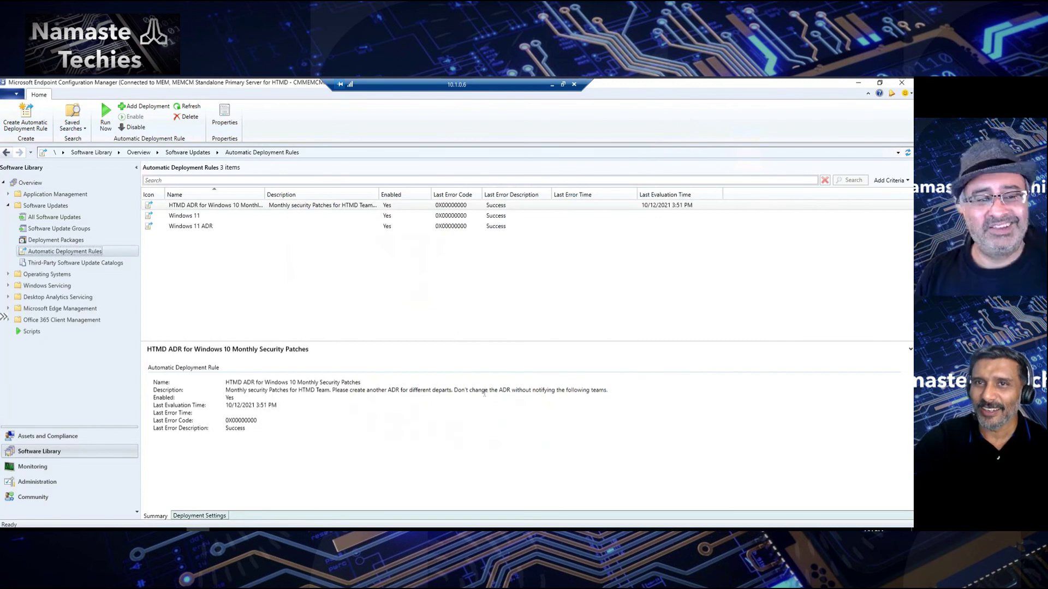